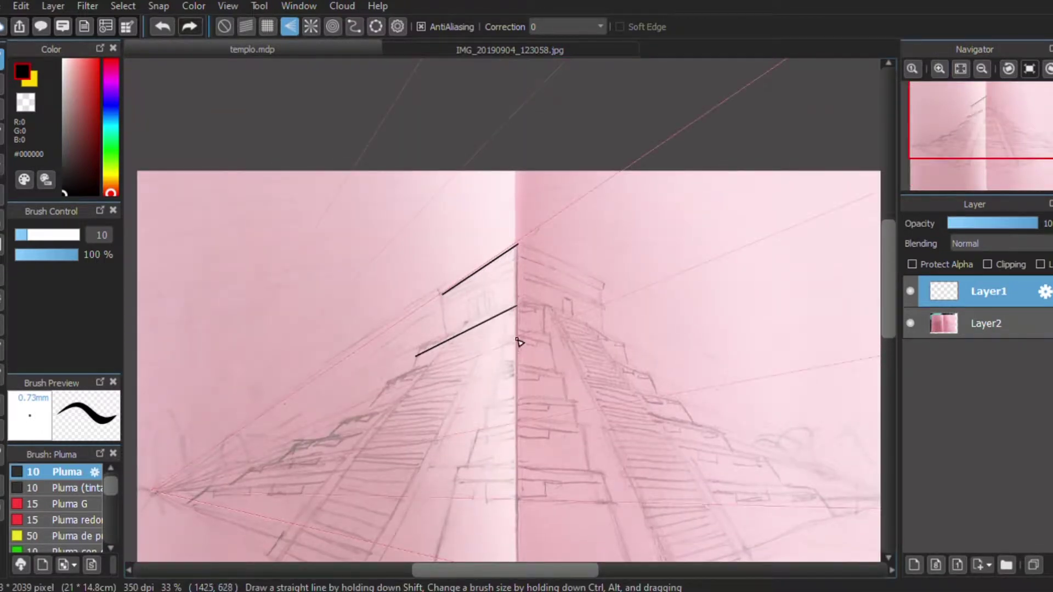
At 66% zoom, ink straight black left-face terrace edges and a base stroke, then fit the view.
{"action": "left_click_drag", "start_coordinate": [387, 389], "coordinate": [490, 211]}
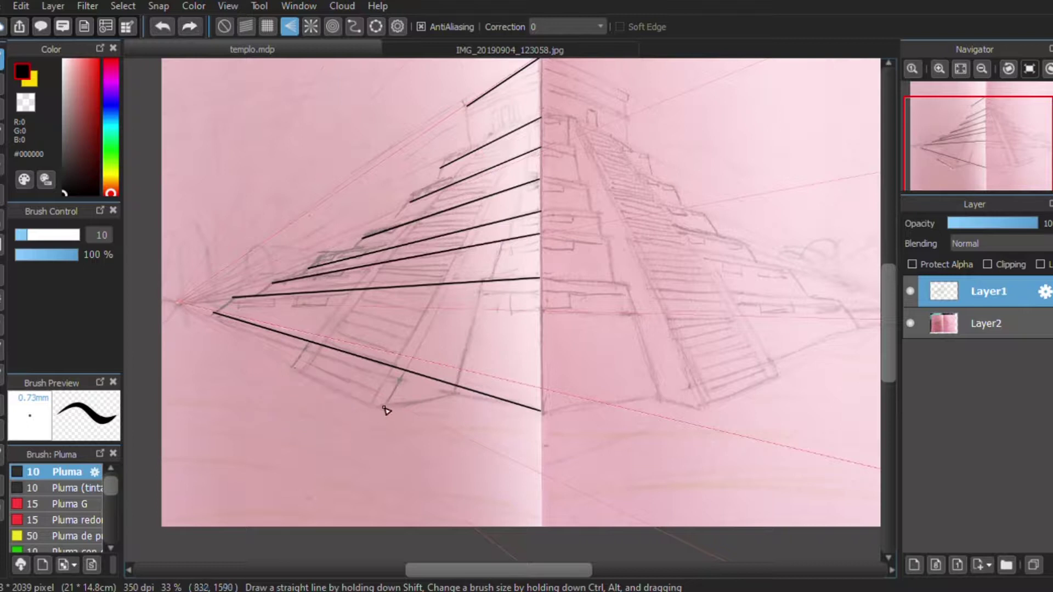
{"action": "scroll", "coordinate": [560, 99], "scroll_direction": "up", "scroll_amount": 2}
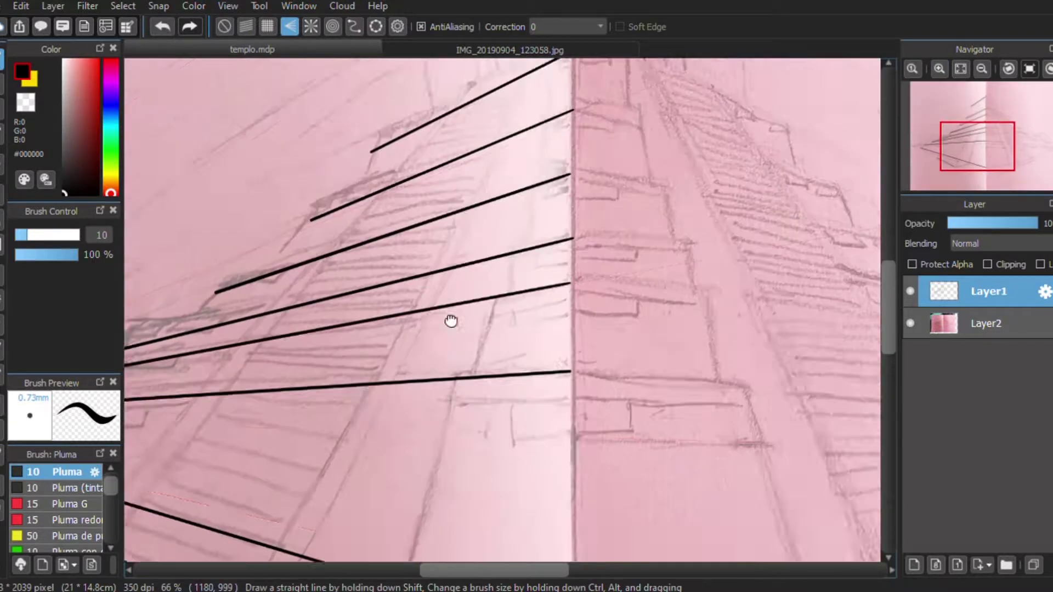
{"action": "left_click_drag", "start_coordinate": [564, 113], "coordinate": [541, 128]}
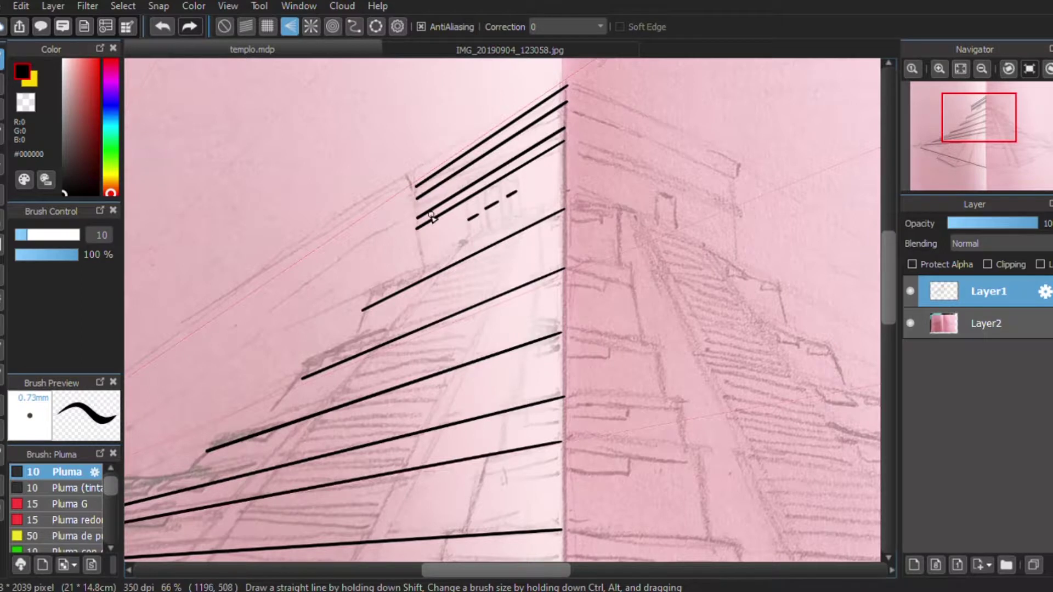
{"action": "left_click_drag", "start_coordinate": [432, 217], "coordinate": [484, 151]}
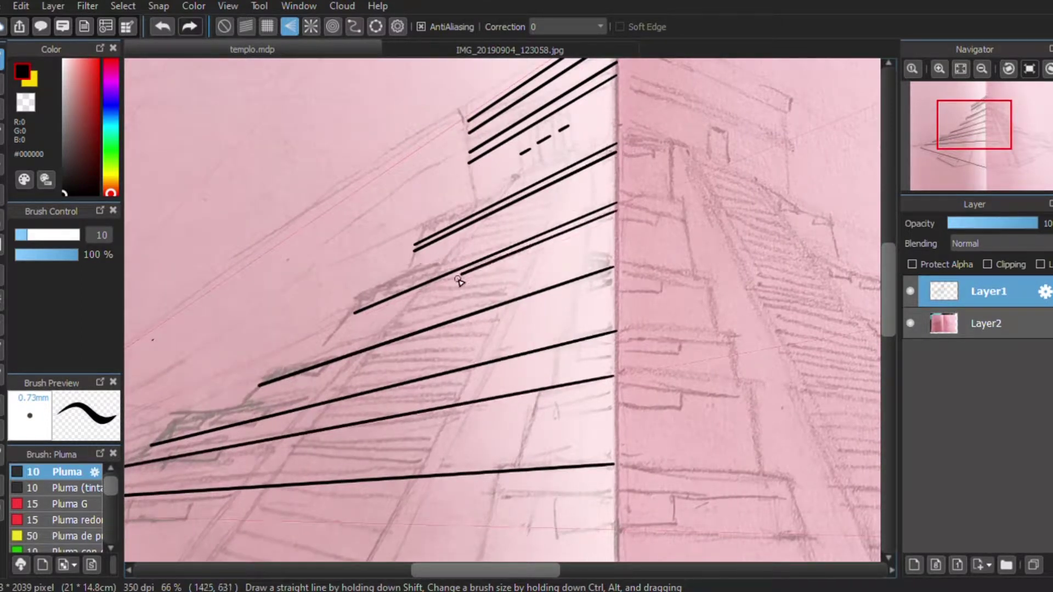
{"action": "mouse_move", "coordinate": [420, 347]}
{"action": "left_mouse_down"}
{"action": "mouse_move", "coordinate": [384, 219]}
{"action": "mouse_move", "coordinate": [717, 176]}
{"action": "left_mouse_up"}
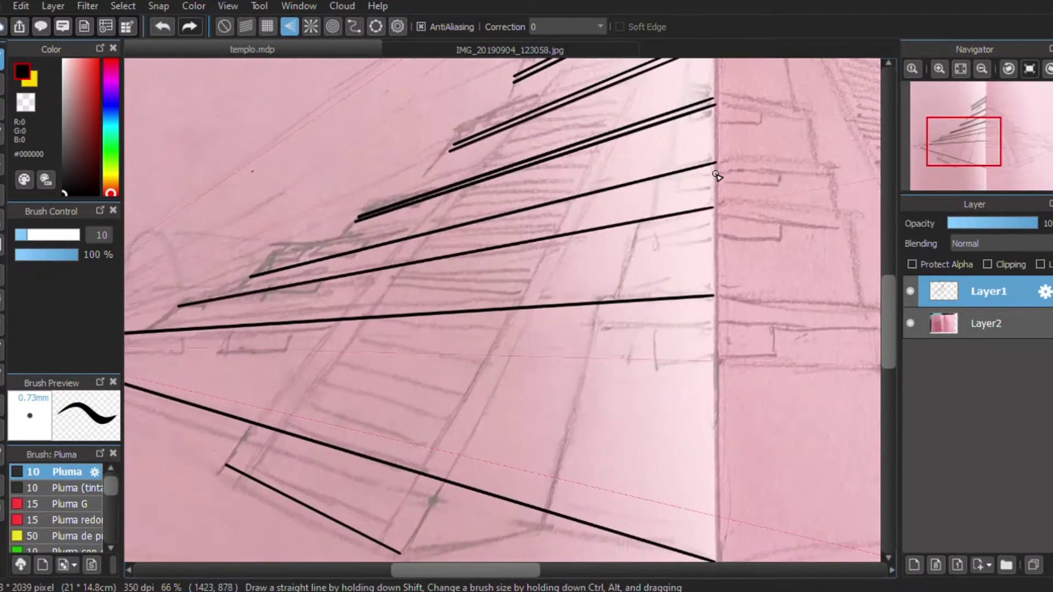
{"action": "left_click_drag", "start_coordinate": [280, 289], "coordinate": [721, 188]}
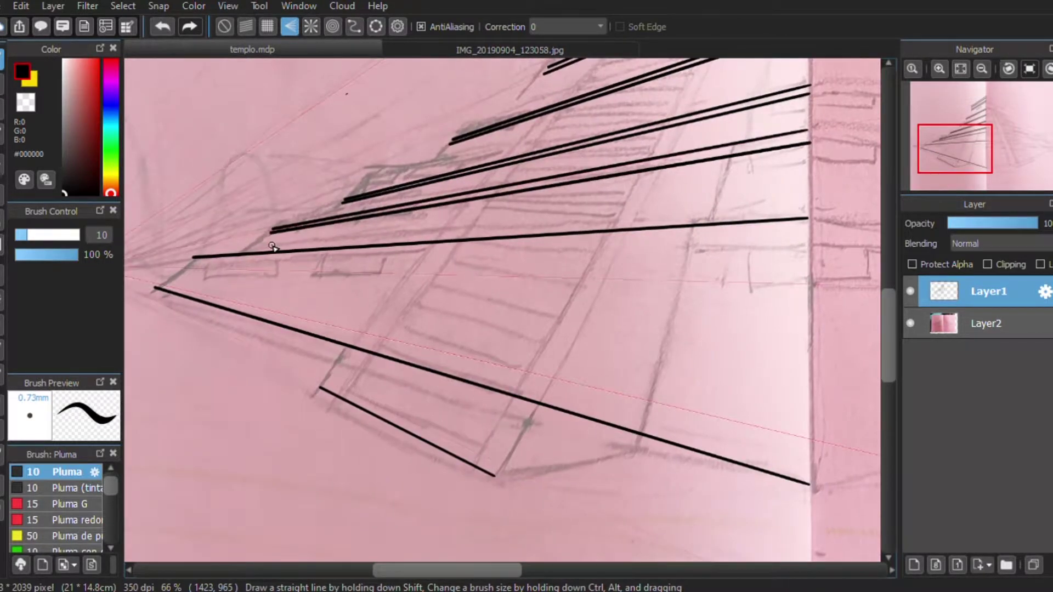
{"action": "left_click_drag", "start_coordinate": [818, 288], "coordinate": [498, 266]}
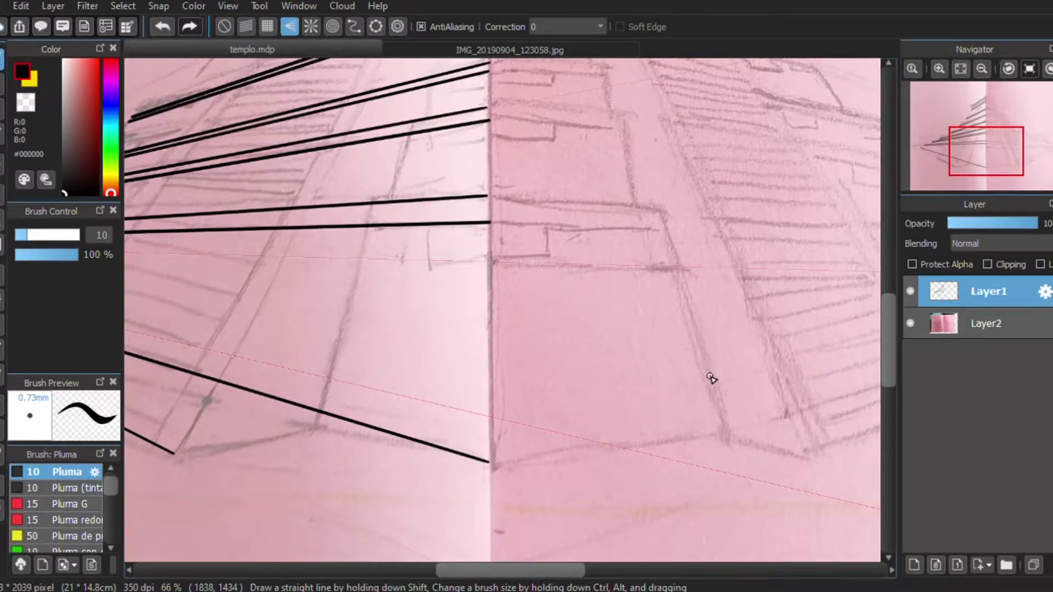
{"action": "mouse_move", "coordinate": [722, 443]}
{"action": "left_mouse_down"}
{"action": "mouse_move", "coordinate": [412, 242]}
{"action": "mouse_move", "coordinate": [470, 376]}
{"action": "mouse_move", "coordinate": [492, 366]}
{"action": "left_mouse_up"}
{"action": "key", "text": "ctrl+0"}
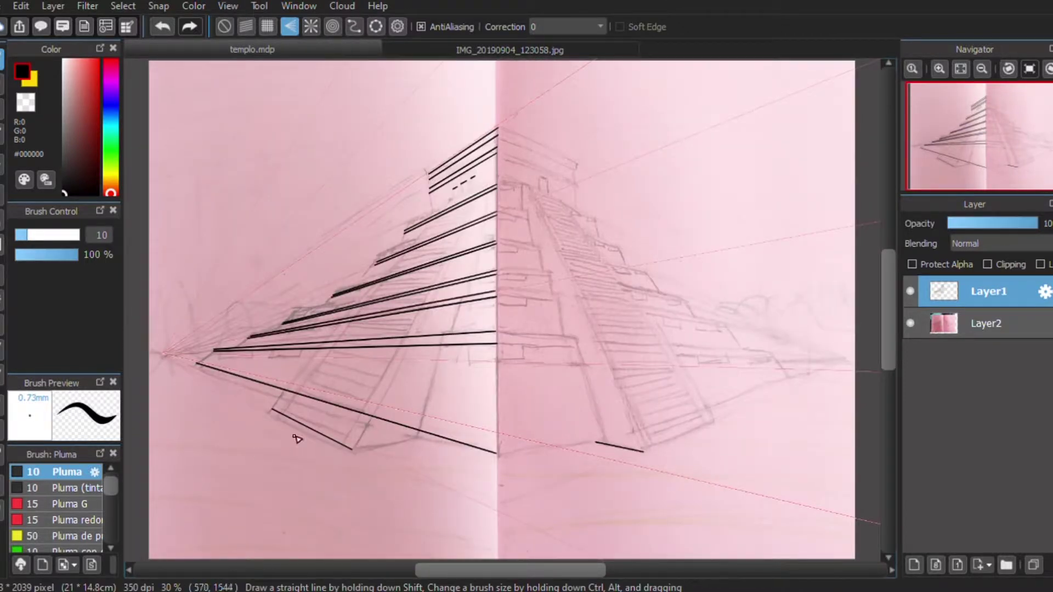
Zoom in and ink the first parallel stair-step lines on the left-face staircase.
{"action": "scroll", "coordinate": [297, 438], "scroll_direction": "up", "scroll_amount": 5}
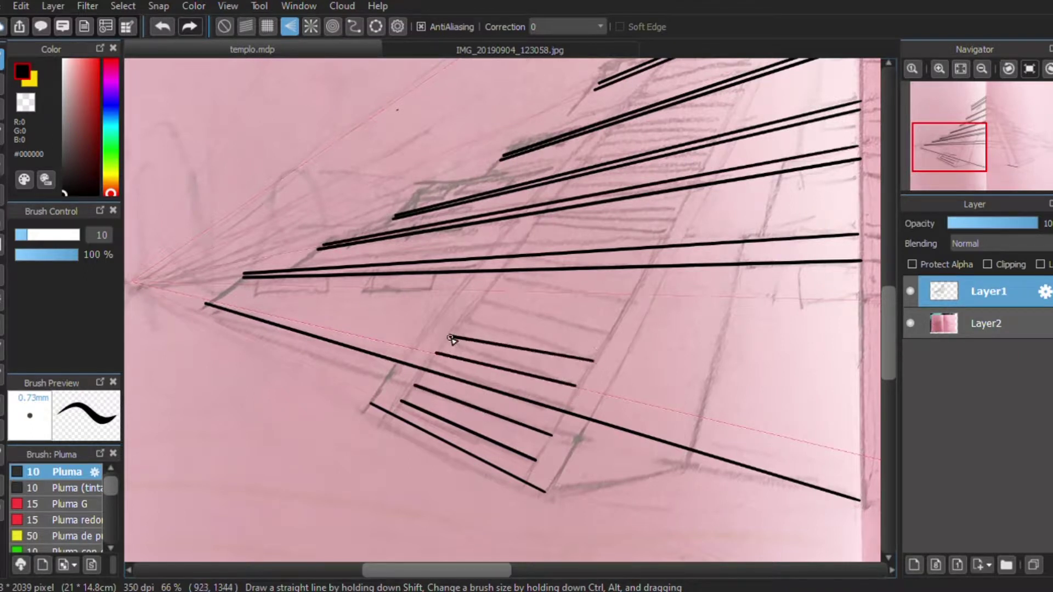
{"action": "scroll", "coordinate": [549, 285], "scroll_direction": "up", "scroll_amount": 2}
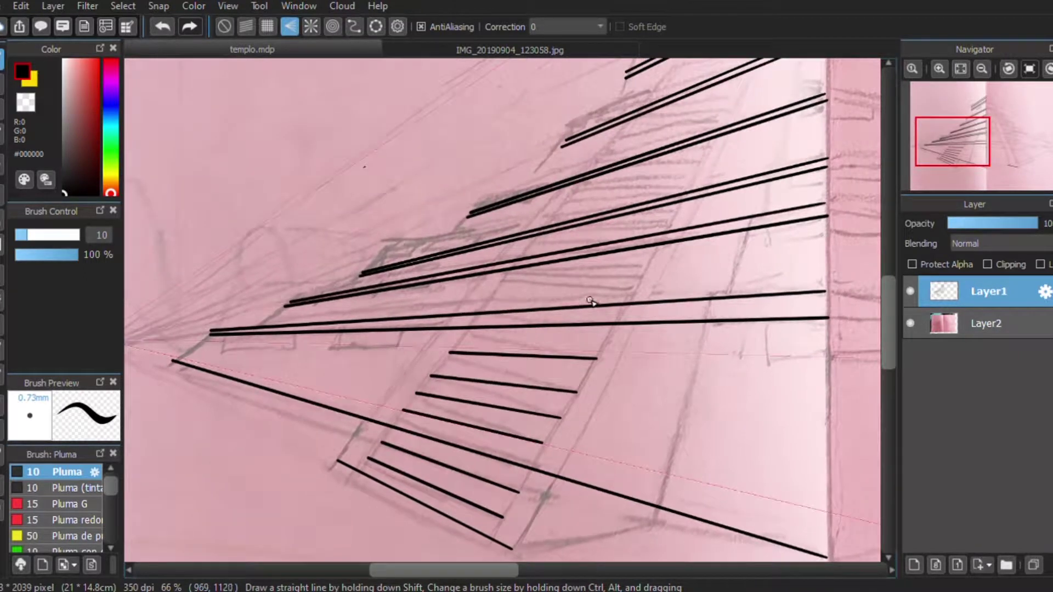
{"action": "left_click_drag", "start_coordinate": [610, 276], "coordinate": [490, 286]}
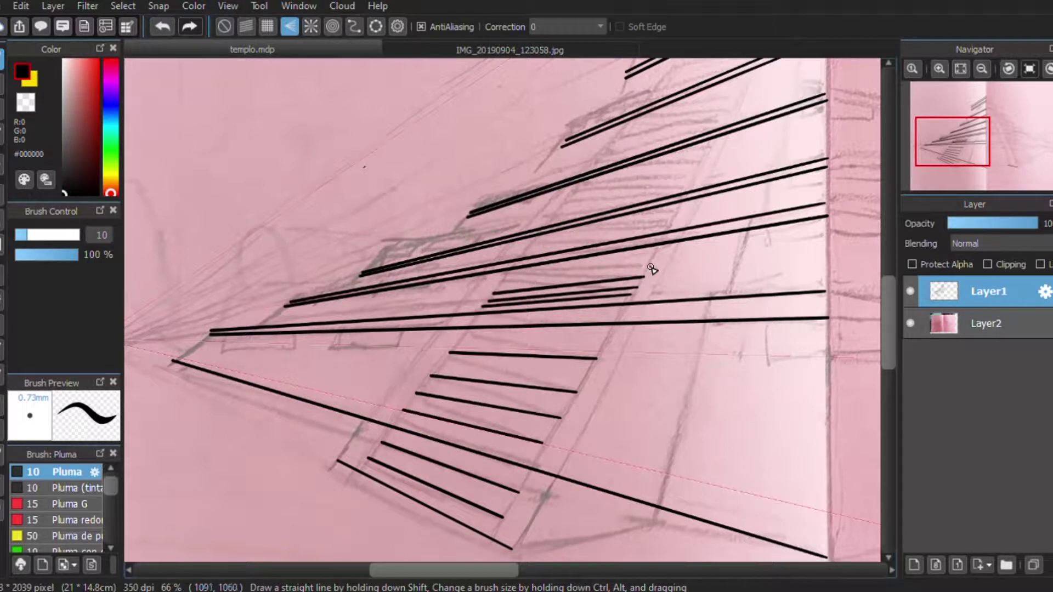
{"action": "mouse_move", "coordinate": [656, 266]}
{"action": "left_mouse_down"}
{"action": "mouse_move", "coordinate": [497, 278]}
{"action": "mouse_move", "coordinate": [529, 271]}
{"action": "left_mouse_up"}
{"action": "mouse_move", "coordinate": [668, 226]}
{"action": "left_mouse_down"}
{"action": "mouse_move", "coordinate": [635, 325]}
{"action": "mouse_move", "coordinate": [490, 349]}
{"action": "left_mouse_up"}
{"action": "left_click_drag", "start_coordinate": [645, 317], "coordinate": [498, 337]}
{"action": "left_click_drag", "start_coordinate": [639, 285], "coordinate": [513, 319]}
{"action": "mouse_move", "coordinate": [611, 286]}
{"action": "left_mouse_down"}
{"action": "mouse_move", "coordinate": [592, 336]}
{"action": "mouse_move", "coordinate": [501, 350]}
{"action": "left_mouse_up"}
{"action": "left_click_drag", "start_coordinate": [655, 318], "coordinate": [518, 349]}
{"action": "mouse_move", "coordinate": [655, 297]}
{"action": "left_mouse_down"}
{"action": "mouse_move", "coordinate": [531, 332]}
{"action": "mouse_move", "coordinate": [515, 381]}
{"action": "left_mouse_up"}
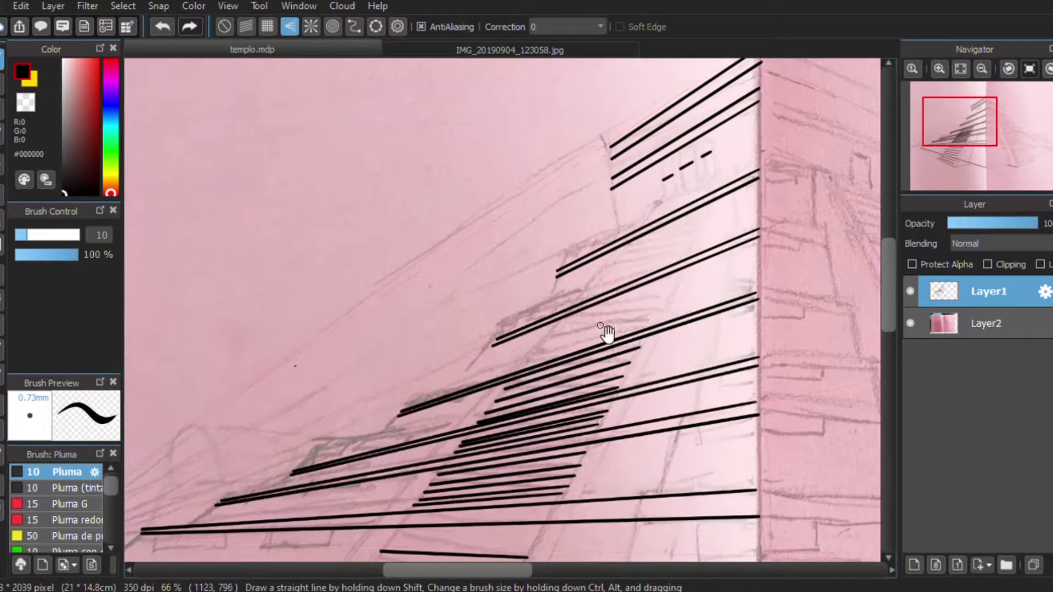
Continue the stair-step lines up the staircase, with dense hatching on the upper steps.
{"action": "mouse_move", "coordinate": [658, 319]}
{"action": "left_mouse_down"}
{"action": "mouse_move", "coordinate": [551, 358]}
{"action": "mouse_move", "coordinate": [536, 349]}
{"action": "left_mouse_up"}
{"action": "left_click_drag", "start_coordinate": [662, 297], "coordinate": [541, 341]}
{"action": "left_click_drag", "start_coordinate": [673, 283], "coordinate": [550, 334]}
{"action": "left_click_drag", "start_coordinate": [610, 298], "coordinate": [584, 362]}
{"action": "mouse_move", "coordinate": [643, 324]}
{"action": "left_mouse_down"}
{"action": "mouse_move", "coordinate": [558, 365]}
{"action": "mouse_move", "coordinate": [561, 357]}
{"action": "left_mouse_up"}
{"action": "mouse_move", "coordinate": [666, 306]}
{"action": "left_mouse_down"}
{"action": "mouse_move", "coordinate": [582, 337]}
{"action": "mouse_move", "coordinate": [598, 326]}
{"action": "left_mouse_up"}
{"action": "left_click_drag", "start_coordinate": [675, 282], "coordinate": [592, 315]}
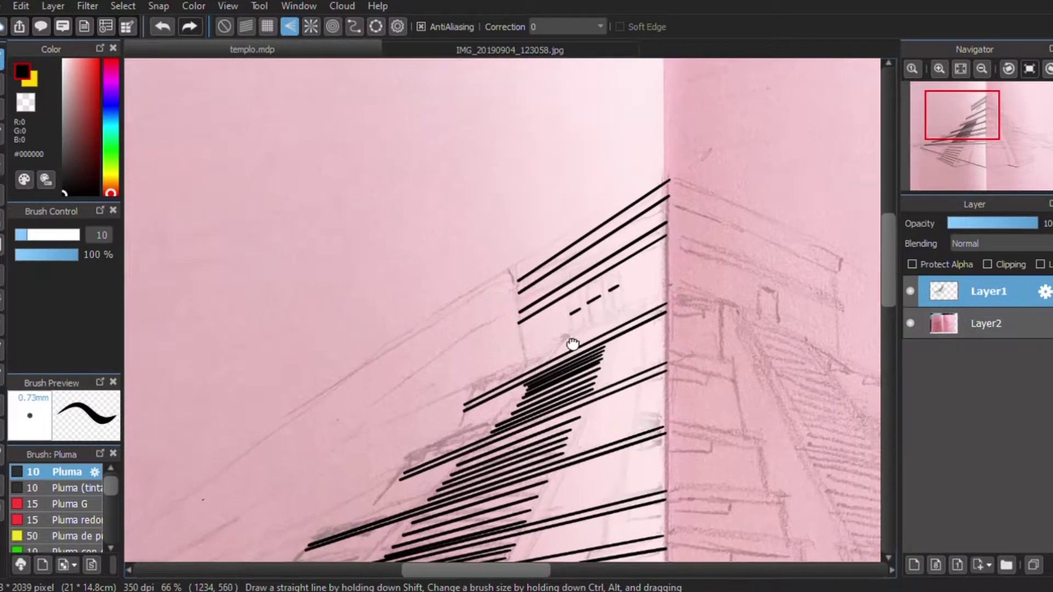
Pan down the pyramid and add short horizontal lines on the lower left-face terraces.
{"action": "left_click_drag", "start_coordinate": [642, 269], "coordinate": [698, 176]}
{"action": "left_click_drag", "start_coordinate": [587, 307], "coordinate": [603, 200]}
{"action": "left_click_drag", "start_coordinate": [804, 362], "coordinate": [740, 364]}
{"action": "left_click_drag", "start_coordinate": [374, 354], "coordinate": [199, 353]}
{"action": "left_click_drag", "start_coordinate": [627, 295], "coordinate": [617, 336]}
{"action": "left_click_drag", "start_coordinate": [794, 284], "coordinate": [735, 291]}
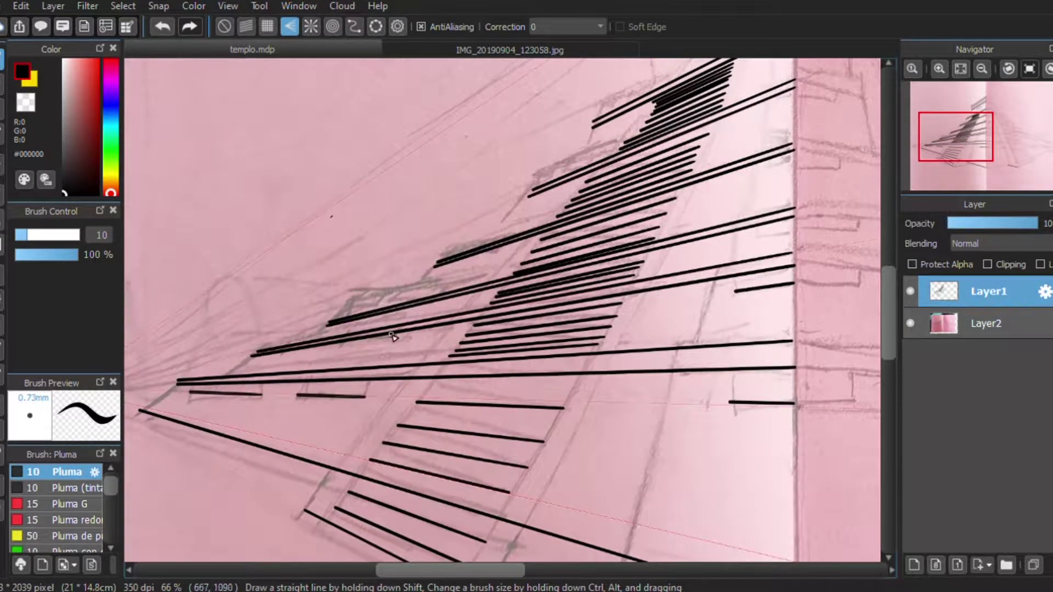
{"action": "left_click_drag", "start_coordinate": [394, 341], "coordinate": [340, 348]}
{"action": "left_click_drag", "start_coordinate": [281, 356], "coordinate": [268, 359]}
Add short terrace-edge strokes across the left face and near the front corner, then zoom out.
{"action": "mouse_move", "coordinate": [413, 312]}
{"action": "left_mouse_down"}
{"action": "mouse_move", "coordinate": [370, 321]}
{"action": "mouse_move", "coordinate": [369, 381]}
{"action": "left_mouse_up"}
{"action": "left_click_drag", "start_coordinate": [464, 303], "coordinate": [428, 313]}
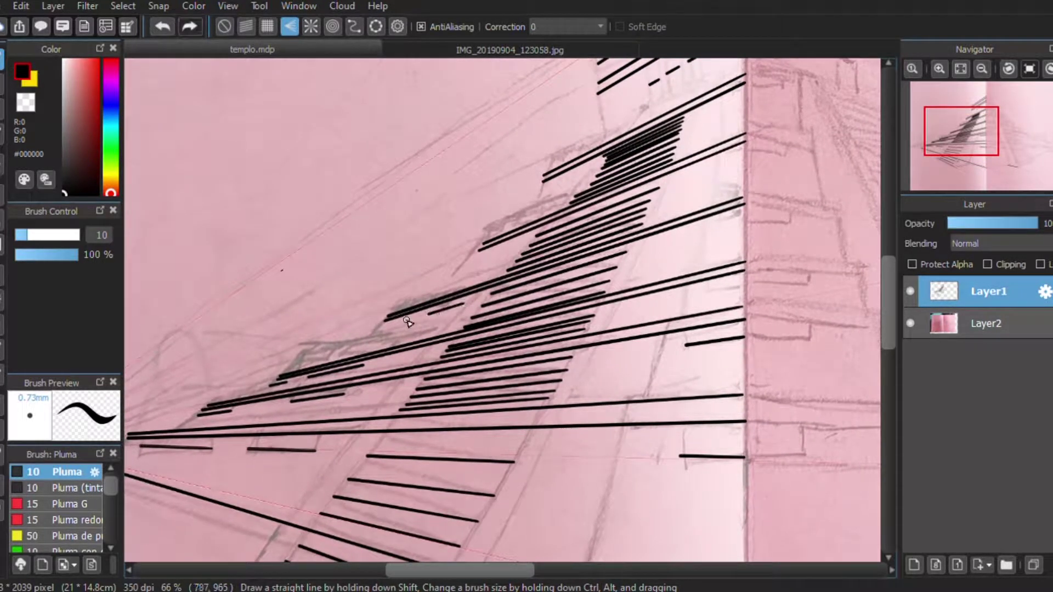
{"action": "left_click_drag", "start_coordinate": [744, 286], "coordinate": [708, 293]}
{"action": "left_click_drag", "start_coordinate": [743, 219], "coordinate": [713, 227]}
{"action": "left_click_drag", "start_coordinate": [748, 155], "coordinate": [738, 248]}
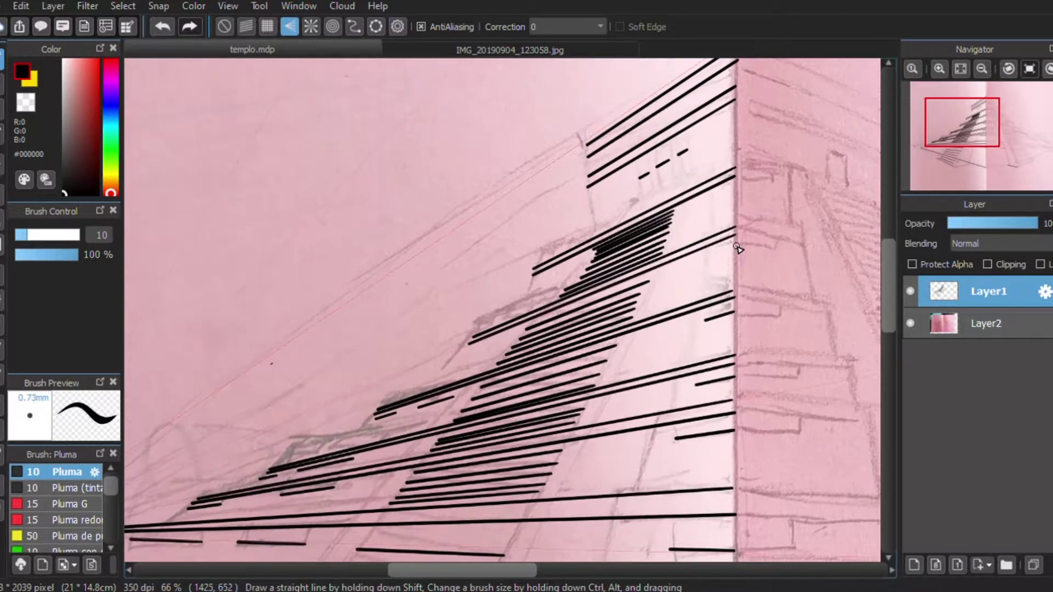
{"action": "left_click_drag", "start_coordinate": [579, 270], "coordinate": [507, 333]}
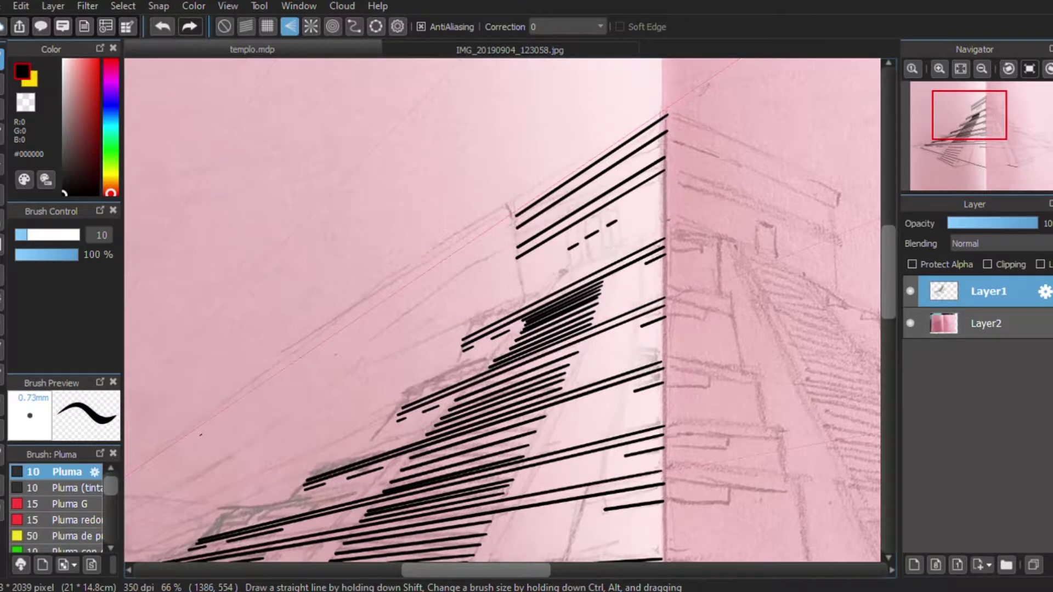
{"action": "scroll", "coordinate": [359, 139], "scroll_direction": "down", "scroll_amount": 3}
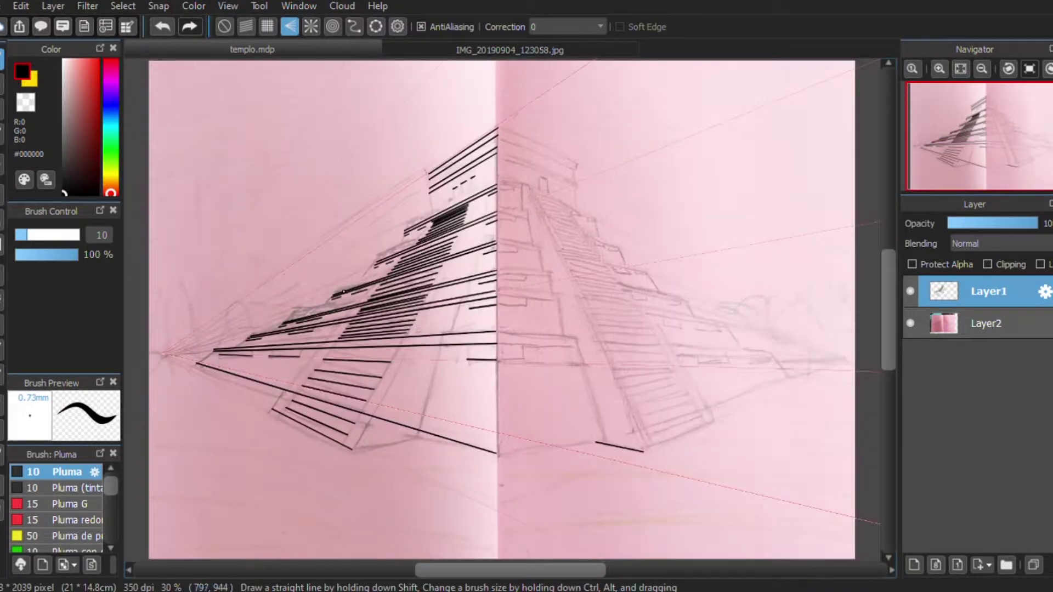
Ink the right face's top edge and first terrace lines down from the apex.
{"action": "key", "text": "v"}
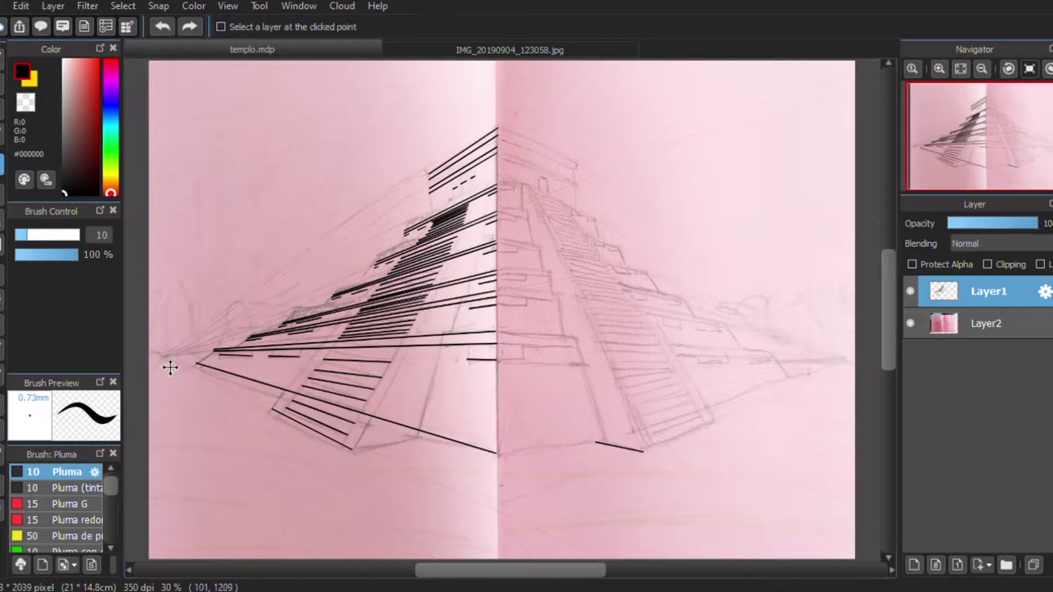
{"action": "left_click_drag", "start_coordinate": [387, 193], "coordinate": [522, 276]}
{"action": "left_click_drag", "start_coordinate": [436, 160], "coordinate": [536, 221]}
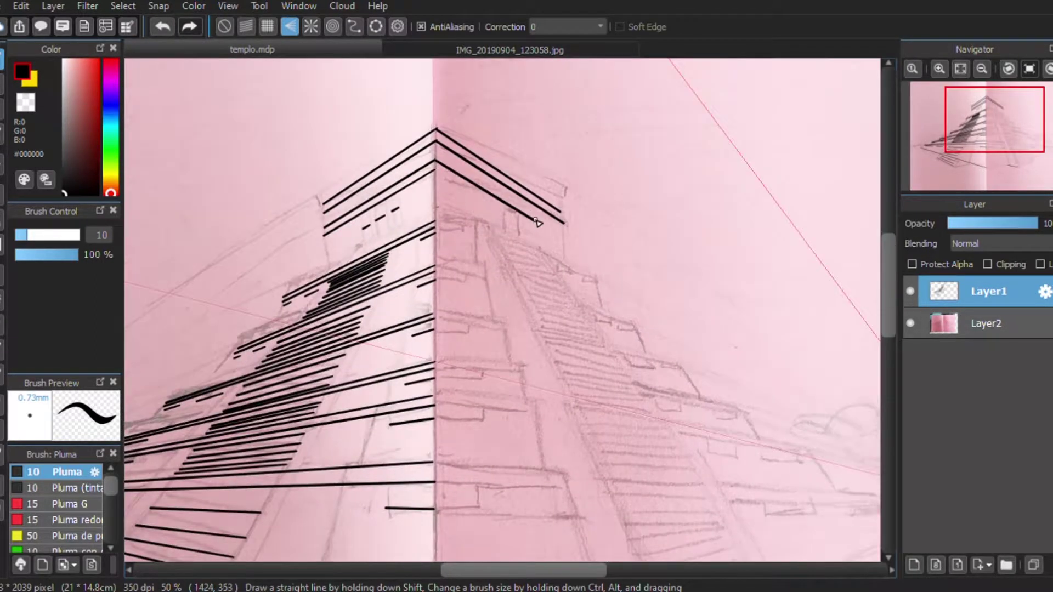
{"action": "left_click_drag", "start_coordinate": [437, 170], "coordinate": [539, 233]}
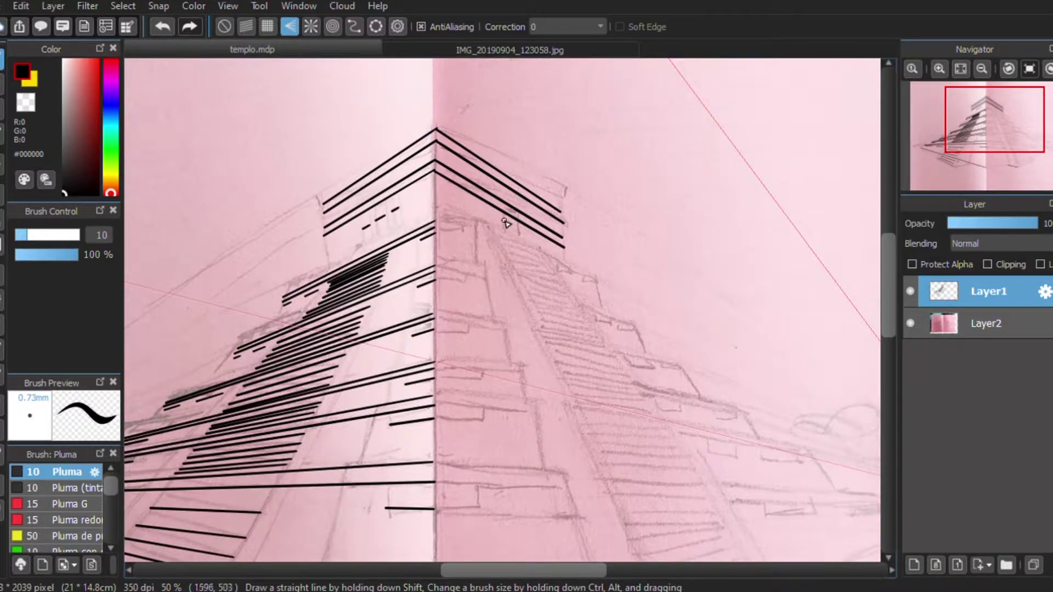
{"action": "left_click_drag", "start_coordinate": [473, 226], "coordinate": [607, 295]}
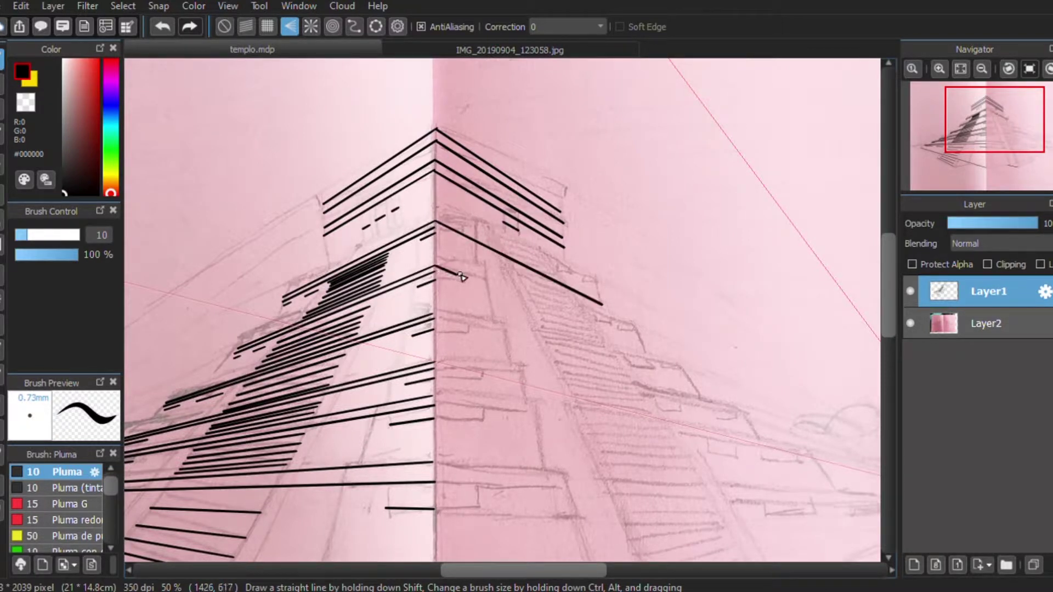
{"action": "left_click_drag", "start_coordinate": [460, 277], "coordinate": [648, 354]}
{"action": "left_click_drag", "start_coordinate": [443, 316], "coordinate": [703, 390]}
{"action": "left_click_drag", "start_coordinate": [435, 365], "coordinate": [756, 442]}
Ink the lower right-face terrace lines and the base edge from the corner, redoing one stroke.
{"action": "left_click_drag", "start_coordinate": [646, 532], "coordinate": [588, 412]}
{"action": "left_click_drag", "start_coordinate": [379, 274], "coordinate": [766, 366]}
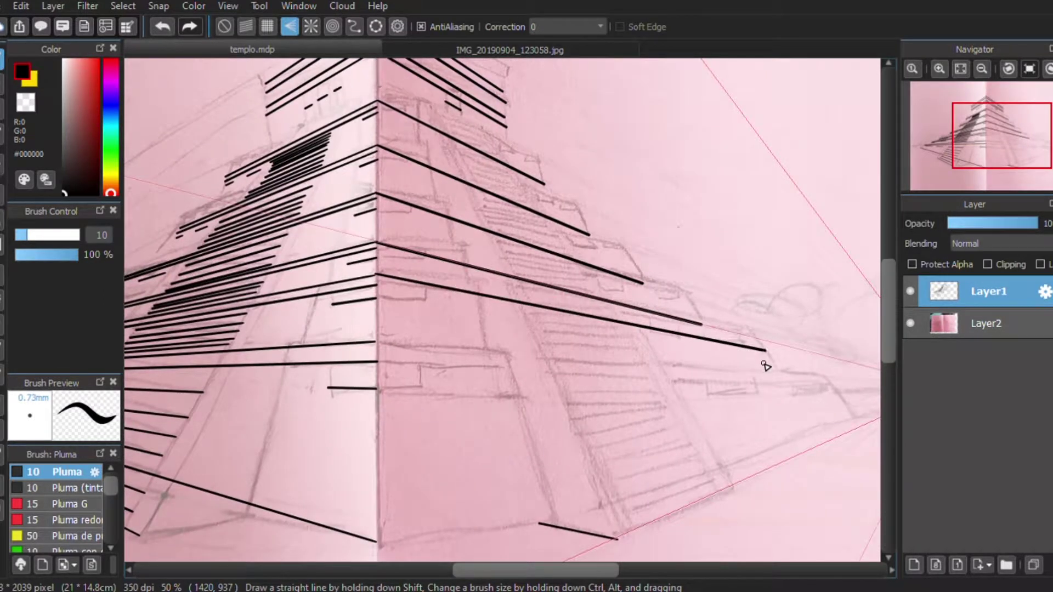
{"action": "left_click_drag", "start_coordinate": [459, 392], "coordinate": [411, 384]}
{"action": "left_click_drag", "start_coordinate": [388, 347], "coordinate": [776, 393]}
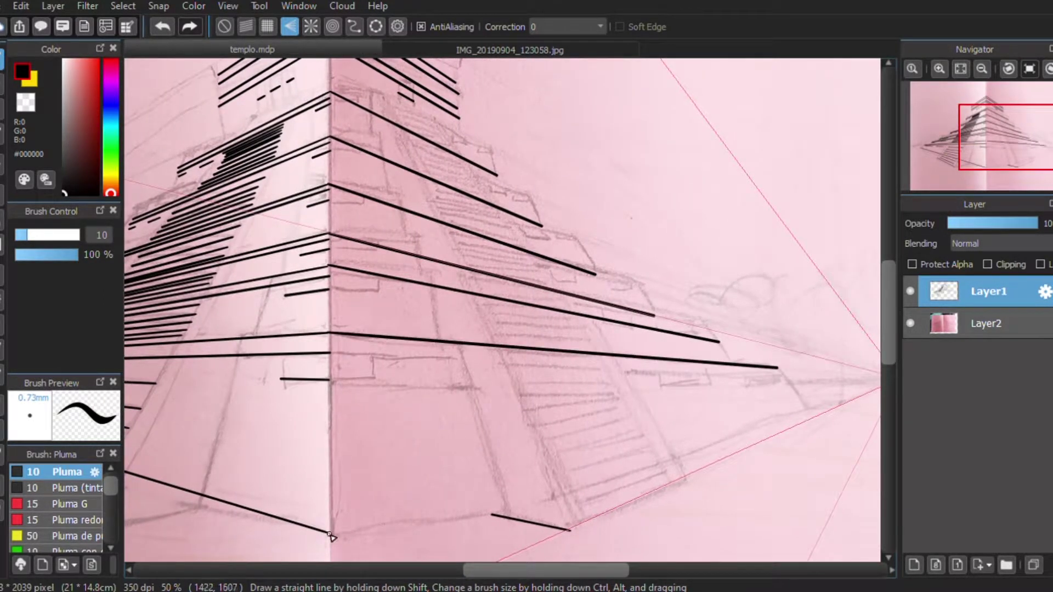
{"action": "left_click_drag", "start_coordinate": [331, 536], "coordinate": [782, 409]}
{"action": "left_click_drag", "start_coordinate": [572, 531], "coordinate": [682, 478]}
{"action": "left_click_drag", "start_coordinate": [189, 474], "coordinate": [525, 358]}
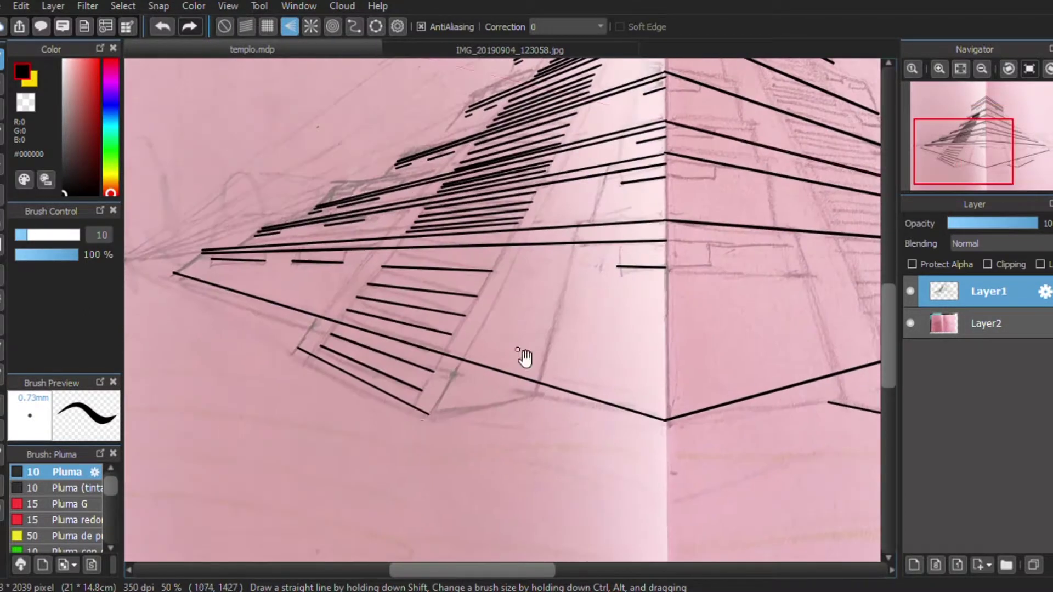
{"action": "left_click_drag", "start_coordinate": [428, 414], "coordinate": [559, 391]}
{"action": "key", "text": "ctrl+z"}
{"action": "left_click_drag", "start_coordinate": [428, 414], "coordinate": [563, 390]}
Ink long perspective terrace lines across the right face from the upper corner.
{"action": "mouse_move", "coordinate": [454, 436]}
{"action": "left_mouse_down"}
{"action": "mouse_move", "coordinate": [400, 311]}
{"action": "mouse_move", "coordinate": [527, 314]}
{"action": "left_mouse_up"}
{"action": "scroll", "coordinate": [349, 201], "scroll_direction": "up", "scroll_amount": 2}
{"action": "left_click_drag", "start_coordinate": [350, 202], "coordinate": [572, 307]}
{"action": "left_click_drag", "start_coordinate": [348, 267], "coordinate": [634, 379]}
{"action": "left_click_drag", "start_coordinate": [349, 326], "coordinate": [705, 442]}
{"action": "left_click_drag", "start_coordinate": [346, 393], "coordinate": [604, 454]}
{"action": "scroll", "coordinate": [599, 470], "scroll_direction": "down", "scroll_amount": 3}
{"action": "left_click_drag", "start_coordinate": [268, 225], "coordinate": [693, 308]}
{"action": "scroll", "coordinate": [248, 312], "scroll_direction": "down", "scroll_amount": 3}
{"action": "left_click_drag", "start_coordinate": [246, 305], "coordinate": [841, 330]}
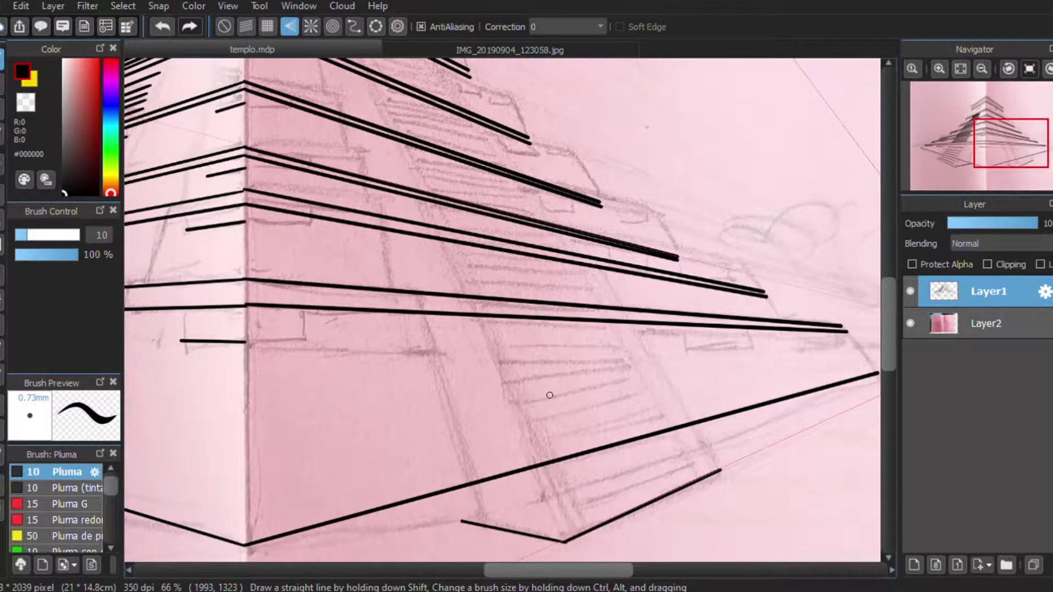
Add short ledge strokes beside the corner and across the right face.
{"action": "left_click_drag", "start_coordinate": [245, 341], "coordinate": [310, 341]}
{"action": "key", "text": "ctrl+z"}
{"action": "left_click_drag", "start_coordinate": [246, 341], "coordinate": [306, 341]}
{"action": "left_click_drag", "start_coordinate": [245, 166], "coordinate": [308, 181]}
{"action": "left_click_drag", "start_coordinate": [686, 350], "coordinate": [754, 348]}
{"action": "left_click_drag", "start_coordinate": [800, 348], "coordinate": [834, 347]}
{"action": "left_click_drag", "start_coordinate": [620, 286], "coordinate": [666, 292]}
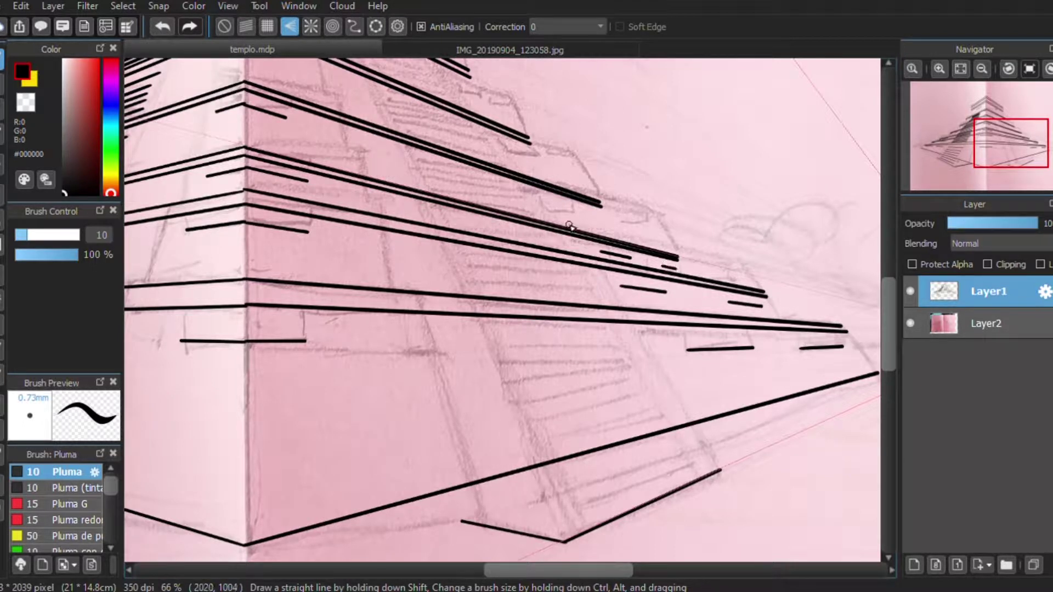
{"action": "left_click_drag", "start_coordinate": [540, 196], "coordinate": [558, 202]}
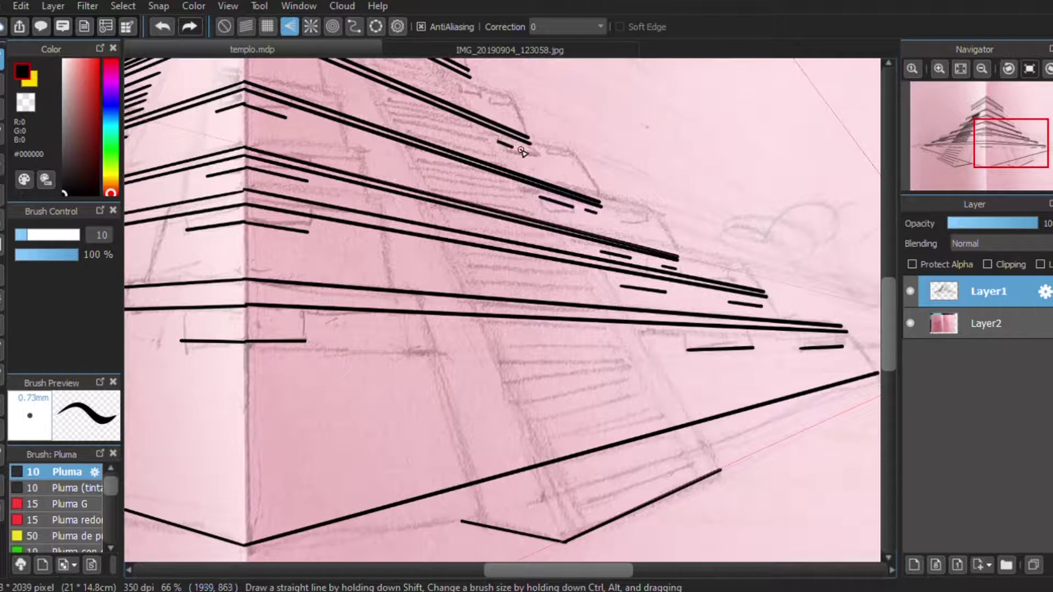
{"action": "scroll", "coordinate": [474, 151], "scroll_direction": "up", "scroll_amount": 3}
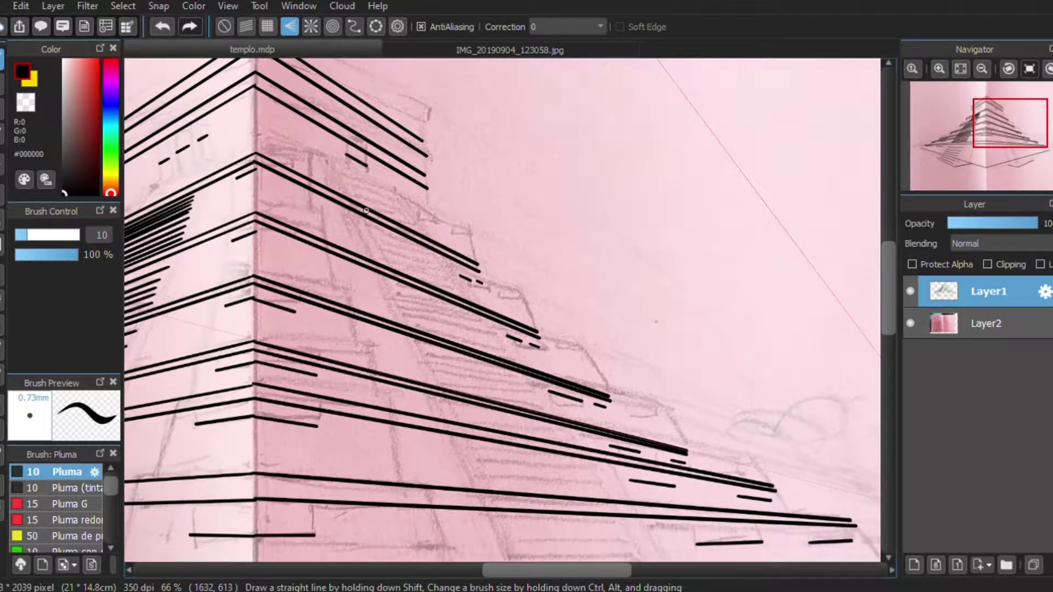
{"action": "scroll", "coordinate": [384, 303], "scroll_direction": "down", "scroll_amount": 4}
Ink stacked step lines up the lower part of the right staircase.
{"action": "mouse_move", "coordinate": [532, 426]}
{"action": "left_mouse_down"}
{"action": "mouse_move", "coordinate": [637, 384]}
{"action": "mouse_move", "coordinate": [635, 371]}
{"action": "left_mouse_up"}
{"action": "left_click_drag", "start_coordinate": [520, 399], "coordinate": [631, 373]}
{"action": "key", "text": "ctrl+z"}
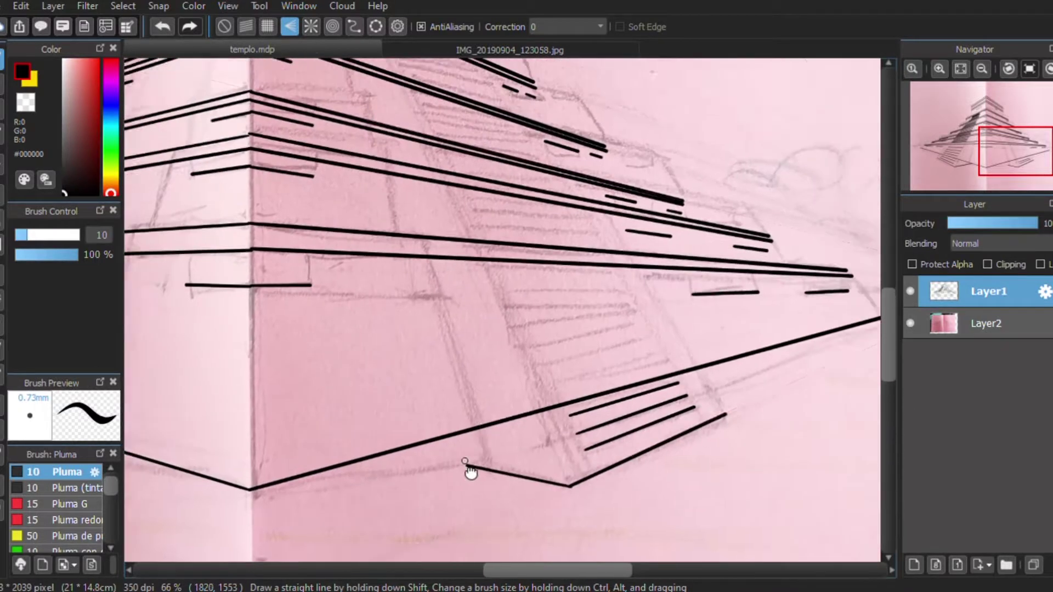
{"action": "scroll", "coordinate": [470, 470], "scroll_direction": "up", "scroll_amount": 2}
{"action": "left_click_drag", "start_coordinate": [534, 407], "coordinate": [642, 377]}
{"action": "left_click_drag", "start_coordinate": [522, 383], "coordinate": [634, 363]}
{"action": "left_click_drag", "start_coordinate": [507, 365], "coordinate": [628, 349]}
{"action": "left_click_drag", "start_coordinate": [500, 346], "coordinate": [620, 336]}
{"action": "mouse_move", "coordinate": [487, 326]}
{"action": "left_mouse_down"}
{"action": "mouse_move", "coordinate": [612, 321]}
{"action": "mouse_move", "coordinate": [603, 309]}
{"action": "left_mouse_up"}
{"action": "left_click_drag", "start_coordinate": [474, 293], "coordinate": [594, 294]}
{"action": "mouse_move", "coordinate": [460, 246]}
{"action": "left_mouse_down"}
{"action": "mouse_move", "coordinate": [579, 259]}
{"action": "mouse_move", "coordinate": [575, 246]}
{"action": "left_mouse_up"}
{"action": "left_click_drag", "start_coordinate": [450, 221], "coordinate": [571, 239]}
{"action": "scroll", "coordinate": [511, 347], "scroll_direction": "up", "scroll_amount": 3}
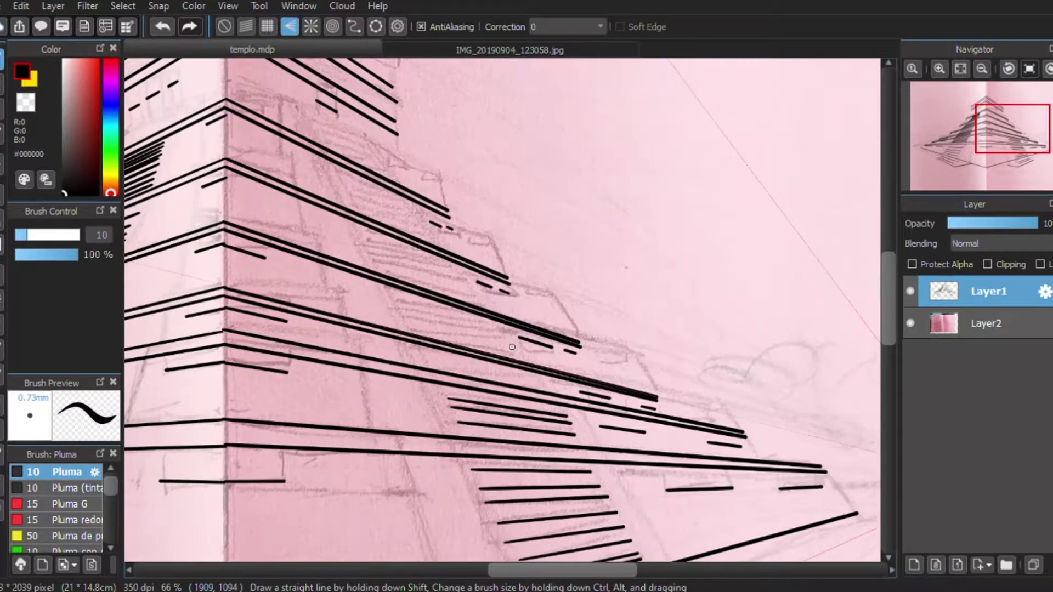
Redraw misplaced steps and continue the right staircase lines to the top, then zoom out.
{"action": "mouse_move", "coordinate": [426, 367]}
{"action": "left_mouse_down"}
{"action": "mouse_move", "coordinate": [551, 391]}
{"action": "mouse_move", "coordinate": [545, 384]}
{"action": "left_mouse_up"}
{"action": "key", "text": "ctrl+z"}
{"action": "key", "text": "ctrl+z"}
{"action": "left_click_drag", "start_coordinate": [423, 353], "coordinate": [543, 382]}
{"action": "mouse_move", "coordinate": [409, 329]}
{"action": "left_mouse_down"}
{"action": "mouse_move", "coordinate": [523, 355]}
{"action": "mouse_move", "coordinate": [516, 345]}
{"action": "left_mouse_up"}
{"action": "mouse_move", "coordinate": [399, 309]}
{"action": "left_mouse_down"}
{"action": "mouse_move", "coordinate": [509, 337]}
{"action": "mouse_move", "coordinate": [503, 329]}
{"action": "left_mouse_up"}
{"action": "mouse_move", "coordinate": [390, 290]}
{"action": "left_mouse_down"}
{"action": "mouse_move", "coordinate": [505, 323]}
{"action": "mouse_move", "coordinate": [488, 307]}
{"action": "left_mouse_up"}
{"action": "mouse_move", "coordinate": [378, 266]}
{"action": "left_mouse_down"}
{"action": "mouse_move", "coordinate": [482, 299]}
{"action": "mouse_move", "coordinate": [474, 290]}
{"action": "left_mouse_up"}
{"action": "mouse_move", "coordinate": [365, 243]}
{"action": "left_mouse_down"}
{"action": "mouse_move", "coordinate": [461, 280]}
{"action": "mouse_move", "coordinate": [466, 271]}
{"action": "left_mouse_up"}
{"action": "mouse_move", "coordinate": [356, 207]}
{"action": "left_mouse_down"}
{"action": "mouse_move", "coordinate": [441, 245]}
{"action": "mouse_move", "coordinate": [429, 228]}
{"action": "left_mouse_up"}
{"action": "mouse_move", "coordinate": [349, 186]}
{"action": "left_mouse_down"}
{"action": "mouse_move", "coordinate": [428, 222]}
{"action": "mouse_move", "coordinate": [416, 202]}
{"action": "left_mouse_up"}
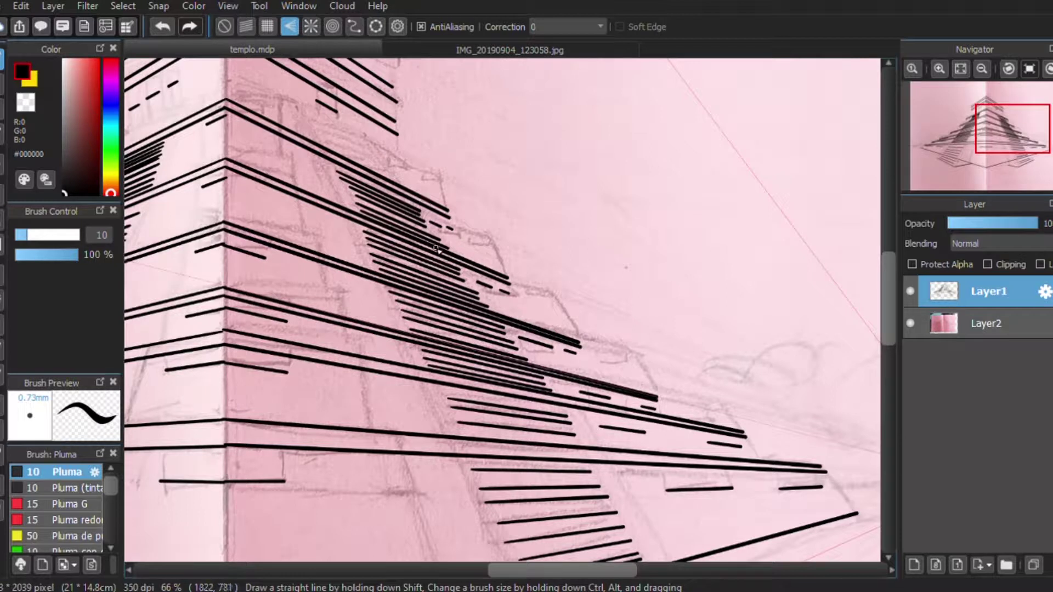
{"action": "scroll", "coordinate": [446, 235], "scroll_direction": "down", "scroll_amount": 3}
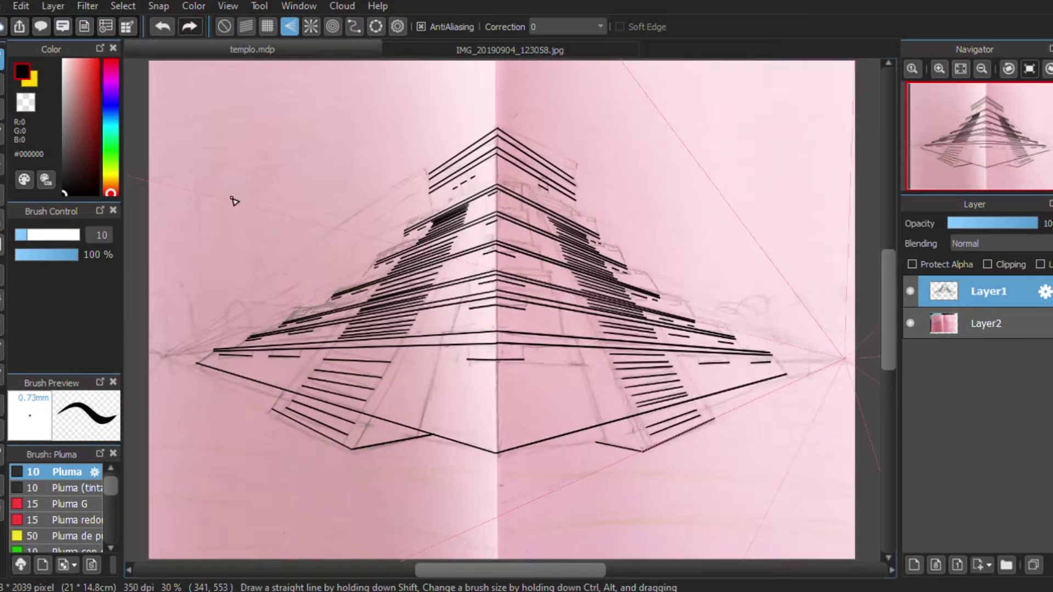
Add Layer3 and switch from perspective snap to grid snap.
{"action": "left_click", "coordinate": [913, 565]}
{"action": "left_click", "coordinate": [224, 26]}
{"action": "left_click", "coordinate": [267, 27]}
{"action": "scroll", "coordinate": [404, 215], "scroll_direction": "up", "scroll_amount": 3}
{"action": "scroll", "coordinate": [404, 216], "scroll_direction": "down", "scroll_amount": 1}
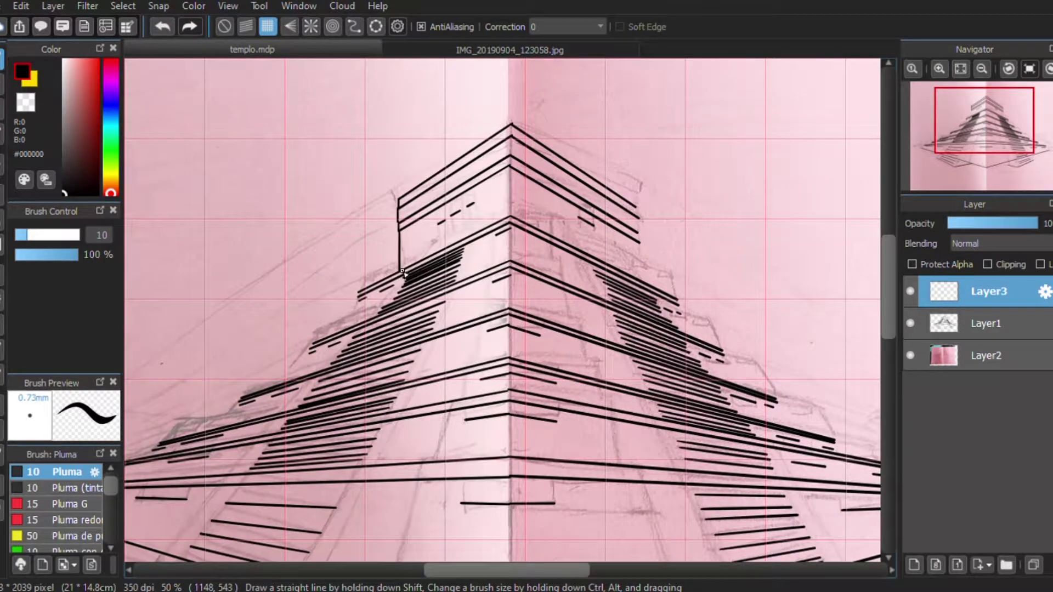
{"action": "scroll", "coordinate": [402, 272], "scroll_direction": "down", "scroll_amount": 1}
Ink the vertical line down the pyramid's central edge and the temple wall.
{"action": "left_click_drag", "start_coordinate": [498, 146], "coordinate": [492, 500]}
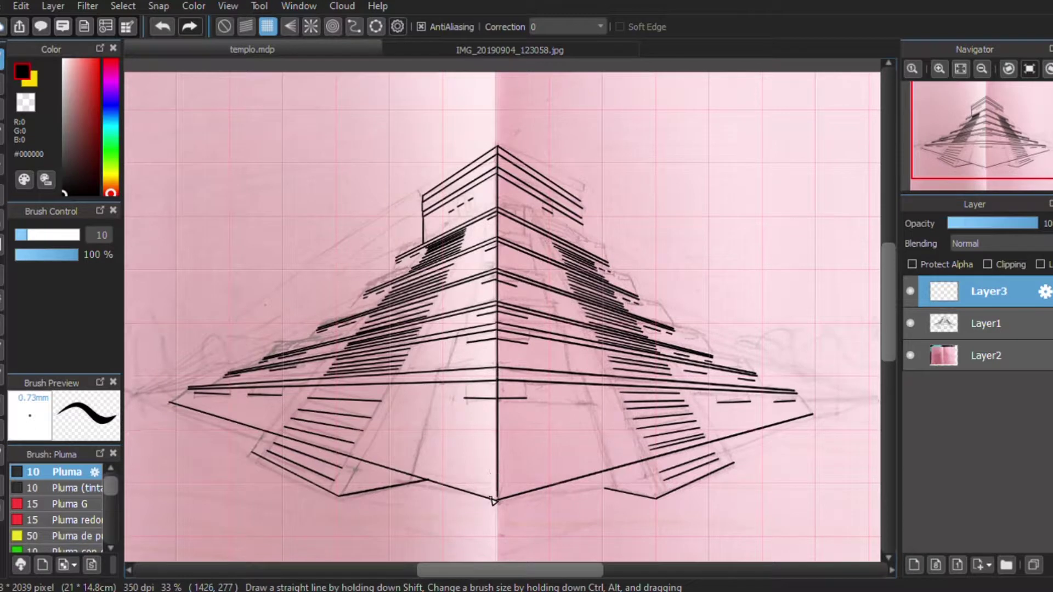
{"action": "scroll", "coordinate": [443, 221], "scroll_direction": "up", "scroll_amount": 1}
{"action": "scroll", "coordinate": [443, 221], "scroll_direction": "up", "scroll_amount": 1}
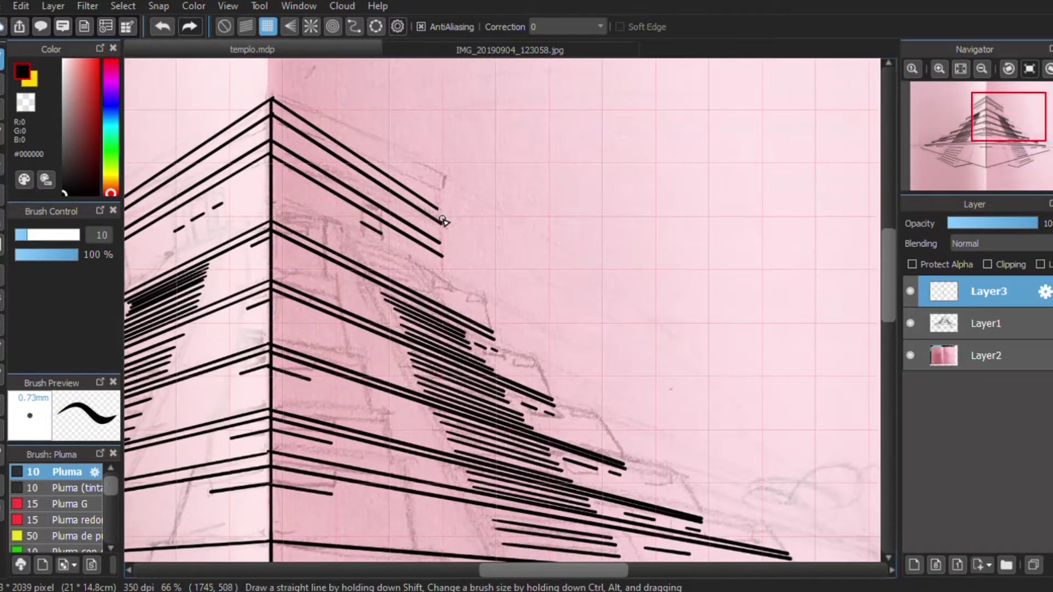
{"action": "left_click_drag", "start_coordinate": [443, 252], "coordinate": [451, 301]}
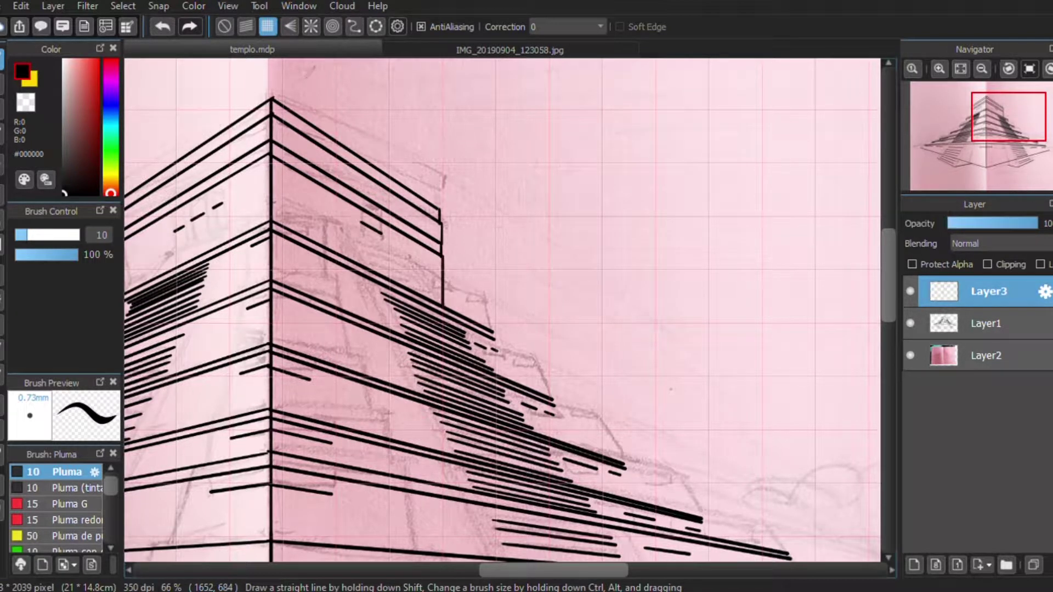
Outline the doorways on the summit temple's walls.
{"action": "left_click_drag", "start_coordinate": [343, 236], "coordinate": [386, 205]}
{"action": "left_click_drag", "start_coordinate": [422, 202], "coordinate": [409, 223]}
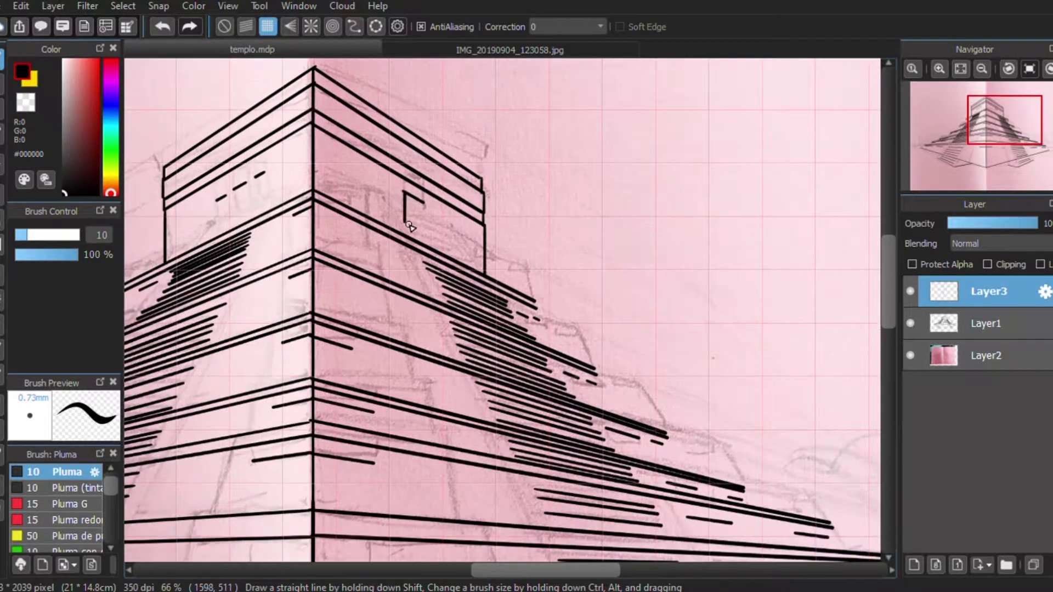
{"action": "left_click_drag", "start_coordinate": [274, 269], "coordinate": [486, 300]}
{"action": "left_click_drag", "start_coordinate": [430, 266], "coordinate": [438, 265]}
{"action": "mouse_move", "coordinate": [447, 222]}
{"action": "left_mouse_down"}
{"action": "mouse_move", "coordinate": [447, 268]}
{"action": "mouse_move", "coordinate": [458, 217]}
{"action": "mouse_move", "coordinate": [457, 255]}
{"action": "left_mouse_up"}
{"action": "left_click_drag", "start_coordinate": [467, 207], "coordinate": [467, 234]}
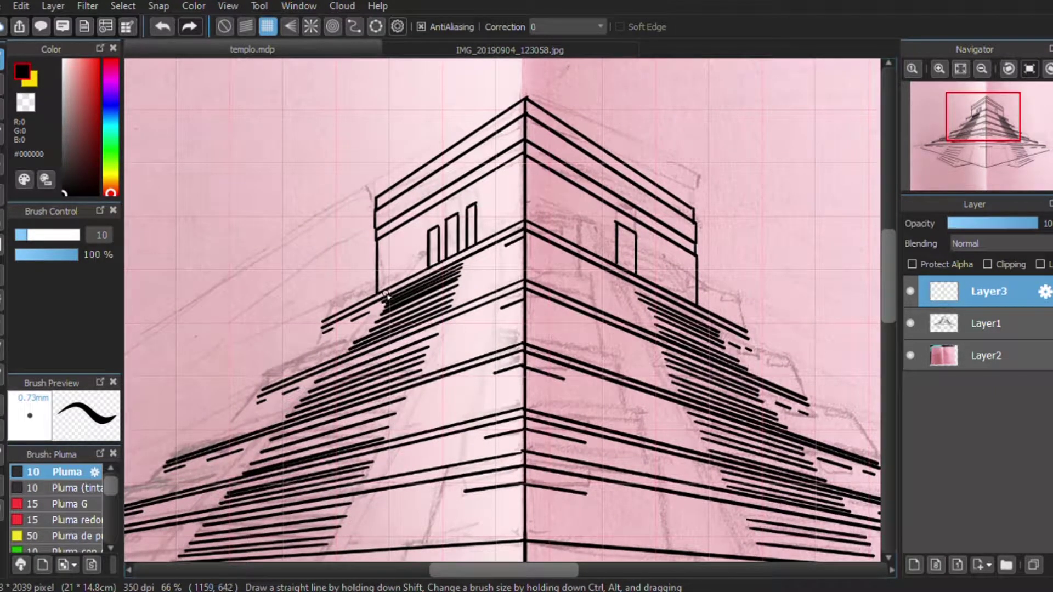
Remove a stray stroke and ink slanted terrace edges on the pyramid's right side.
{"action": "left_click_drag", "start_coordinate": [266, 377], "coordinate": [294, 293]}
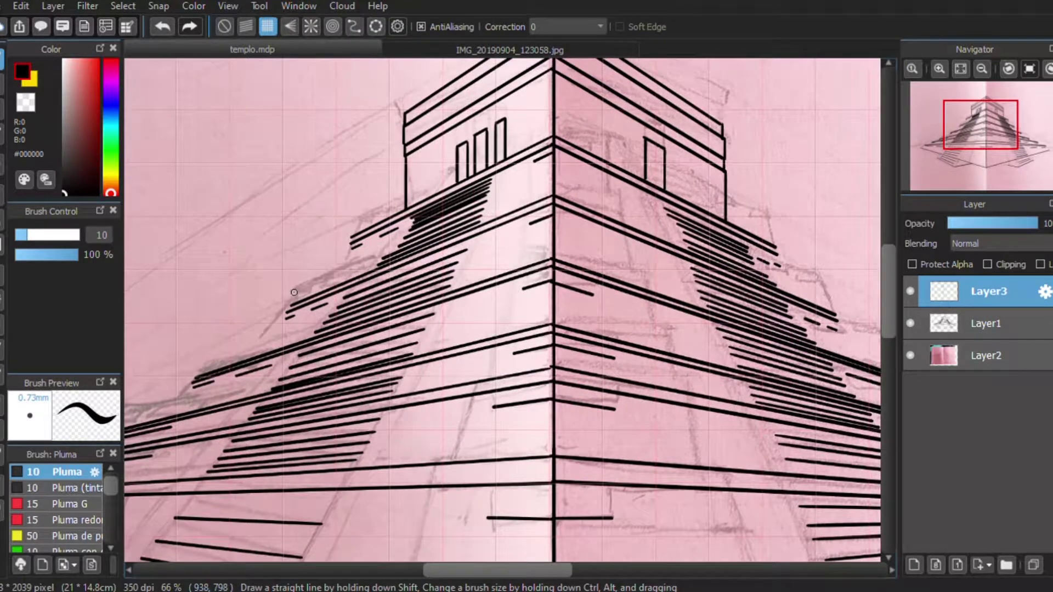
{"action": "scroll", "coordinate": [305, 228], "scroll_direction": "down", "scroll_amount": 2}
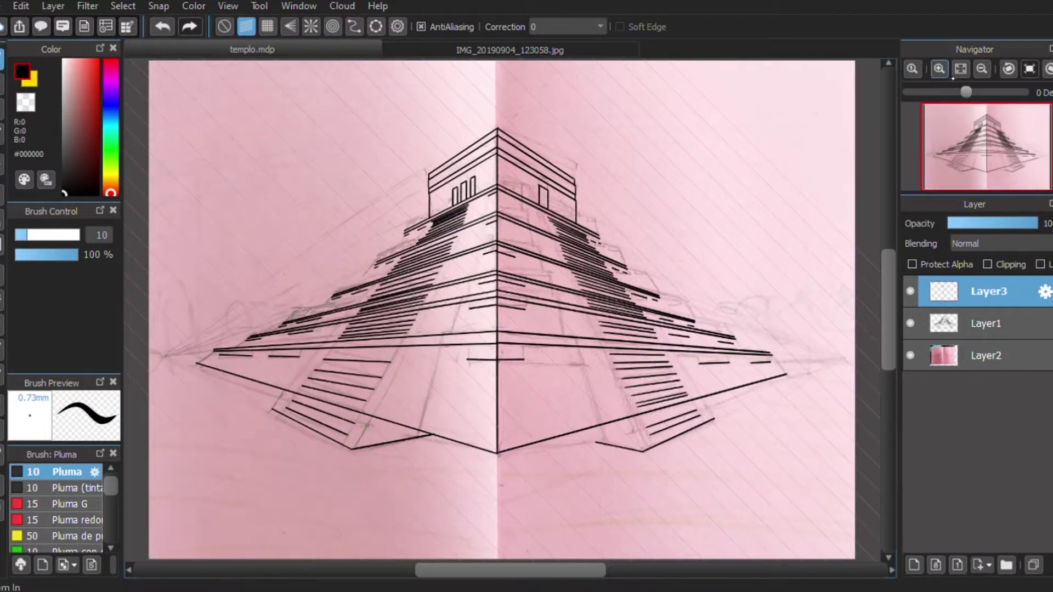
{"action": "scroll", "coordinate": [475, 261], "scroll_direction": "up", "scroll_amount": 1}
{"action": "left_click_drag", "start_coordinate": [475, 261], "coordinate": [460, 268]}
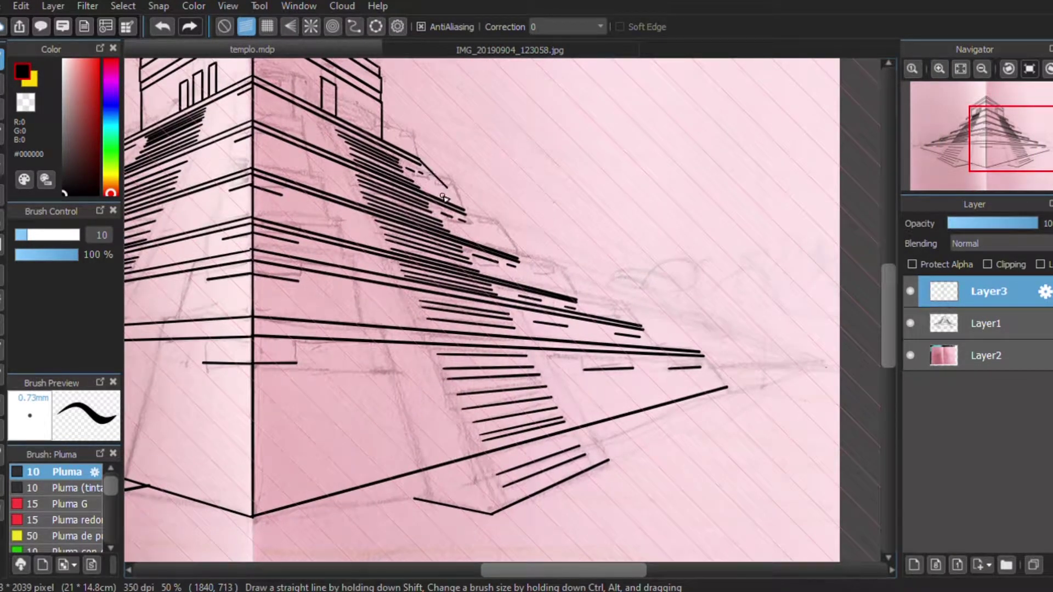
{"action": "key", "text": "ctrl+z"}
{"action": "left_click_drag", "start_coordinate": [701, 353], "coordinate": [733, 386]}
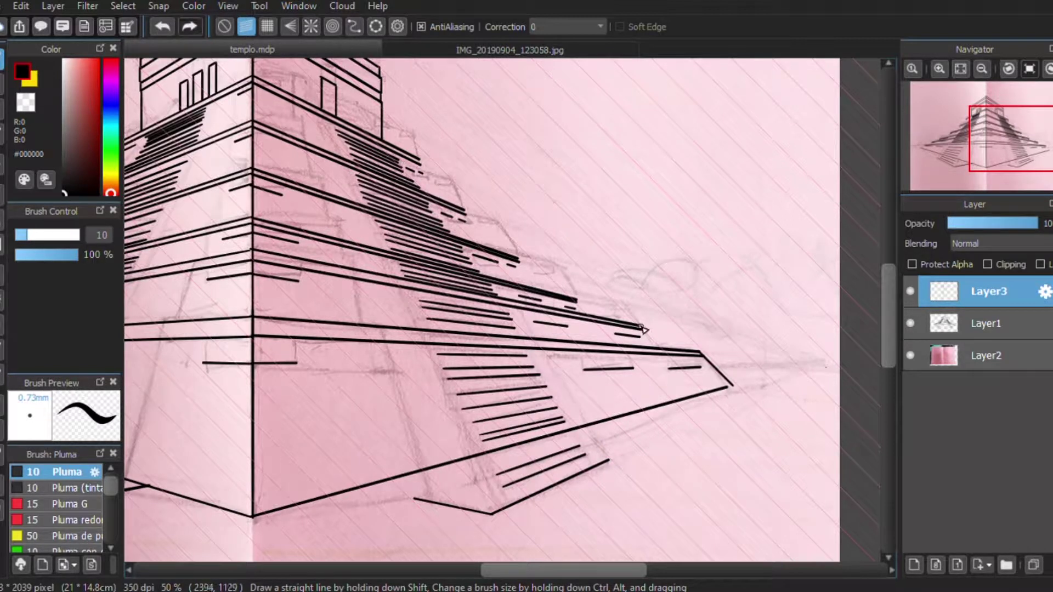
{"action": "left_click_drag", "start_coordinate": [576, 301], "coordinate": [590, 314]}
Ink diagonal terrace edges on the right side, redoing the first line.
{"action": "left_click_drag", "start_coordinate": [464, 205], "coordinate": [417, 159]}
{"action": "key", "text": "ctrl+z"}
{"action": "left_click_drag", "start_coordinate": [462, 211], "coordinate": [407, 156]}
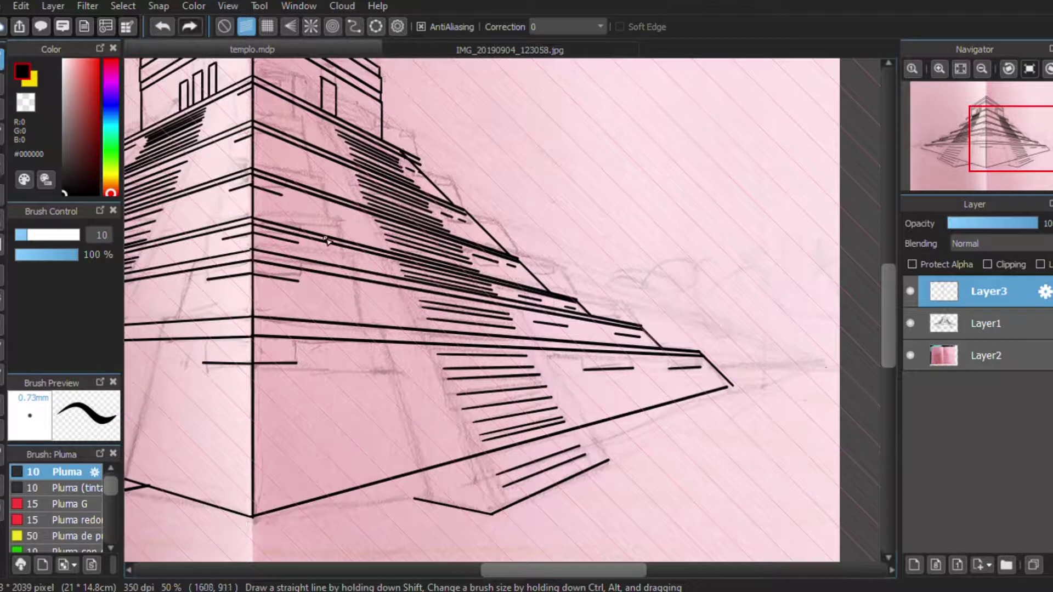
{"action": "left_click_drag", "start_coordinate": [296, 310], "coordinate": [347, 306]}
{"action": "left_click_drag", "start_coordinate": [433, 323], "coordinate": [518, 408]}
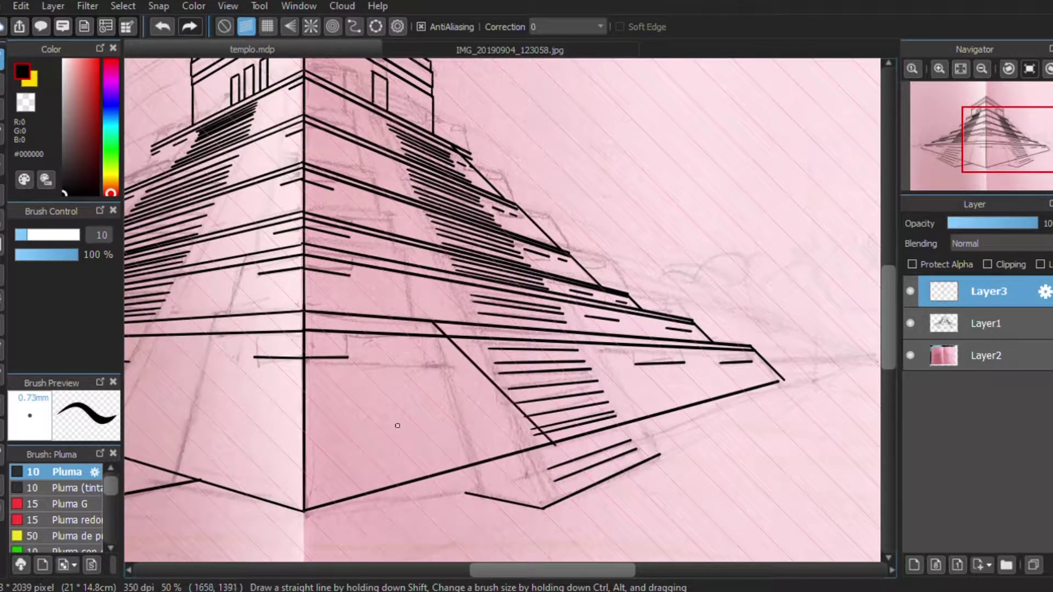
Ink the left-side terraces' slanted edges up toward the top, then fit the whole pyramid in view.
{"action": "mouse_move", "coordinate": [395, 419]}
{"action": "left_mouse_down"}
{"action": "mouse_move", "coordinate": [456, 388]}
{"action": "mouse_move", "coordinate": [482, 409]}
{"action": "mouse_move", "coordinate": [686, 393]}
{"action": "left_mouse_up"}
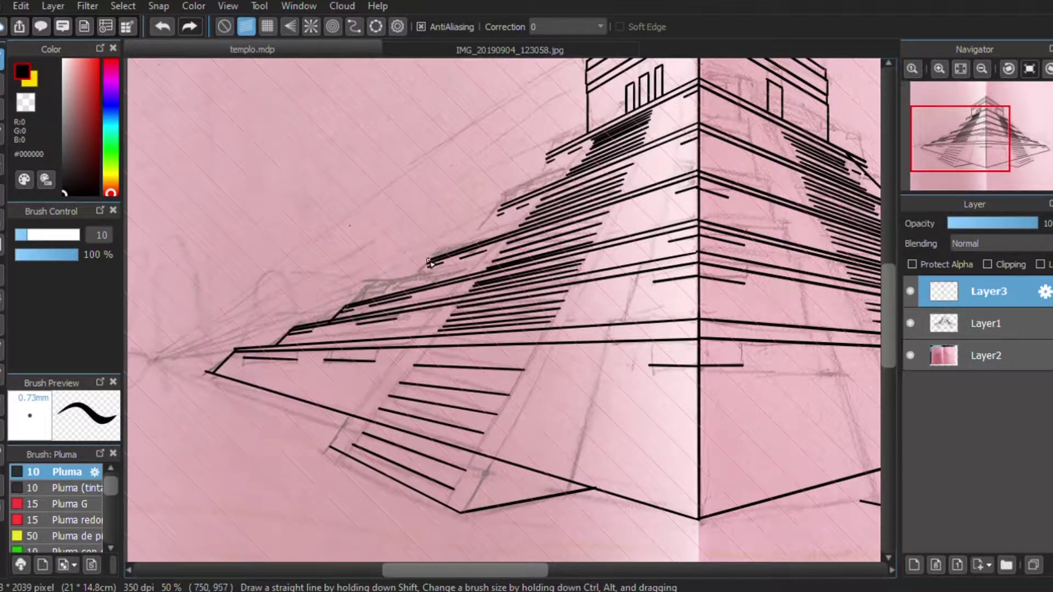
{"action": "left_click_drag", "start_coordinate": [429, 259], "coordinate": [396, 291]}
{"action": "left_click_drag", "start_coordinate": [499, 208], "coordinate": [463, 248]}
{"action": "left_click_drag", "start_coordinate": [555, 155], "coordinate": [510, 210]}
{"action": "left_click", "coordinate": [960, 68]}
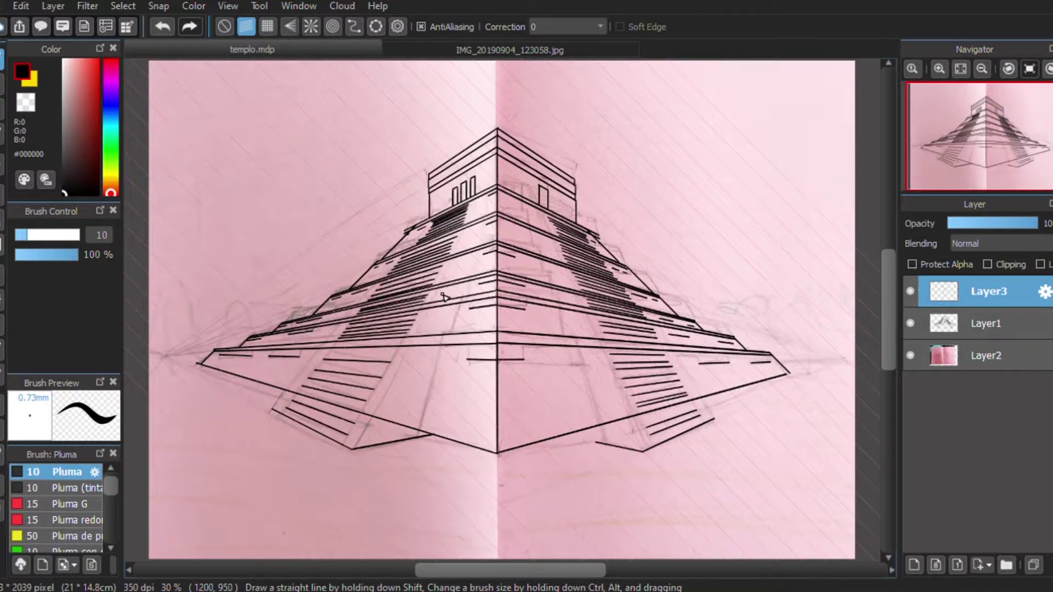
Turn snapping off and ink vertical block lines on the terraces, undoing the first attempts.
{"action": "left_click", "coordinate": [224, 27]}
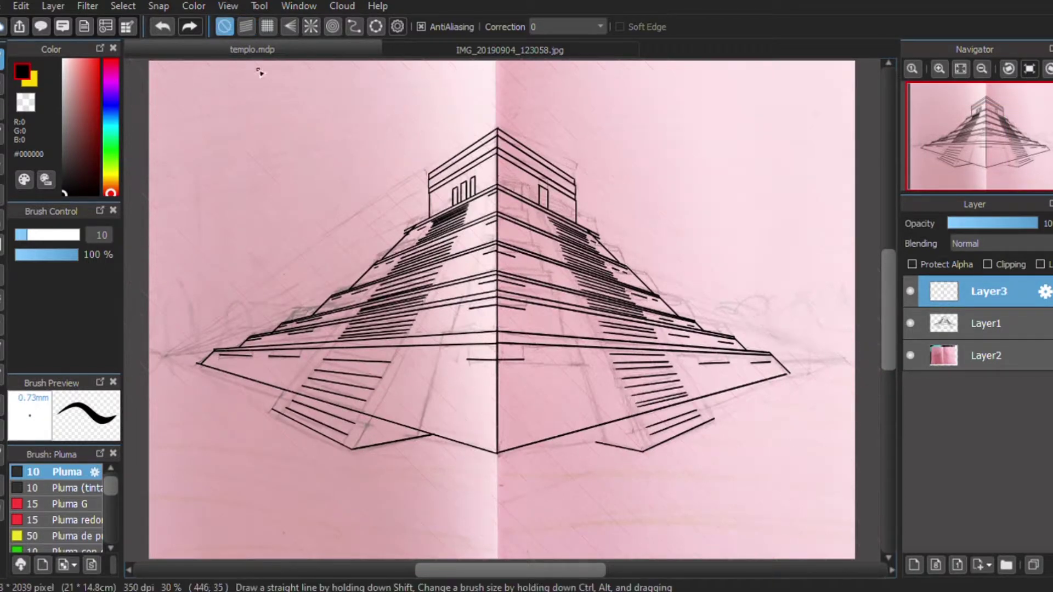
{"action": "scroll", "coordinate": [577, 284], "scroll_direction": "up", "scroll_amount": 2}
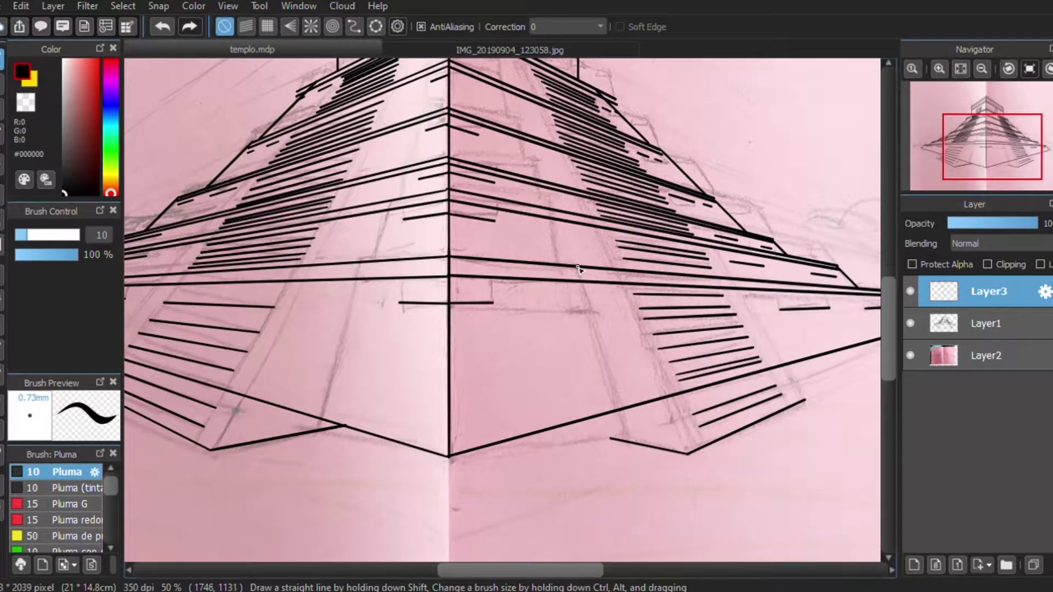
{"action": "left_click", "coordinate": [582, 272], "text": "shift"}
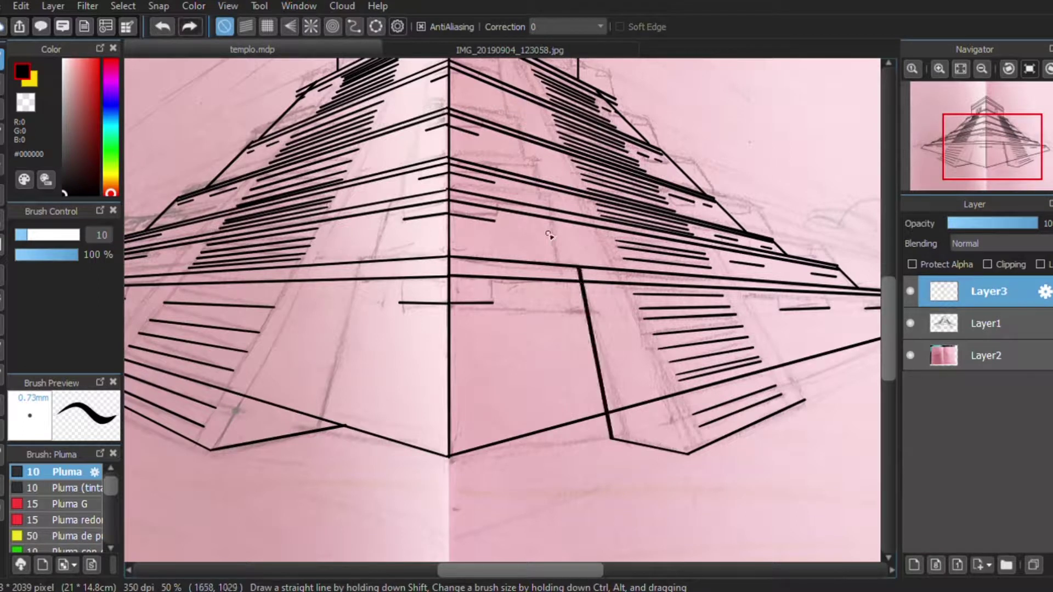
{"action": "mouse_move", "coordinate": [561, 266]}
{"action": "left_mouse_down"}
{"action": "mouse_move", "coordinate": [550, 213]}
{"action": "mouse_move", "coordinate": [546, 285]}
{"action": "left_mouse_up"}
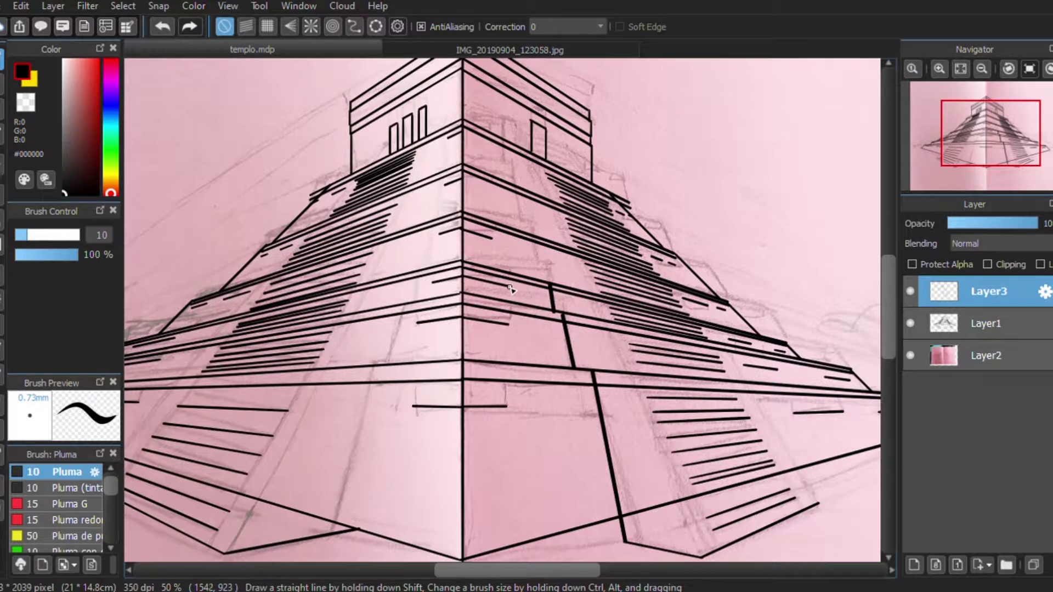
{"action": "scroll", "coordinate": [351, 483], "scroll_direction": "down", "scroll_amount": 1}
{"action": "key", "text": "ctrl+z"}
{"action": "key", "text": "ctrl+z"}
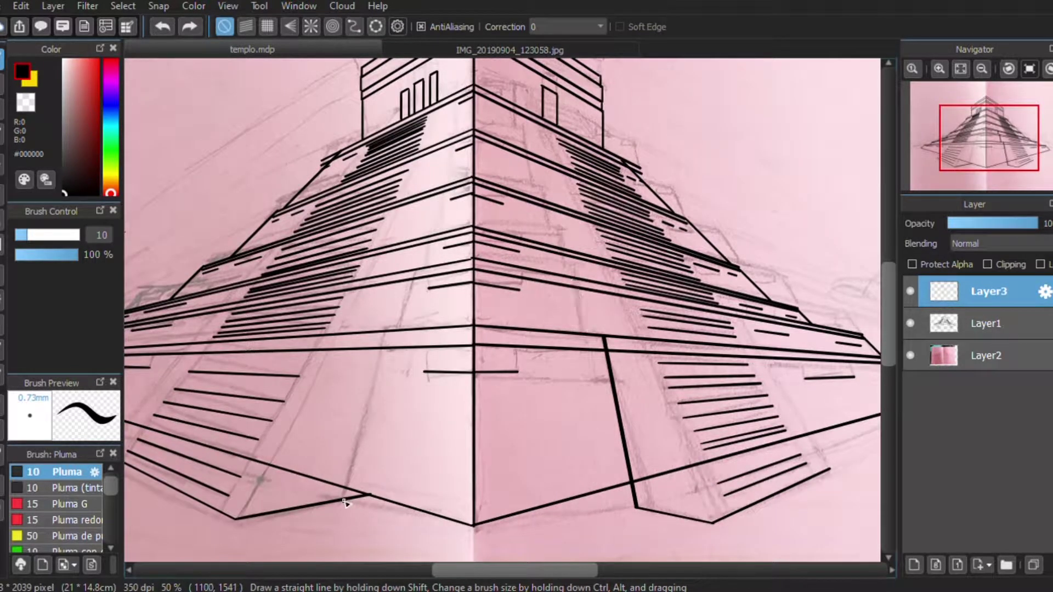
{"action": "key", "text": "ctrl+z"}
Draw a lower terrace line on Layer1, then block lines on Layer3, undoing the last one.
{"action": "key", "text": "ctrl+Down"}
{"action": "mouse_move", "coordinate": [618, 505]}
{"action": "left_mouse_down"}
{"action": "mouse_move", "coordinate": [584, 496]}
{"action": "mouse_move", "coordinate": [571, 336]}
{"action": "mouse_move", "coordinate": [531, 155]}
{"action": "left_mouse_up"}
{"action": "key", "text": "ctrl+Up"}
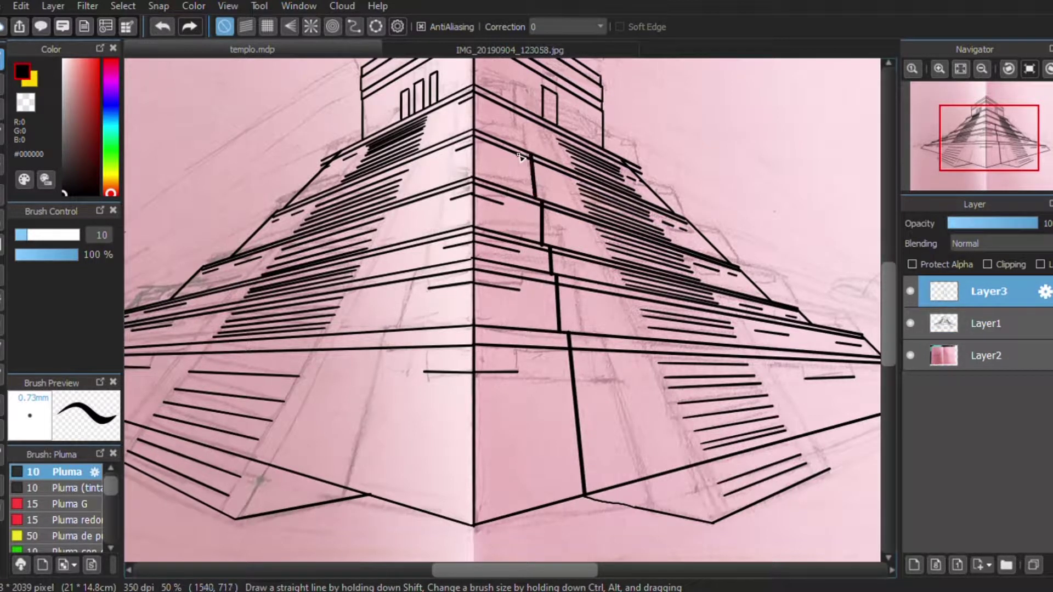
{"action": "left_click", "coordinate": [527, 114], "text": "shift"}
{"action": "mouse_move", "coordinate": [368, 493]}
{"action": "left_mouse_down"}
{"action": "mouse_move", "coordinate": [387, 332]}
{"action": "mouse_move", "coordinate": [431, 239]}
{"action": "left_mouse_up"}
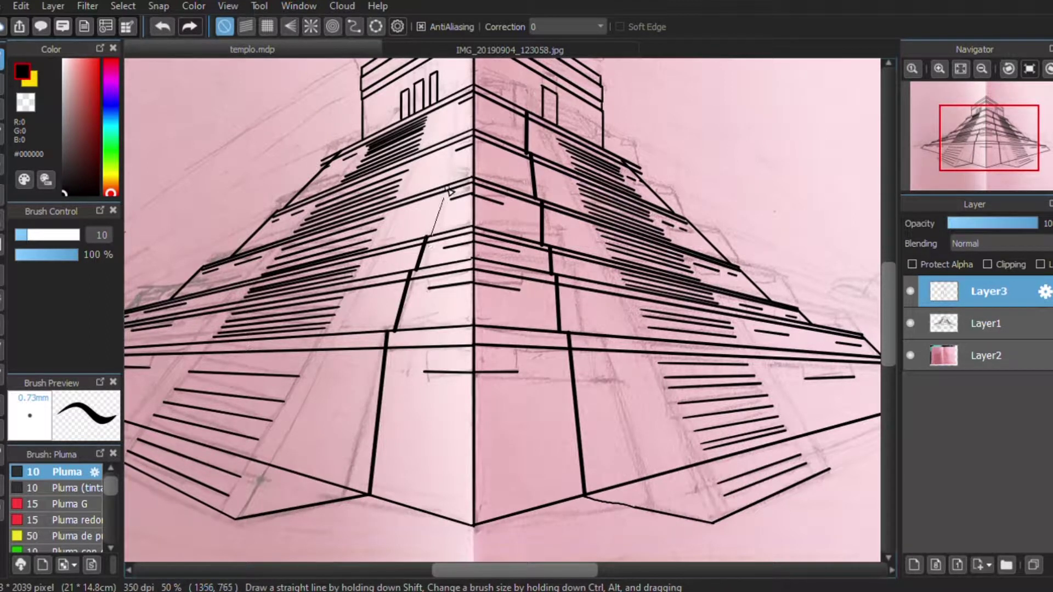
{"action": "key", "text": "ctrl+z"}
{"action": "key", "text": "ctrl+z"}
{"action": "key", "text": "ctrl+z"}
{"action": "key", "text": "ctrl+z"}
{"action": "key", "text": "ctrl+z"}
{"action": "key", "text": "ctrl+z"}
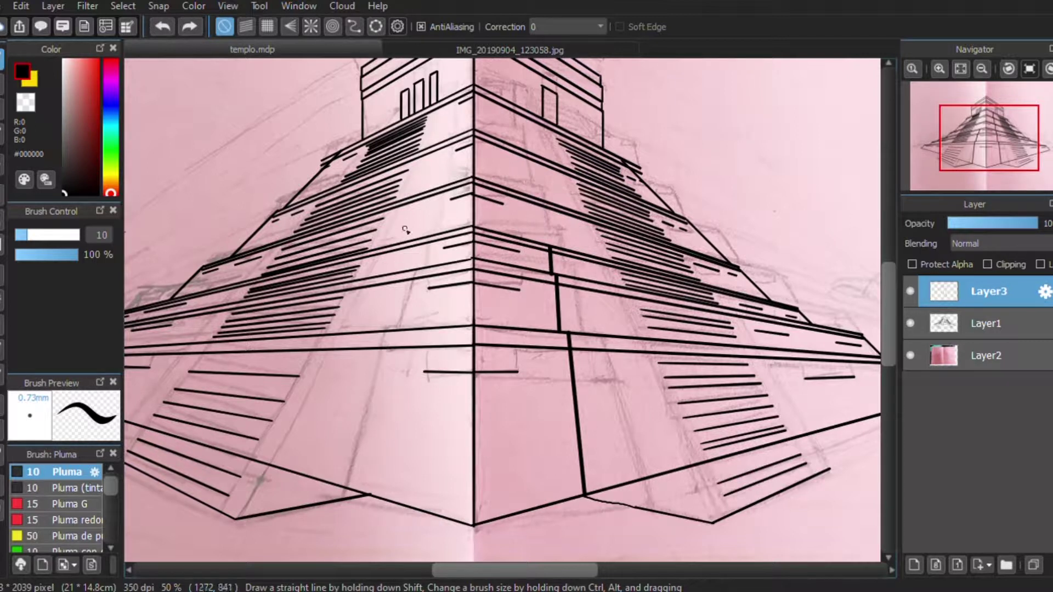
Set the pen size to 6.9 and ink a vertical block line up the terraces.
{"action": "left_click", "coordinate": [389, 329], "text": "shift"}
{"action": "left_click_drag", "start_coordinate": [395, 328], "coordinate": [423, 237]}
{"action": "left_click", "coordinate": [22, 234]}
{"action": "left_click_drag", "start_coordinate": [438, 190], "coordinate": [451, 97]}
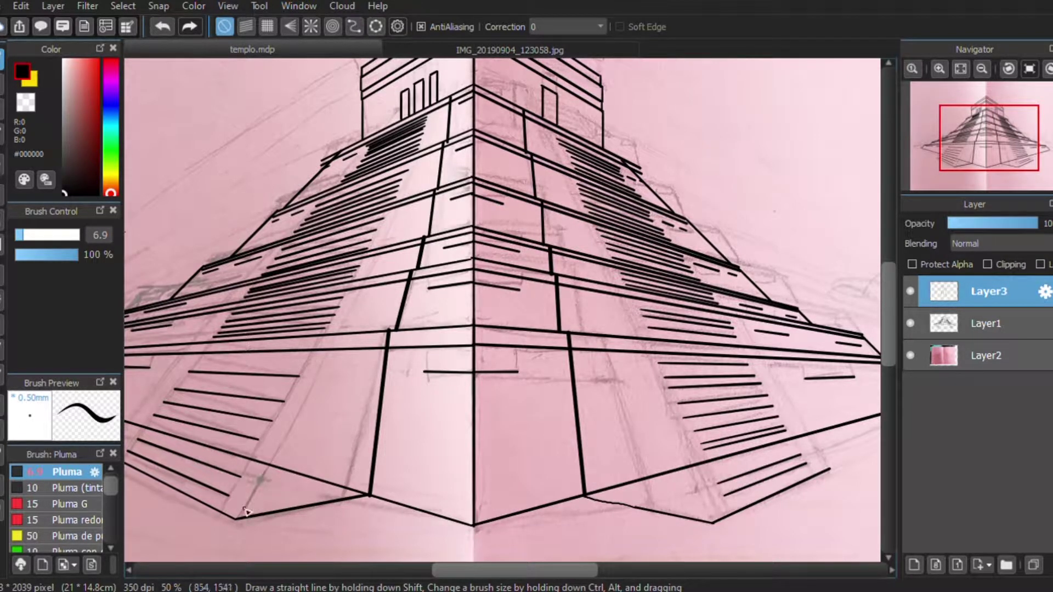
Ink straight lines along both sides of the left staircase.
{"action": "left_click_drag", "start_coordinate": [418, 189], "coordinate": [577, 245]}
{"action": "mouse_move", "coordinate": [378, 518]}
{"action": "left_mouse_down"}
{"action": "mouse_move", "coordinate": [474, 302]}
{"action": "mouse_move", "coordinate": [595, 112]}
{"action": "left_mouse_up"}
{"action": "left_click", "coordinate": [263, 460]}
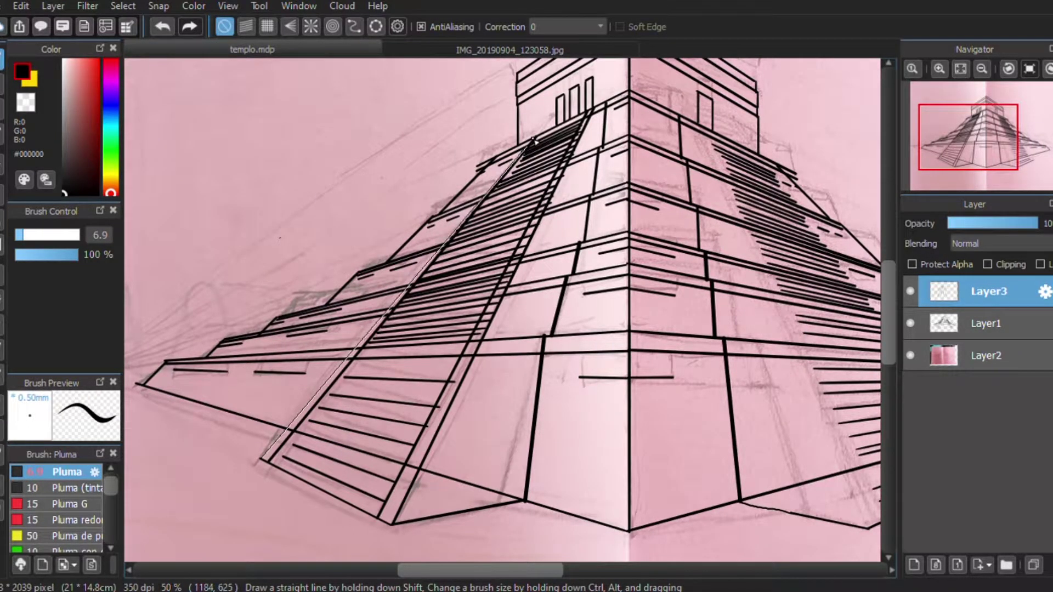
{"action": "left_click", "coordinate": [535, 141], "text": "shift"}
Ink the right staircase's inner and outer edge lines from its bottom corners.
{"action": "left_click_drag", "start_coordinate": [369, 369], "coordinate": [418, 348]}
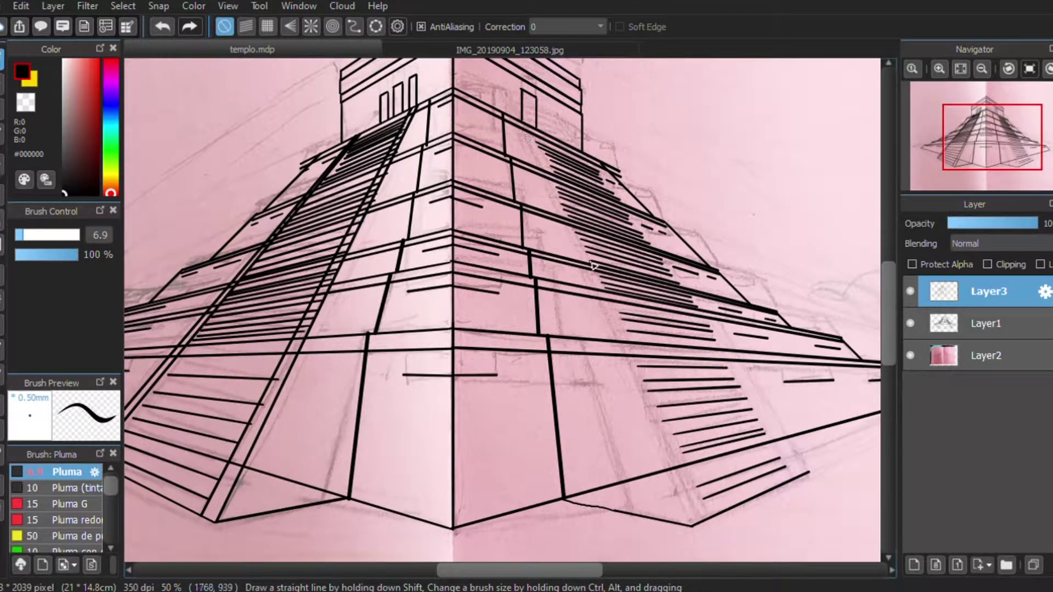
{"action": "left_click", "coordinate": [809, 472]}
{"action": "left_click", "coordinate": [581, 150], "text": "shift"}
{"action": "left_click", "coordinate": [789, 476], "text": "shift"}
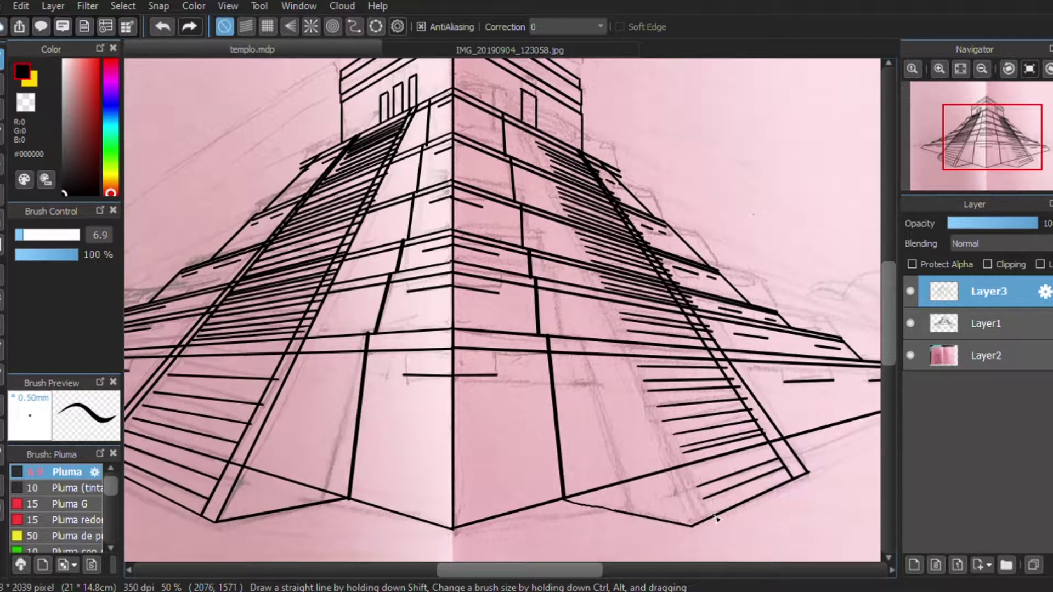
{"action": "left_click", "coordinate": [691, 526]}
{"action": "left_click", "coordinate": [517, 121], "text": "shift"}
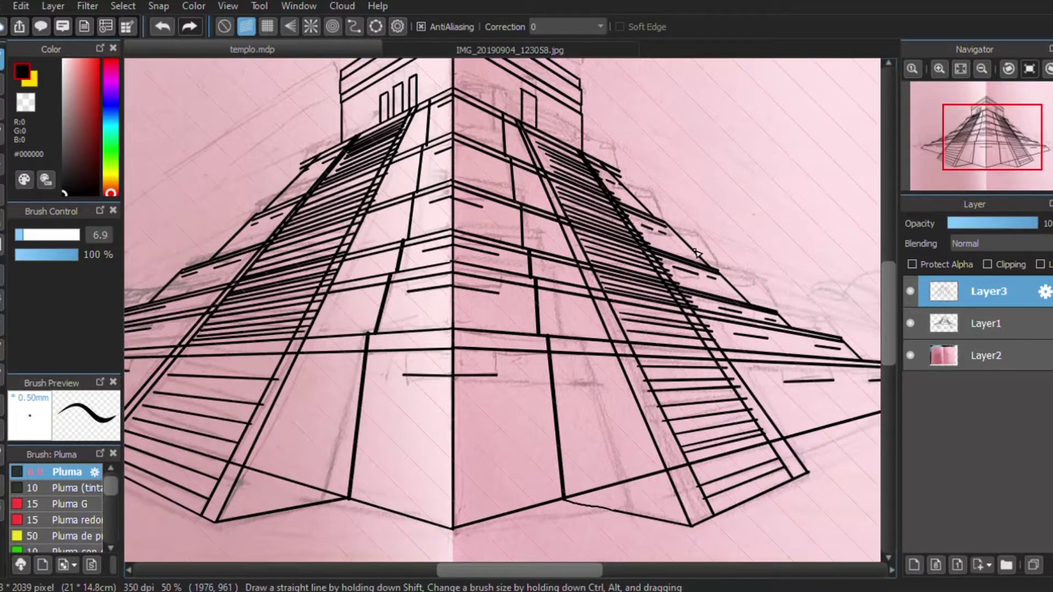
Add short ledge strokes and a small window outline on the left-face terraces.
{"action": "scroll", "coordinate": [441, 399], "scroll_direction": "up", "scroll_amount": 2}
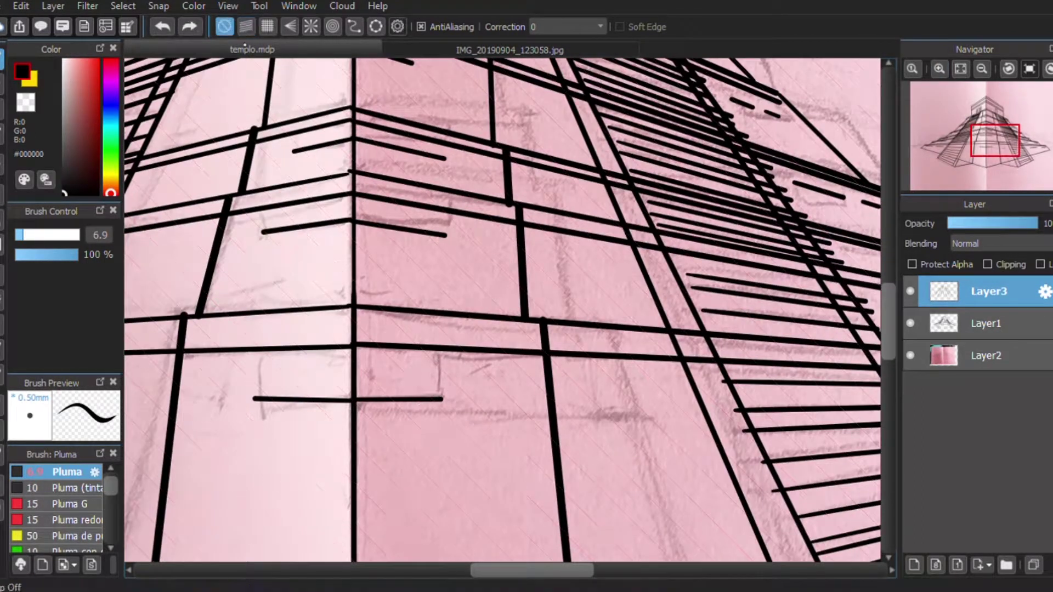
{"action": "scroll", "coordinate": [679, 377], "scroll_direction": "right", "scroll_amount": 5}
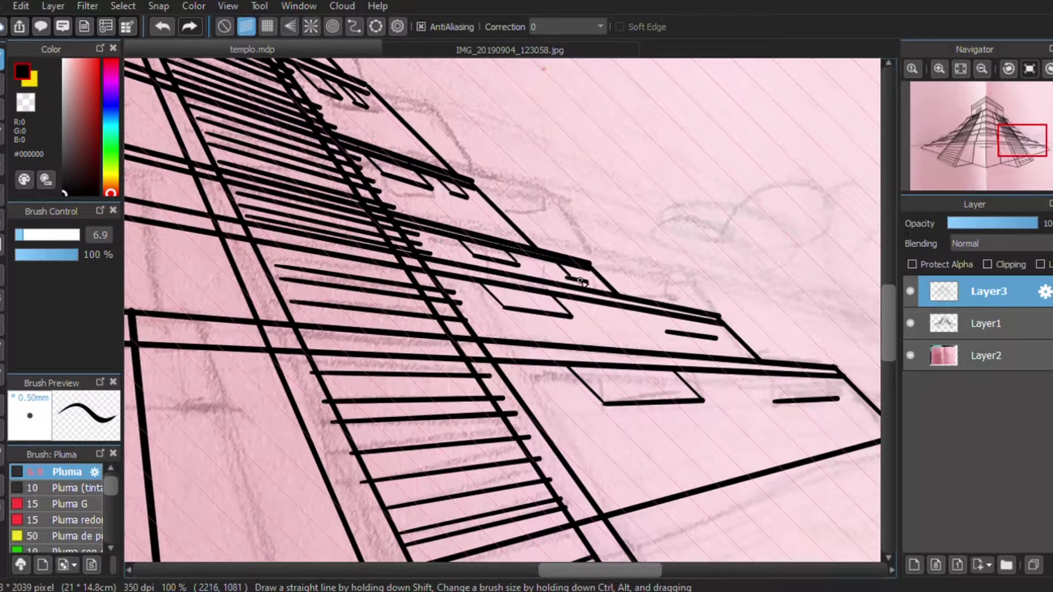
{"action": "left_click_drag", "start_coordinate": [555, 264], "coordinate": [573, 278]}
{"action": "left_click_drag", "start_coordinate": [714, 337], "coordinate": [707, 323]}
{"action": "mouse_move", "coordinate": [303, 379]}
{"action": "left_mouse_down"}
{"action": "mouse_move", "coordinate": [639, 329]}
{"action": "mouse_move", "coordinate": [759, 378]}
{"action": "left_mouse_up"}
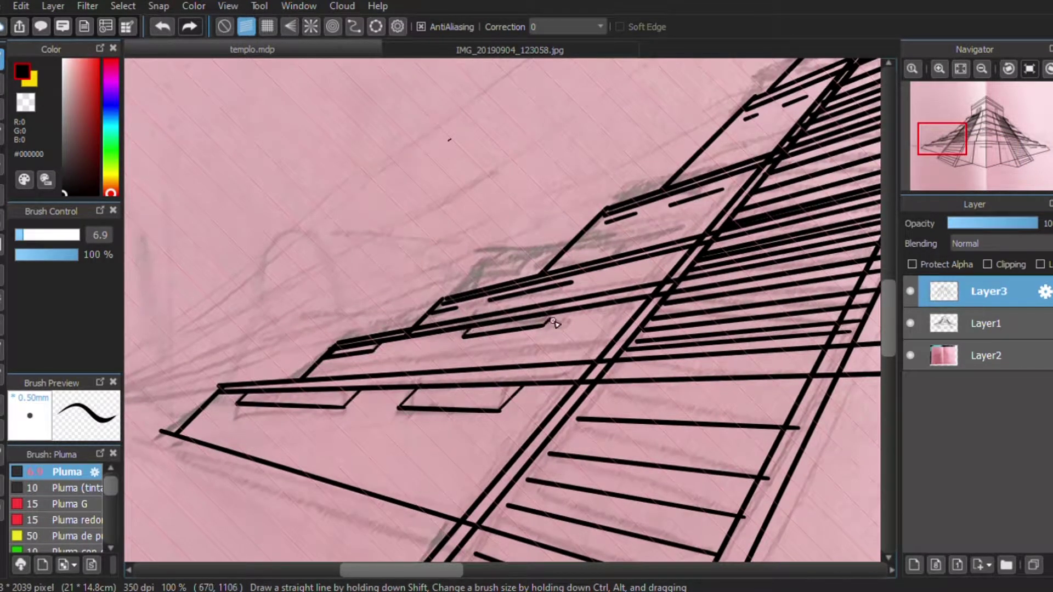
{"action": "mouse_move", "coordinate": [571, 283]}
{"action": "left_mouse_down"}
{"action": "mouse_move", "coordinate": [442, 376]}
{"action": "mouse_move", "coordinate": [379, 385]}
{"action": "left_mouse_up"}
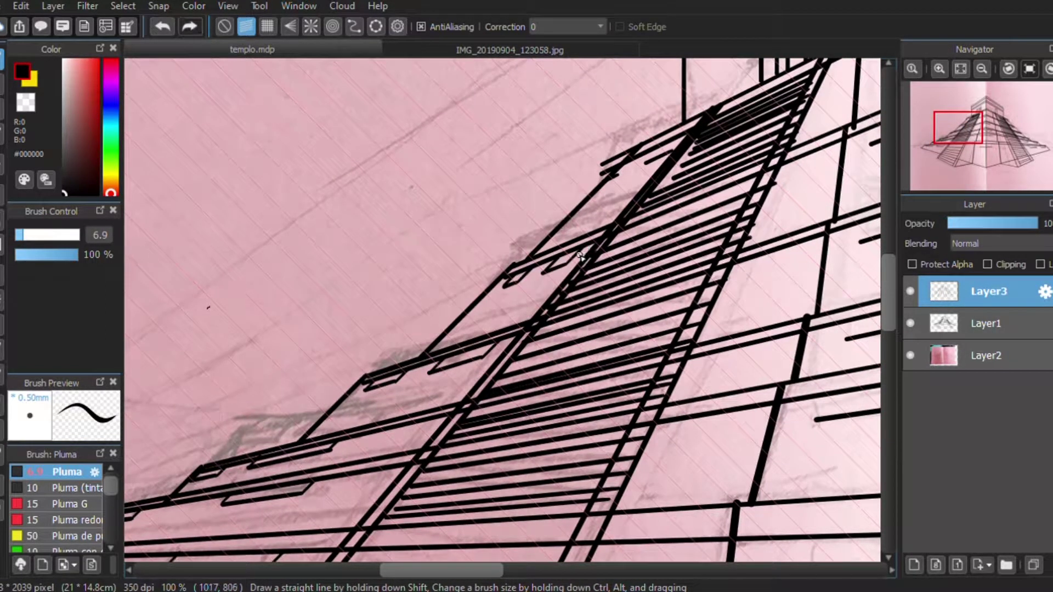
{"action": "left_click_drag", "start_coordinate": [680, 147], "coordinate": [223, 287]}
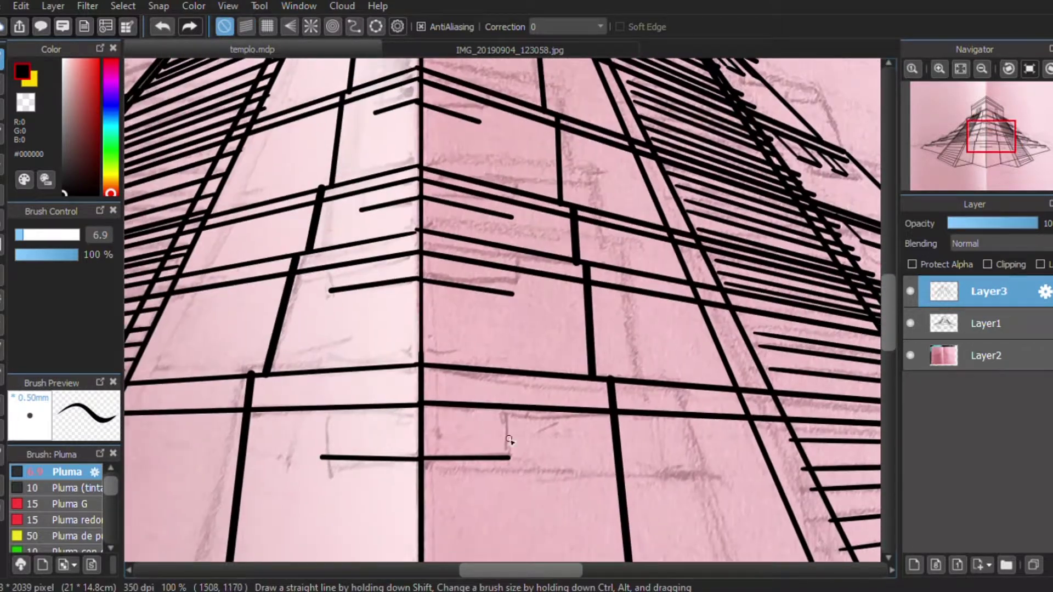
With grid snap on, draw five short vertical edges on the pyramid's tiers.
{"action": "left_click", "coordinate": [268, 26]}
{"action": "left_click_drag", "start_coordinate": [509, 457], "coordinate": [507, 410]}
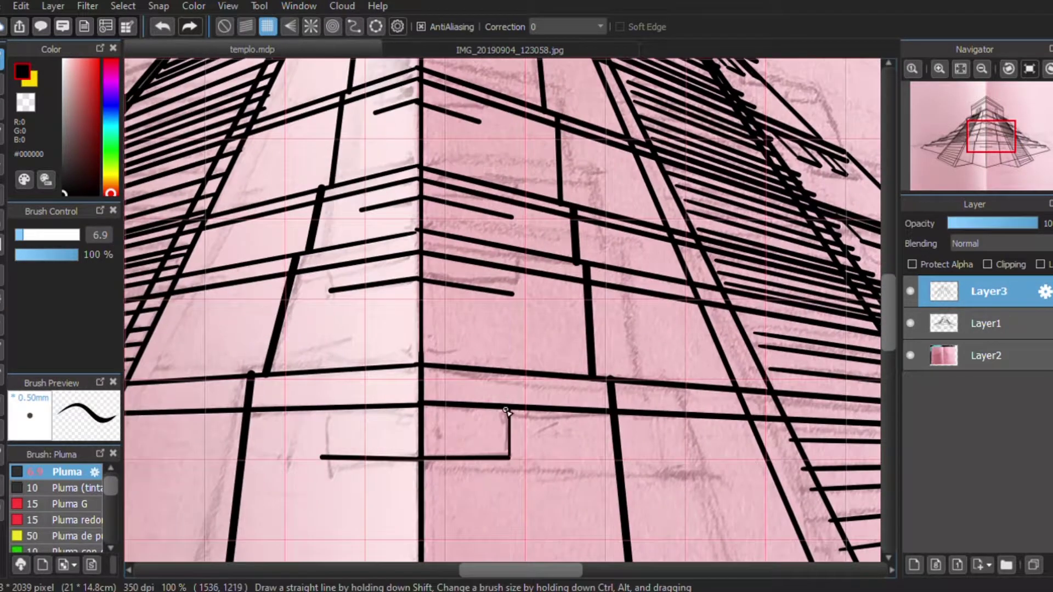
{"action": "left_click_drag", "start_coordinate": [329, 289], "coordinate": [329, 270]}
{"action": "left_click_drag", "start_coordinate": [512, 294], "coordinate": [512, 272]}
{"action": "left_click_drag", "start_coordinate": [360, 210], "coordinate": [360, 192]}
{"action": "left_click_drag", "start_coordinate": [373, 113], "coordinate": [375, 98]}
{"action": "scroll", "coordinate": [513, 205], "scroll_direction": "up", "scroll_amount": 1}
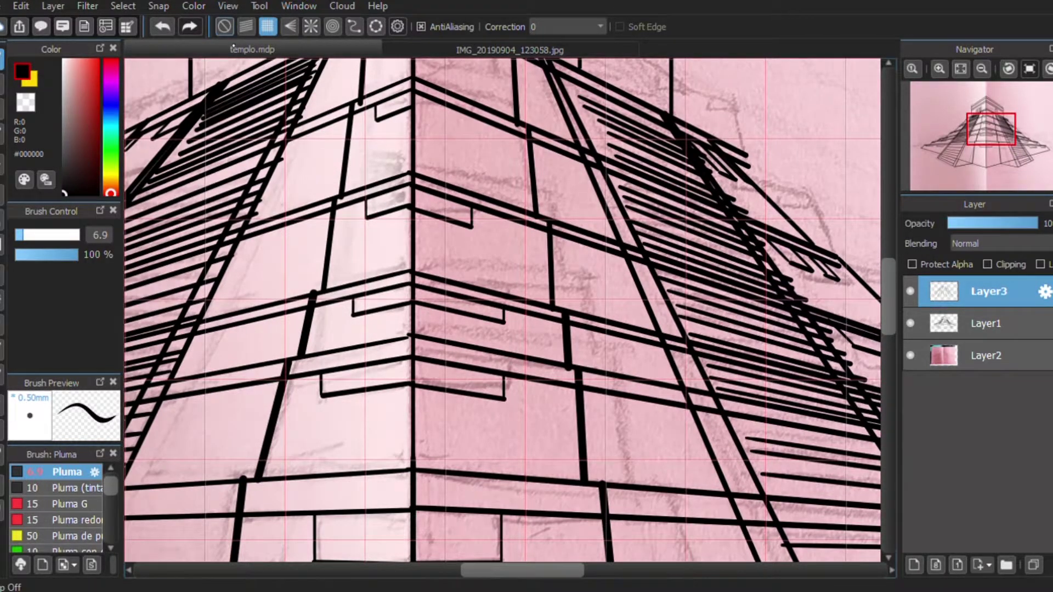
Turn snapping off, bring the temple top into view, and rename Layer3 to 'vertical'.
{"action": "left_click", "coordinate": [224, 26]}
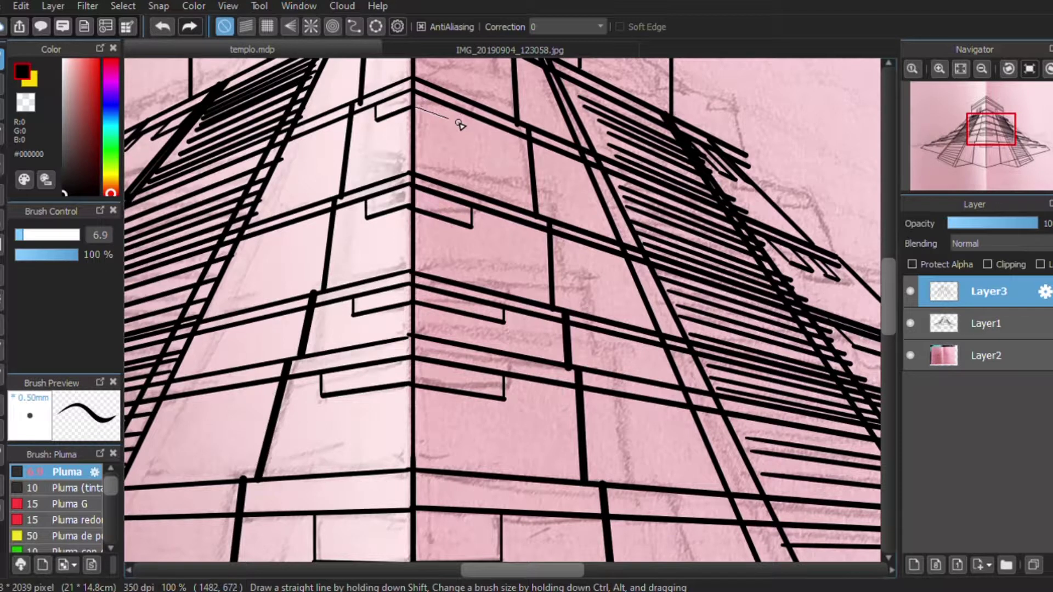
{"action": "key", "text": "ctrl+Down"}
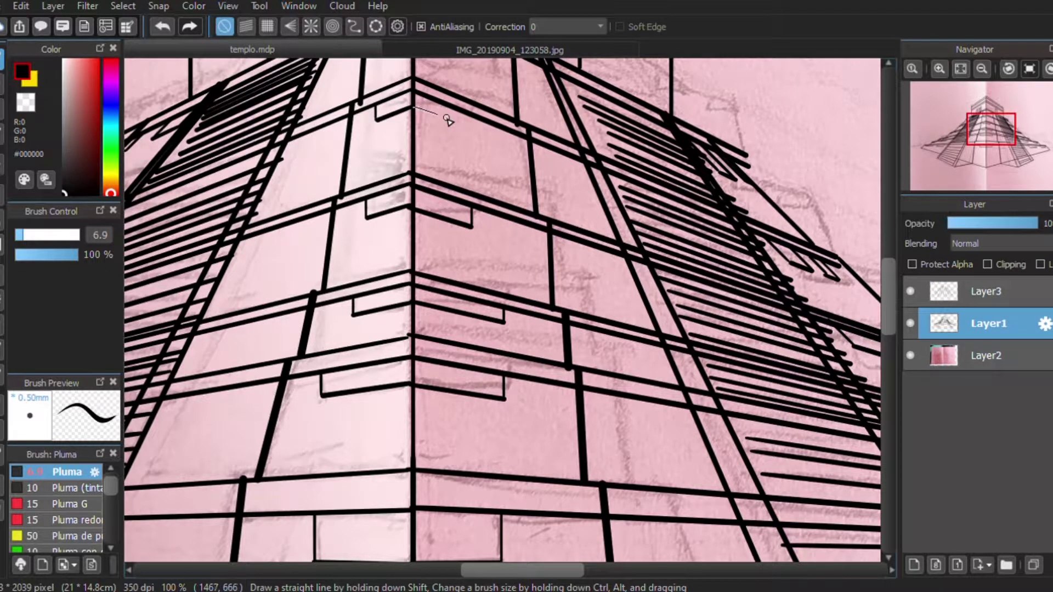
{"action": "left_click_drag", "start_coordinate": [448, 128], "coordinate": [456, 130]}
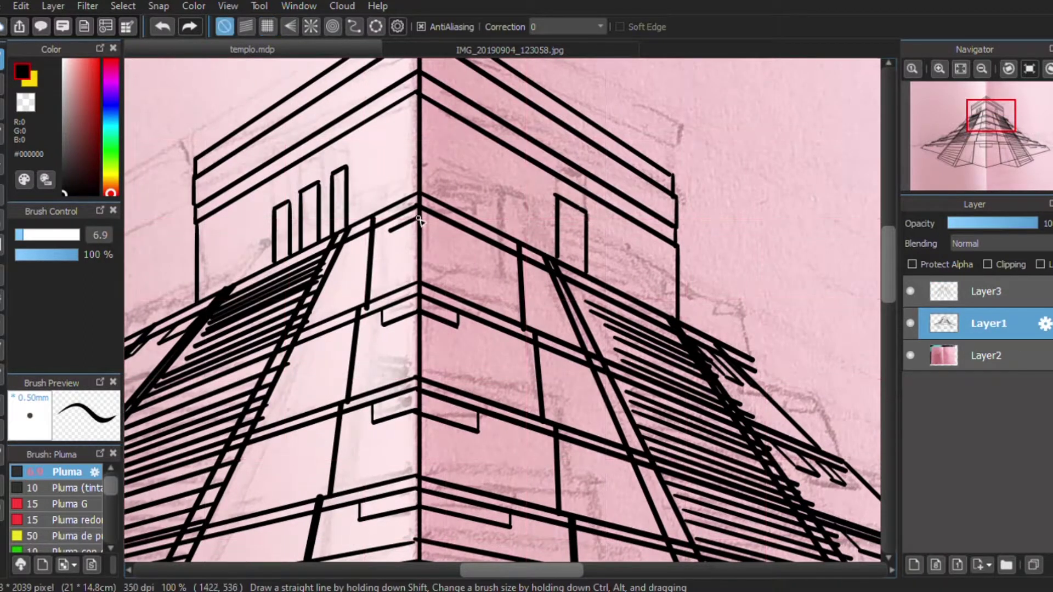
{"action": "left_click_drag", "start_coordinate": [451, 236], "coordinate": [453, 237]}
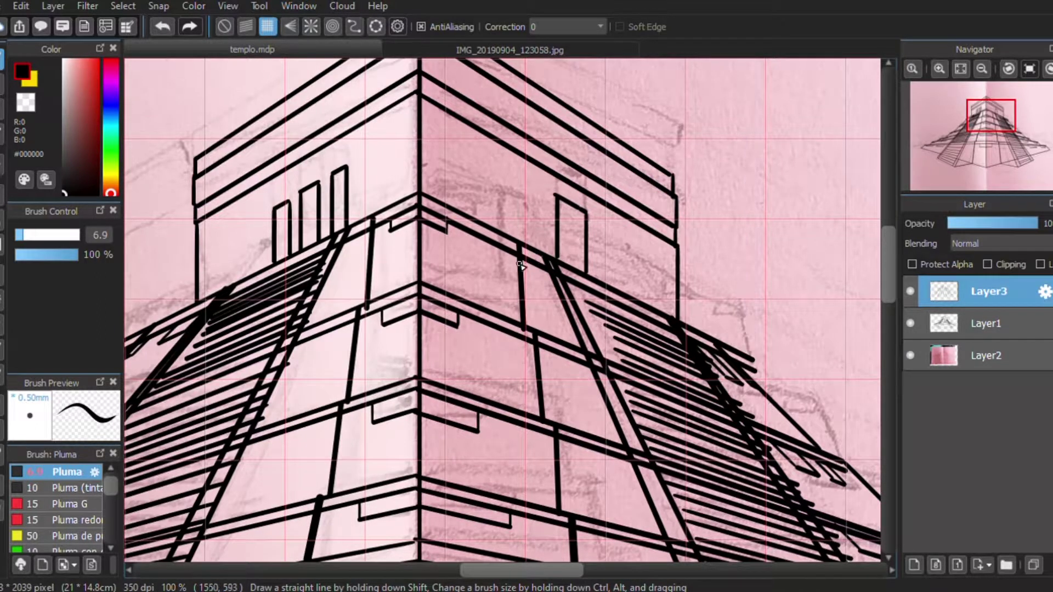
{"action": "left_click", "coordinate": [1000, 332]}
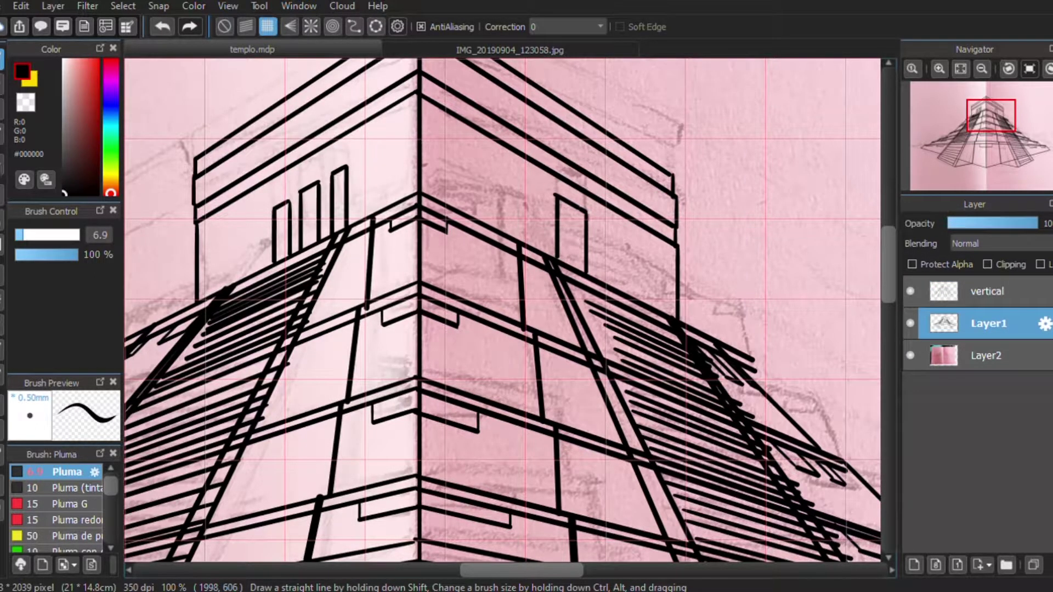
{"action": "type", "text": "horizontal"}
Rename Layer1 to 'horizontal' and hide the pink sketch layer.
{"action": "left_click", "coordinate": [911, 356]}
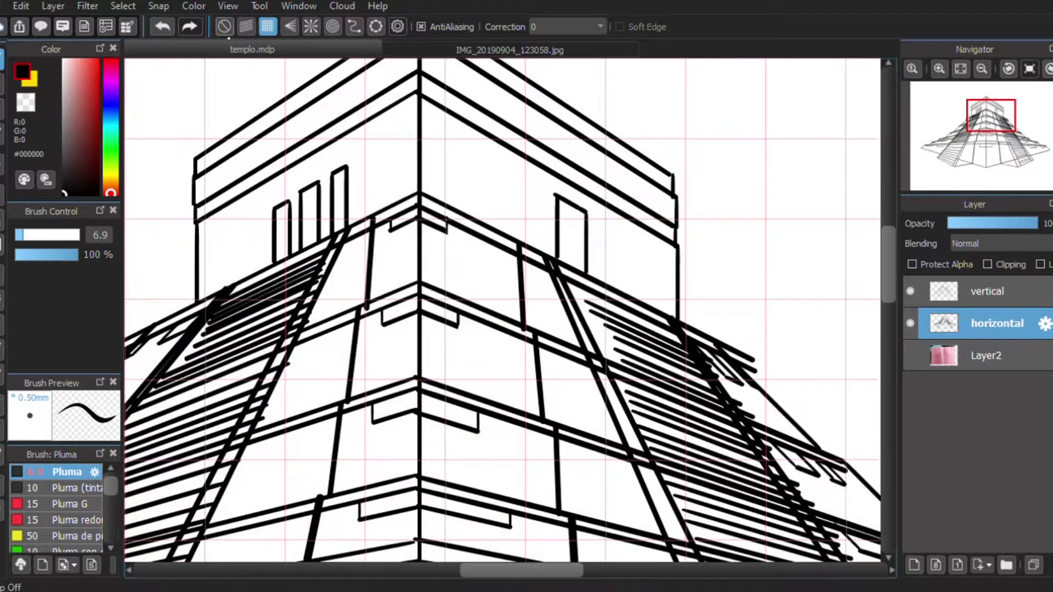
{"action": "left_click", "coordinate": [223, 26]}
{"action": "left_click_drag", "start_coordinate": [490, 203], "coordinate": [441, 307]}
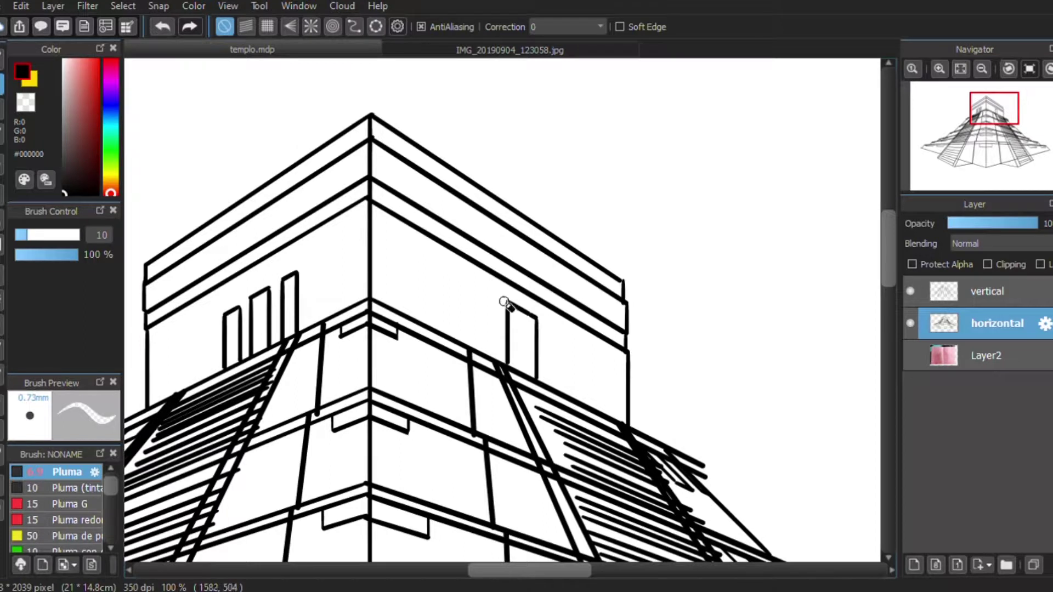
{"action": "left_click_drag", "start_coordinate": [578, 327], "coordinate": [536, 212]}
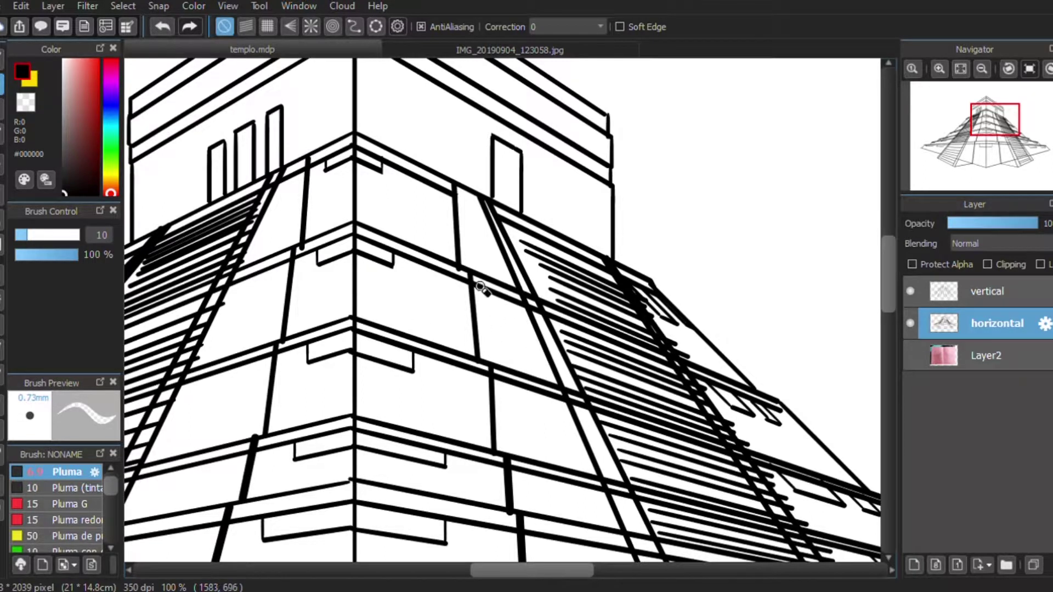
Undo a stray stroke and erase overshooting line stubs around the stair diagonal.
{"action": "key", "text": "ctrl+z"}
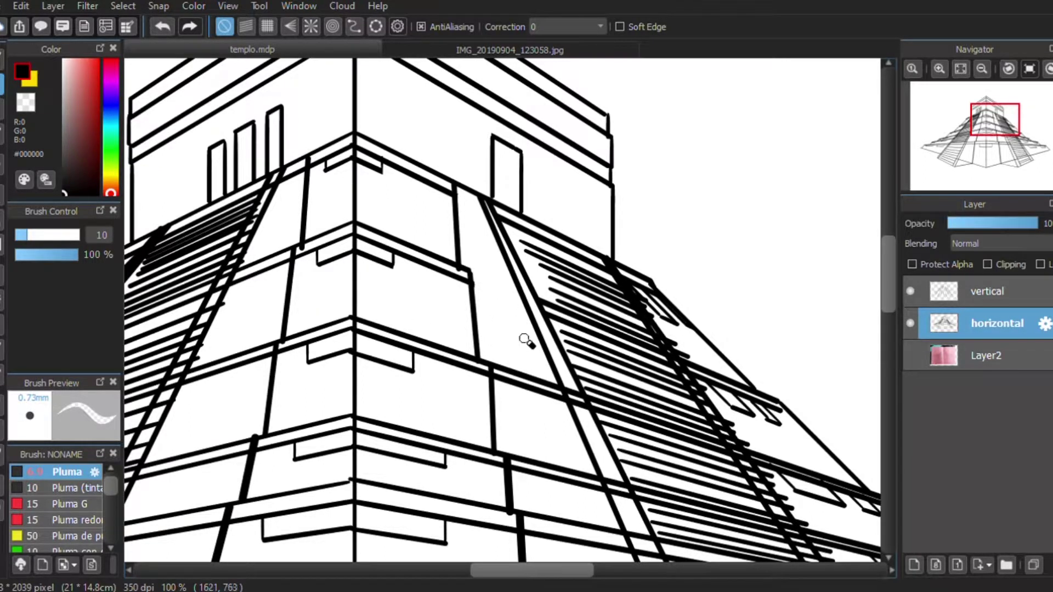
{"action": "left_click_drag", "start_coordinate": [498, 382], "coordinate": [586, 417]}
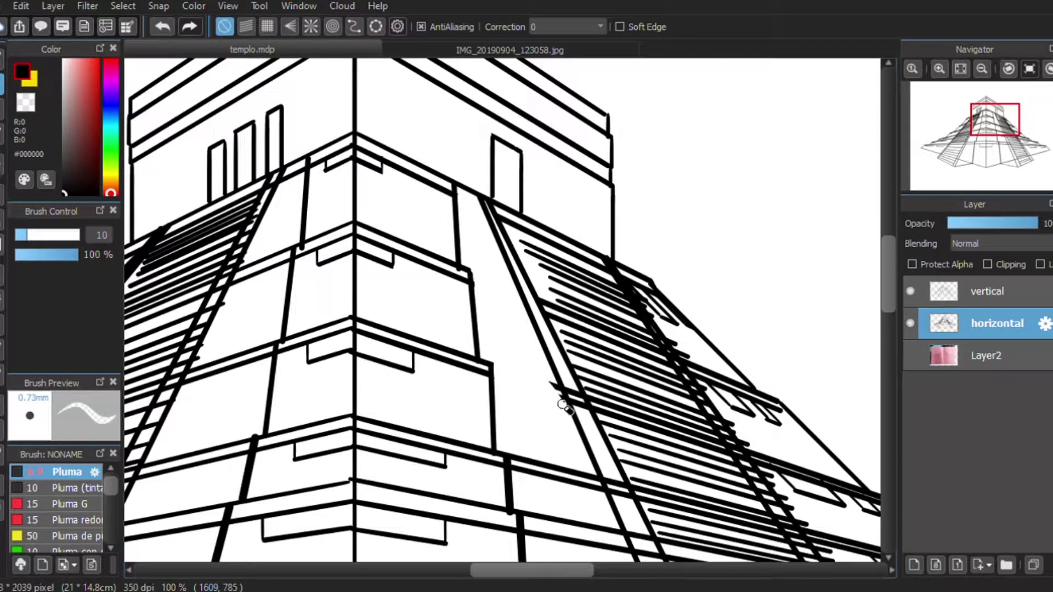
{"action": "left_click_drag", "start_coordinate": [476, 371], "coordinate": [430, 294]}
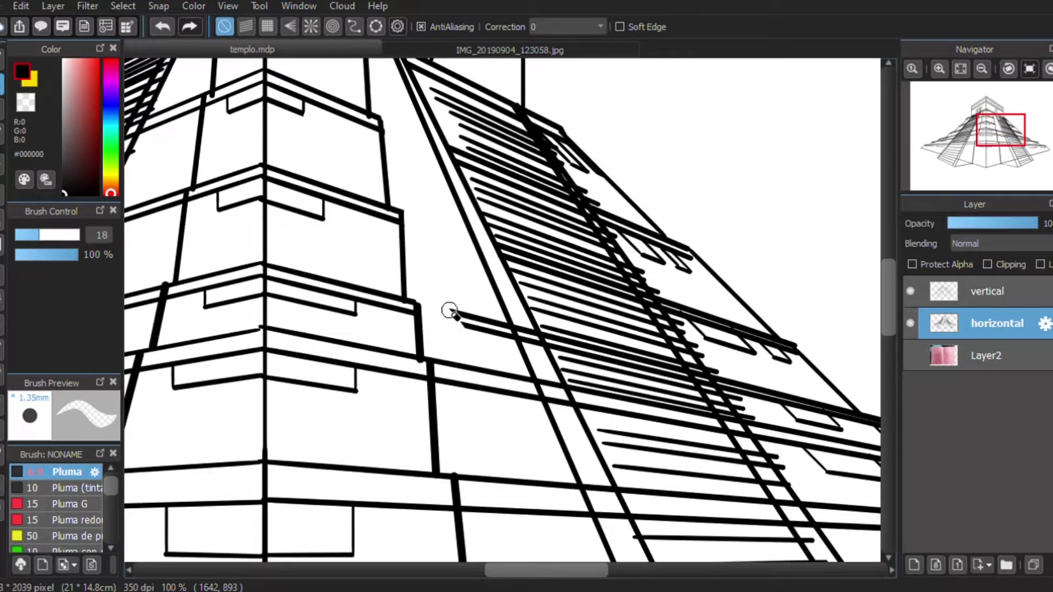
{"action": "mouse_move", "coordinate": [433, 368]}
{"action": "left_mouse_down"}
{"action": "mouse_move", "coordinate": [446, 357]}
{"action": "mouse_move", "coordinate": [571, 407]}
{"action": "left_mouse_up"}
{"action": "mouse_move", "coordinate": [384, 448]}
{"action": "left_mouse_down"}
{"action": "mouse_move", "coordinate": [404, 275]}
{"action": "mouse_move", "coordinate": [537, 325]}
{"action": "mouse_move", "coordinate": [558, 308]}
{"action": "left_mouse_up"}
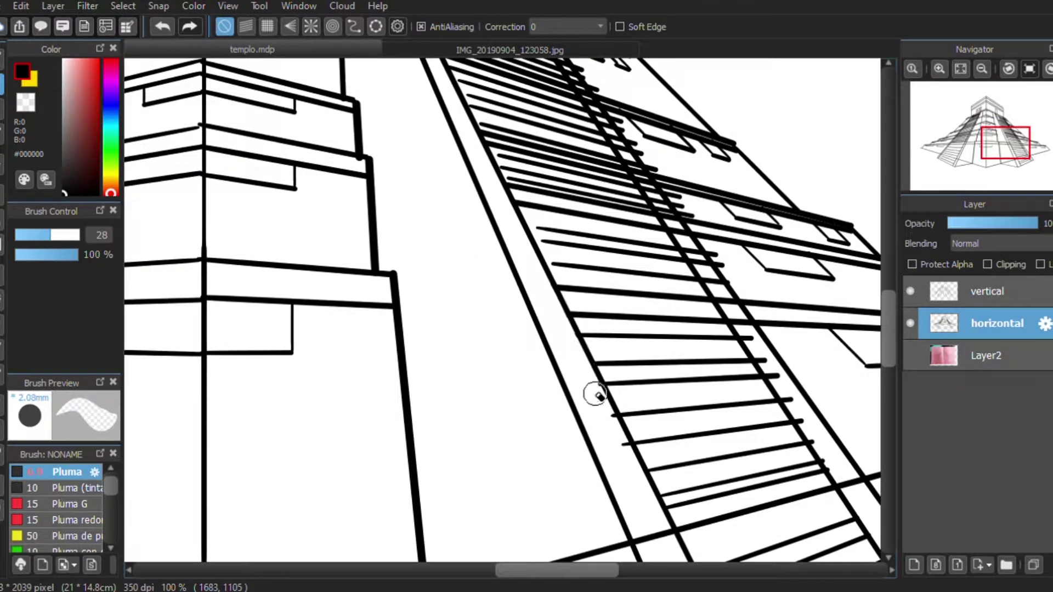
{"action": "left_click_drag", "start_coordinate": [468, 416], "coordinate": [436, 249]}
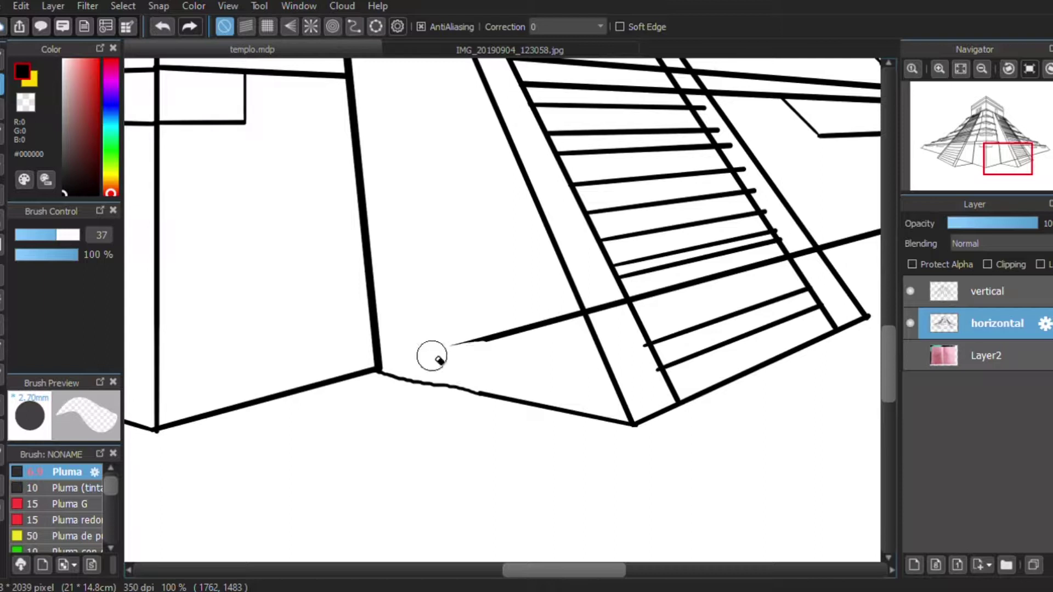
{"action": "key", "text": "e"}
{"action": "key", "text": "e"}
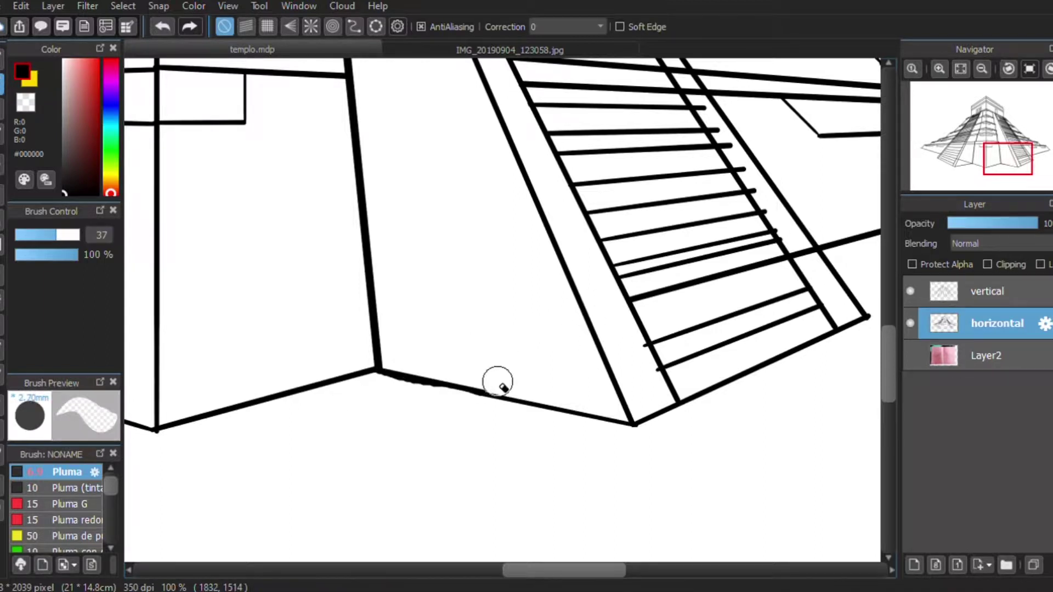
Erase stray marks along the lower edge and stair line stubs past the diagonal.
{"action": "mouse_move", "coordinate": [400, 385]}
{"action": "left_mouse_down"}
{"action": "mouse_move", "coordinate": [435, 412]}
{"action": "mouse_move", "coordinate": [376, 387]}
{"action": "mouse_move", "coordinate": [482, 396]}
{"action": "left_mouse_up"}
{"action": "left_click_drag", "start_coordinate": [647, 343], "coordinate": [639, 380]}
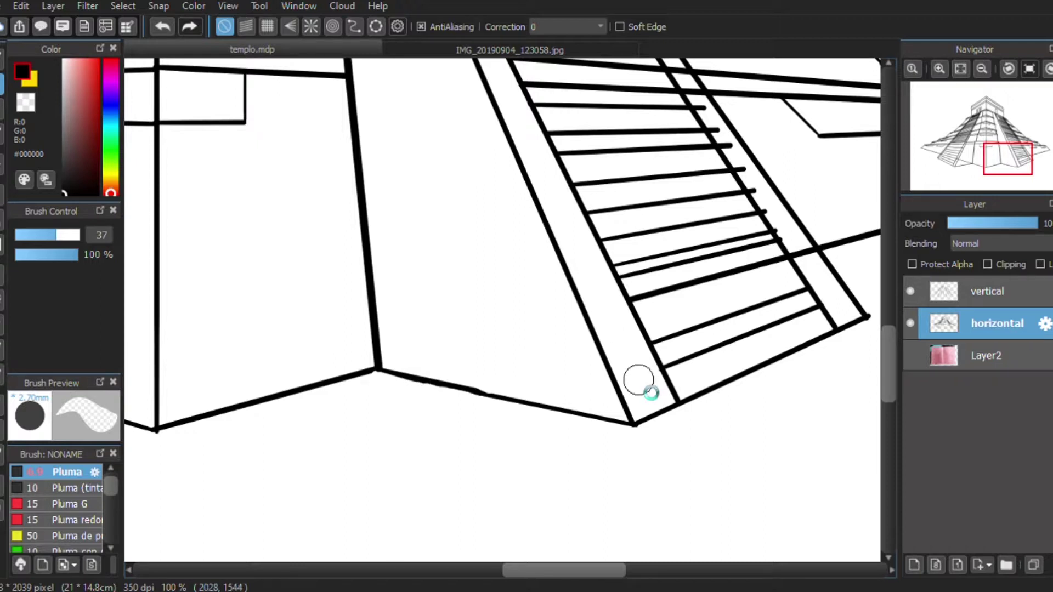
{"action": "scroll", "coordinate": [614, 375], "scroll_direction": "up", "scroll_amount": 3}
{"action": "scroll", "coordinate": [549, 368], "scroll_direction": "right", "scroll_amount": 5}
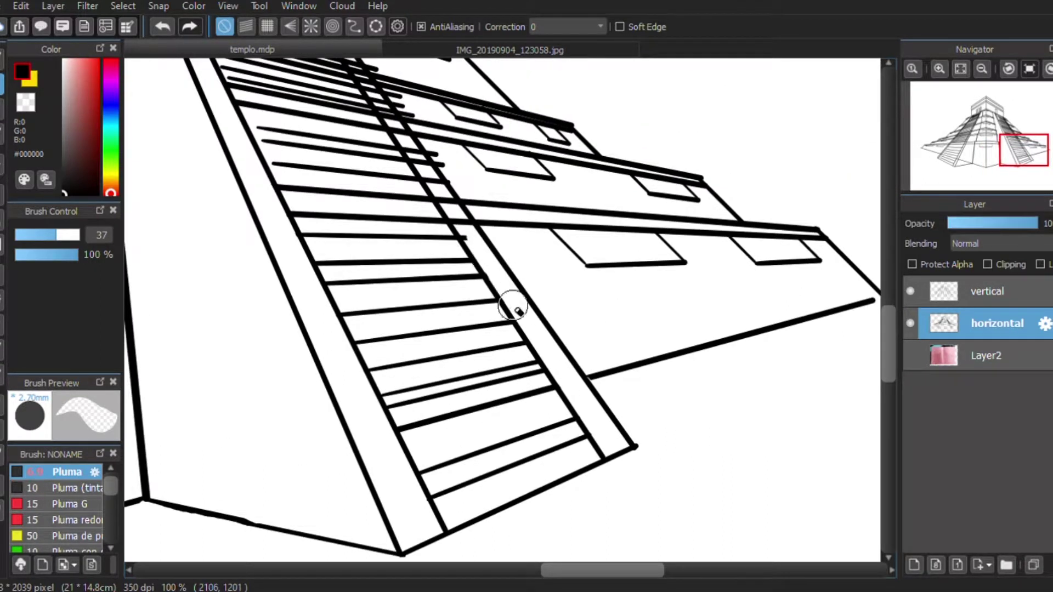
{"action": "scroll", "coordinate": [458, 207], "scroll_direction": "up", "scroll_amount": 5}
{"action": "scroll", "coordinate": [459, 207], "scroll_direction": "left", "scroll_amount": 4}
{"action": "left_click_drag", "start_coordinate": [645, 436], "coordinate": [614, 351]}
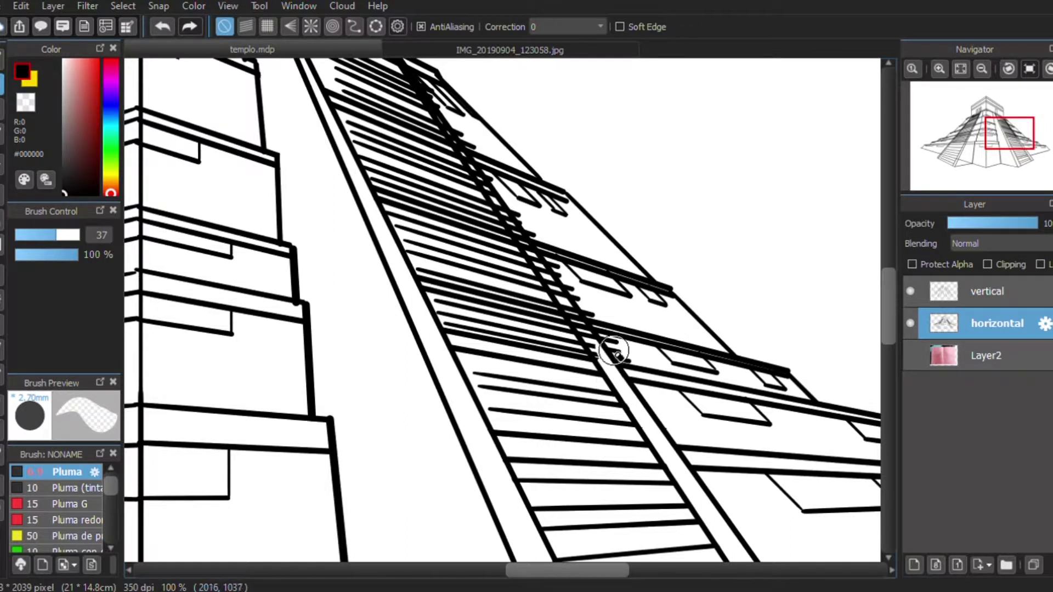
Erase stair stubs crossing the diagonal beam with a smaller eraser.
{"action": "scroll", "coordinate": [615, 351], "scroll_direction": "up", "scroll_amount": 1}
{"action": "key", "text": "["}
{"action": "mouse_move", "coordinate": [678, 365]}
{"action": "left_mouse_down"}
{"action": "mouse_move", "coordinate": [615, 349]}
{"action": "mouse_move", "coordinate": [635, 305]}
{"action": "mouse_move", "coordinate": [564, 236]}
{"action": "left_mouse_up"}
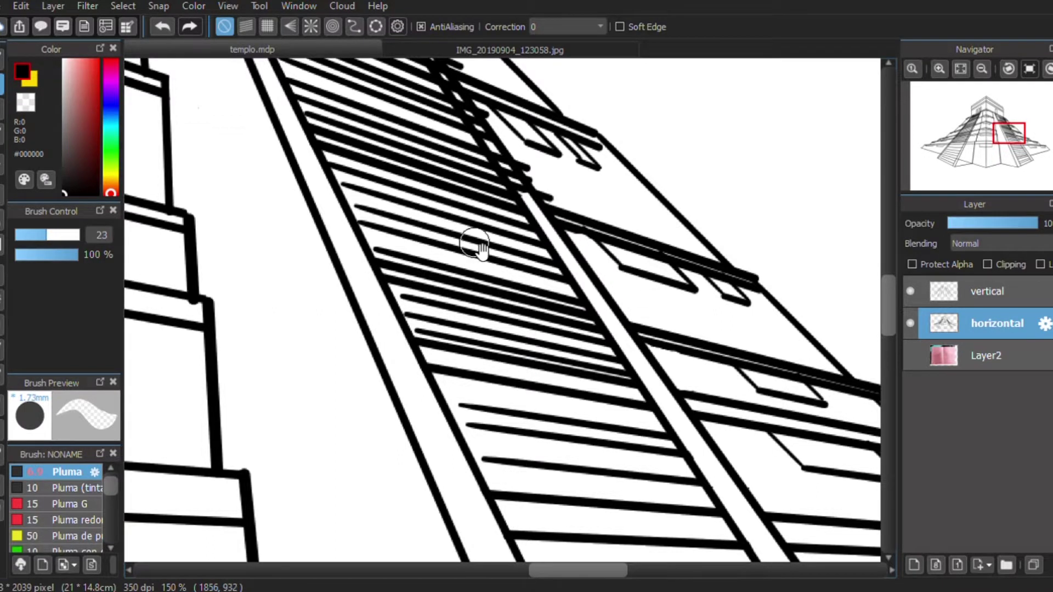
{"action": "left_click_drag", "start_coordinate": [475, 245], "coordinate": [536, 329]}
{"action": "key", "text": "bracketleft"}
{"action": "mouse_move", "coordinate": [606, 305]}
{"action": "left_mouse_down"}
{"action": "mouse_move", "coordinate": [614, 357]}
{"action": "mouse_move", "coordinate": [530, 235]}
{"action": "mouse_move", "coordinate": [527, 287]}
{"action": "mouse_move", "coordinate": [570, 324]}
{"action": "left_mouse_up"}
{"action": "left_click_drag", "start_coordinate": [510, 260], "coordinate": [517, 247]}
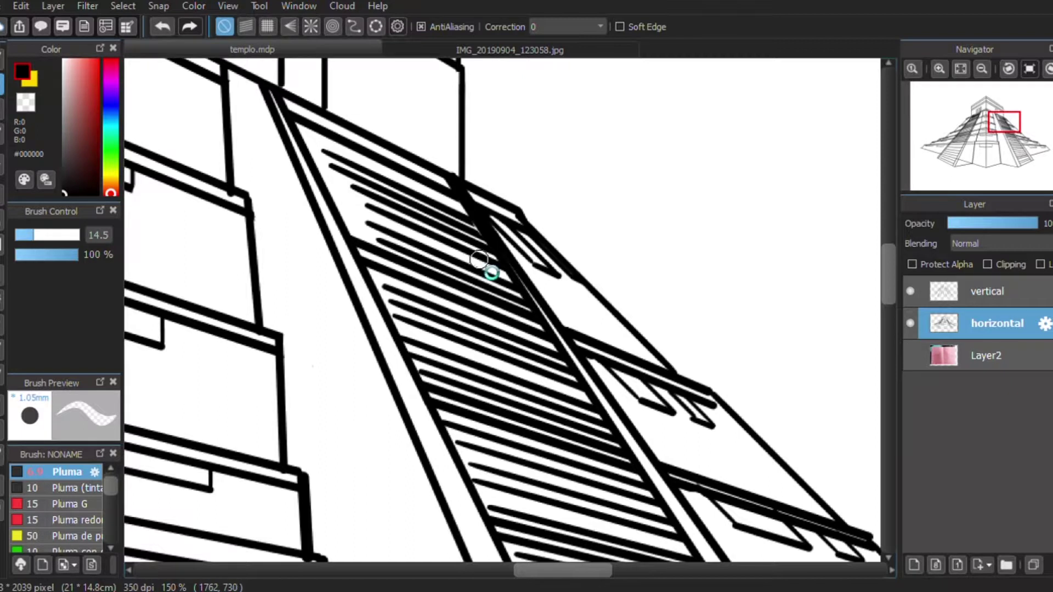
Erase ledge segments beside the left stairs' diagonal, enlarging the eraser.
{"action": "left_click_drag", "start_coordinate": [856, 548], "coordinate": [542, 314]}
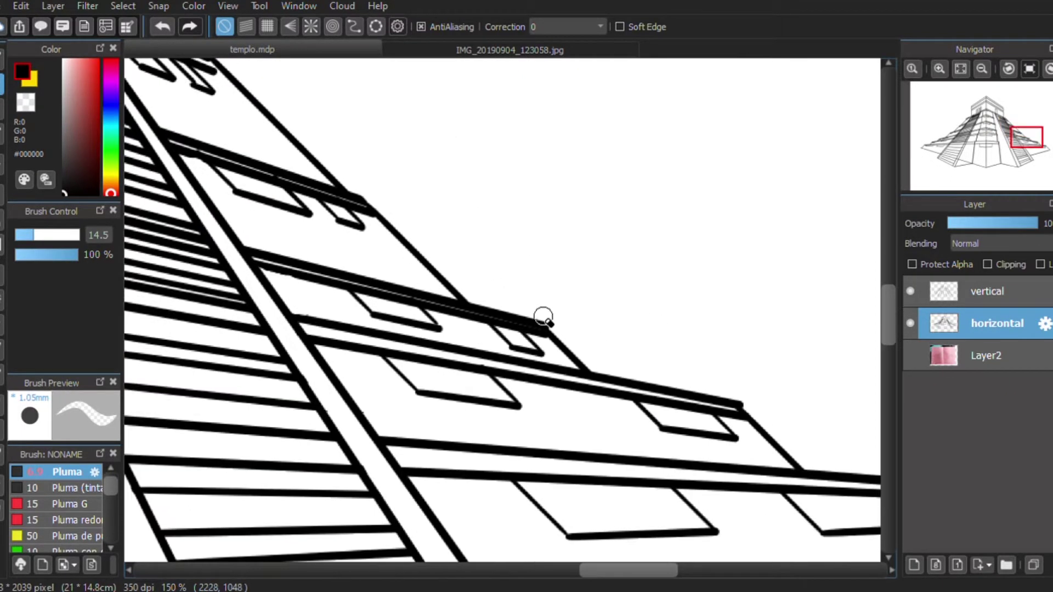
{"action": "left_click_drag", "start_coordinate": [742, 400], "coordinate": [604, 357]}
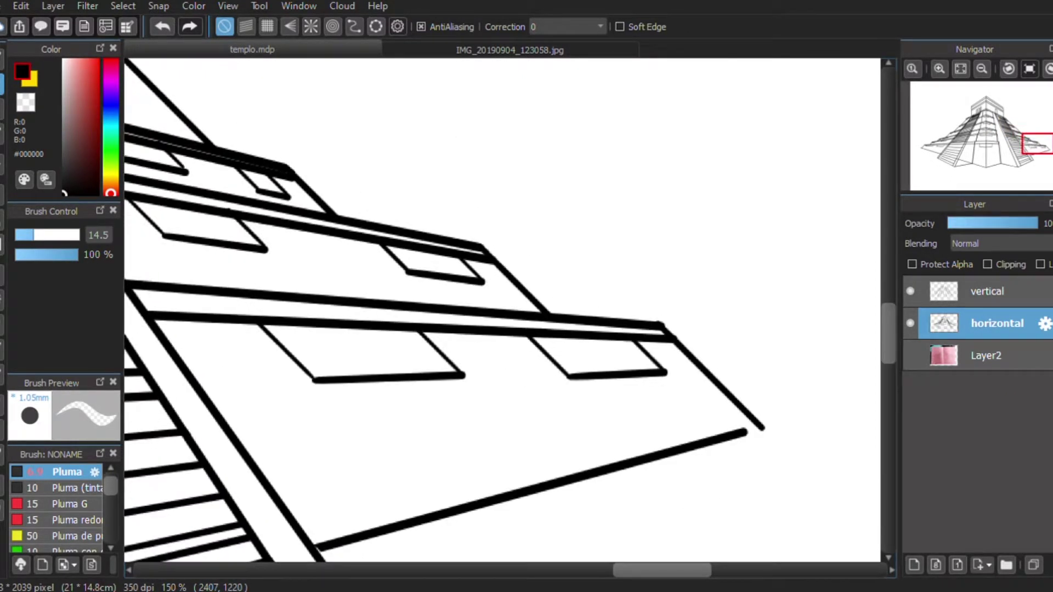
{"action": "mouse_move", "coordinate": [323, 282]}
{"action": "left_mouse_down"}
{"action": "mouse_move", "coordinate": [432, 345]}
{"action": "mouse_move", "coordinate": [505, 303]}
{"action": "mouse_move", "coordinate": [576, 429]}
{"action": "left_mouse_up"}
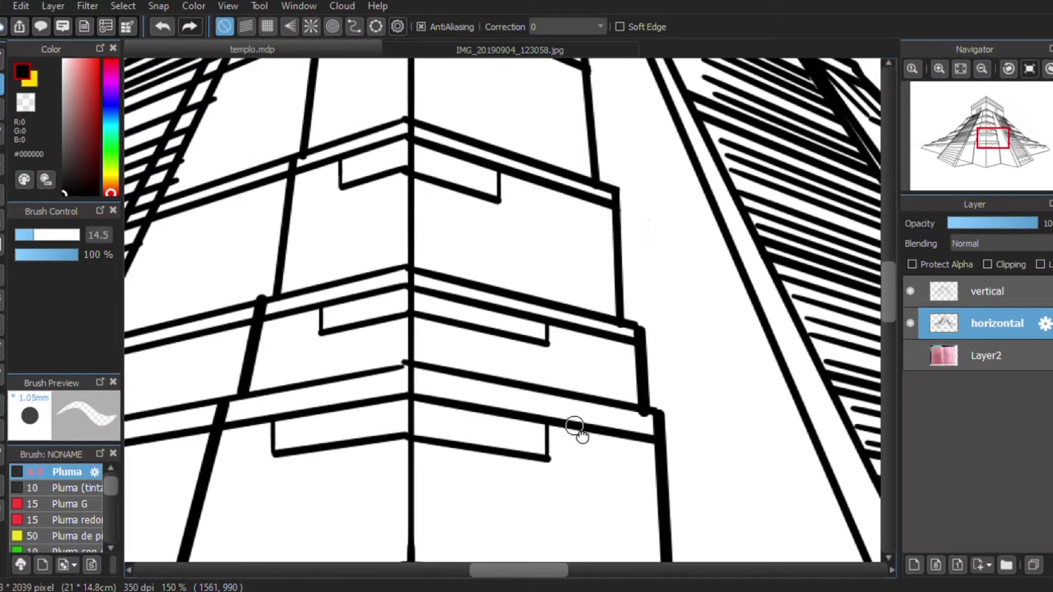
{"action": "left_click_drag", "start_coordinate": [363, 389], "coordinate": [400, 371]}
{"action": "mouse_move", "coordinate": [441, 334]}
{"action": "left_mouse_down"}
{"action": "mouse_move", "coordinate": [393, 486]}
{"action": "mouse_move", "coordinate": [470, 482]}
{"action": "mouse_move", "coordinate": [348, 416]}
{"action": "mouse_move", "coordinate": [378, 244]}
{"action": "left_mouse_up"}
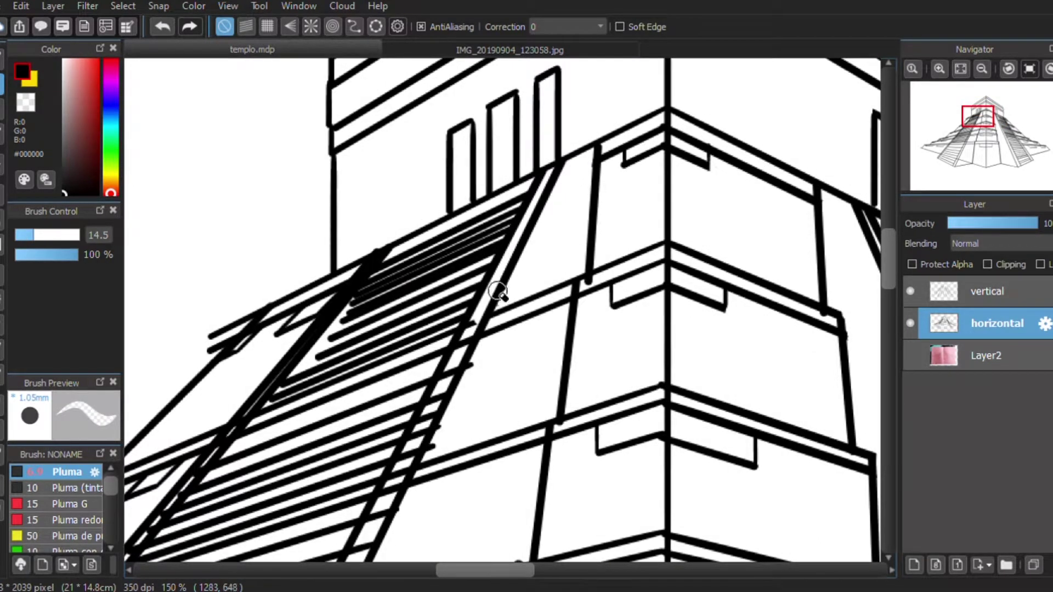
{"action": "mouse_move", "coordinate": [513, 305]}
{"action": "left_mouse_down"}
{"action": "mouse_move", "coordinate": [547, 301]}
{"action": "mouse_move", "coordinate": [446, 364]}
{"action": "mouse_move", "coordinate": [428, 447]}
{"action": "mouse_move", "coordinate": [481, 477]}
{"action": "mouse_move", "coordinate": [538, 430]}
{"action": "left_mouse_up"}
{"action": "mouse_move", "coordinate": [345, 438]}
{"action": "left_mouse_down"}
{"action": "mouse_move", "coordinate": [416, 355]}
{"action": "mouse_move", "coordinate": [514, 174]}
{"action": "left_mouse_up"}
{"action": "key", "text": "bracketright"}
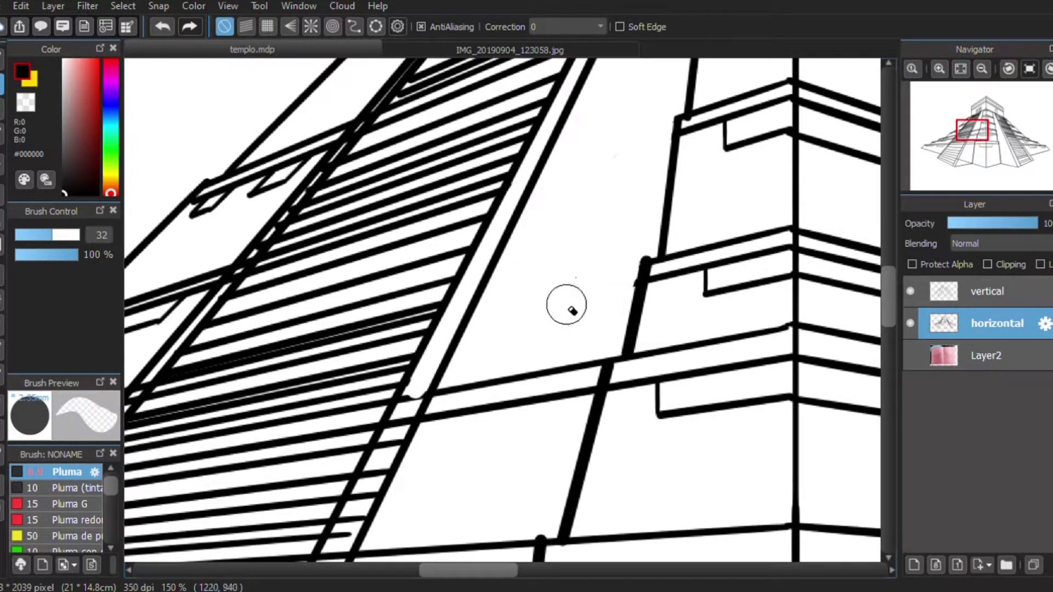
{"action": "mouse_move", "coordinate": [392, 428]}
{"action": "left_mouse_down"}
{"action": "mouse_move", "coordinate": [463, 369]}
{"action": "mouse_move", "coordinate": [555, 404]}
{"action": "mouse_move", "coordinate": [464, 451]}
{"action": "mouse_move", "coordinate": [623, 176]}
{"action": "left_mouse_up"}
{"action": "key", "text": "bracketright"}
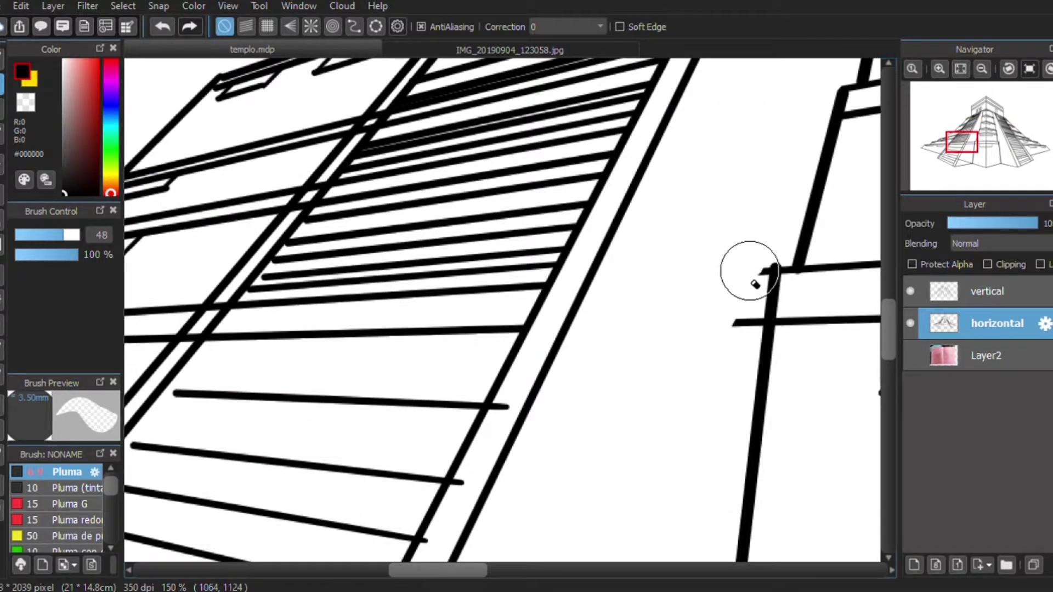
Review the left stairs and upper tiers, shrinking the eraser for finer cleanup.
{"action": "left_click_drag", "start_coordinate": [754, 284], "coordinate": [630, 129]}
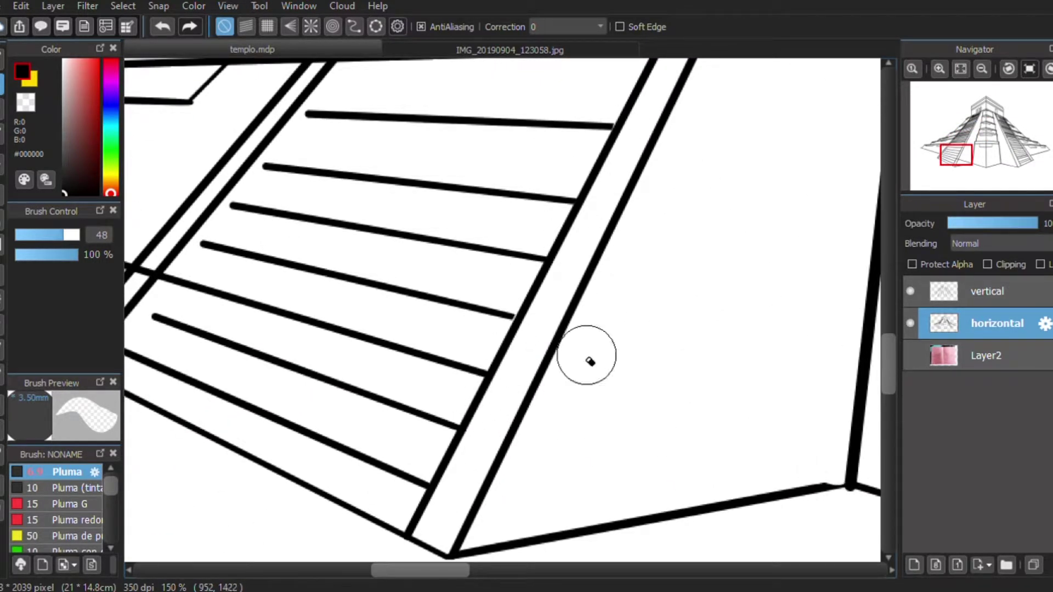
{"action": "left_click_drag", "start_coordinate": [586, 355], "coordinate": [498, 423]}
{"action": "key", "text": "bracketleft"}
{"action": "mouse_move", "coordinate": [617, 305]}
{"action": "left_mouse_down"}
{"action": "mouse_move", "coordinate": [528, 369]}
{"action": "mouse_move", "coordinate": [193, 141]}
{"action": "left_mouse_up"}
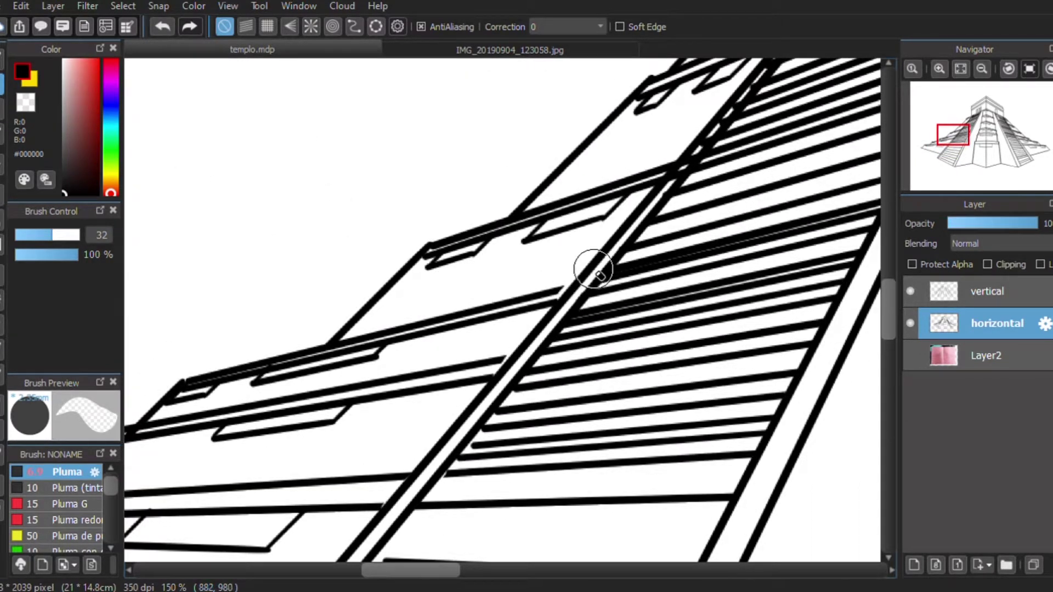
{"action": "left_click_drag", "start_coordinate": [594, 269], "coordinate": [501, 400]}
{"action": "key", "text": "bracketleft"}
{"action": "key", "text": "bracketleft"}
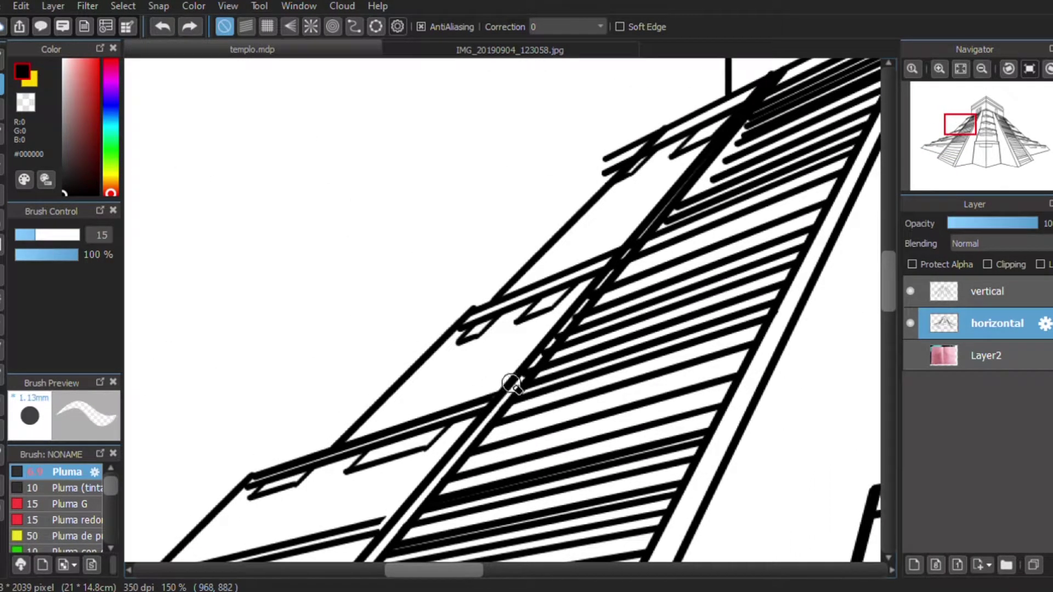
{"action": "left_click_drag", "start_coordinate": [598, 287], "coordinate": [463, 441]}
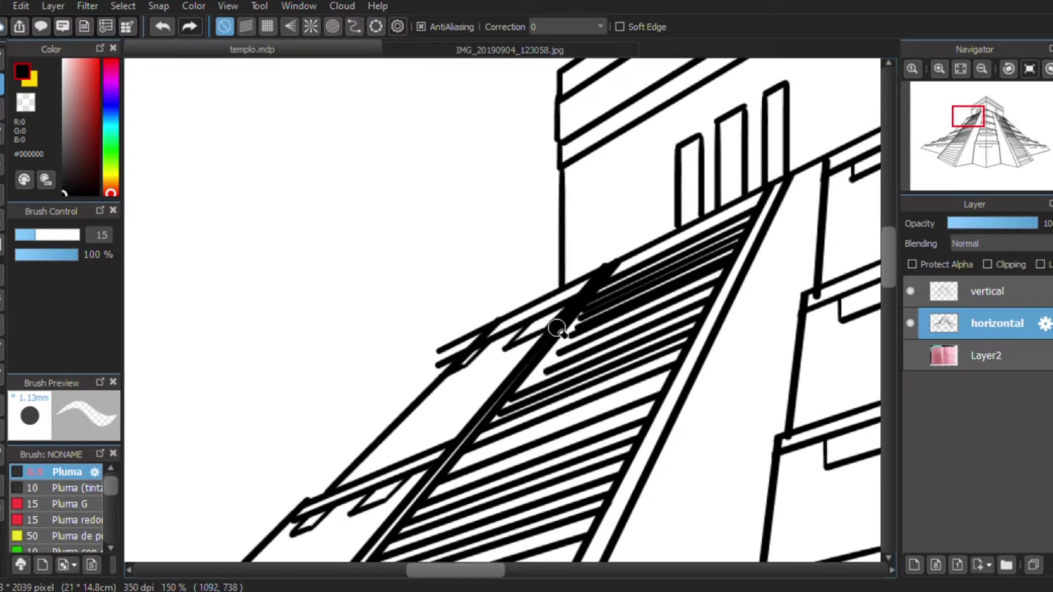
{"action": "mouse_move", "coordinate": [423, 353]}
{"action": "left_mouse_down"}
{"action": "mouse_move", "coordinate": [421, 456]}
{"action": "mouse_move", "coordinate": [526, 287]}
{"action": "mouse_move", "coordinate": [444, 287]}
{"action": "mouse_move", "coordinate": [553, 317]}
{"action": "mouse_move", "coordinate": [439, 245]}
{"action": "mouse_move", "coordinate": [383, 353]}
{"action": "mouse_move", "coordinate": [298, 322]}
{"action": "mouse_move", "coordinate": [352, 331]}
{"action": "mouse_move", "coordinate": [372, 278]}
{"action": "left_mouse_up"}
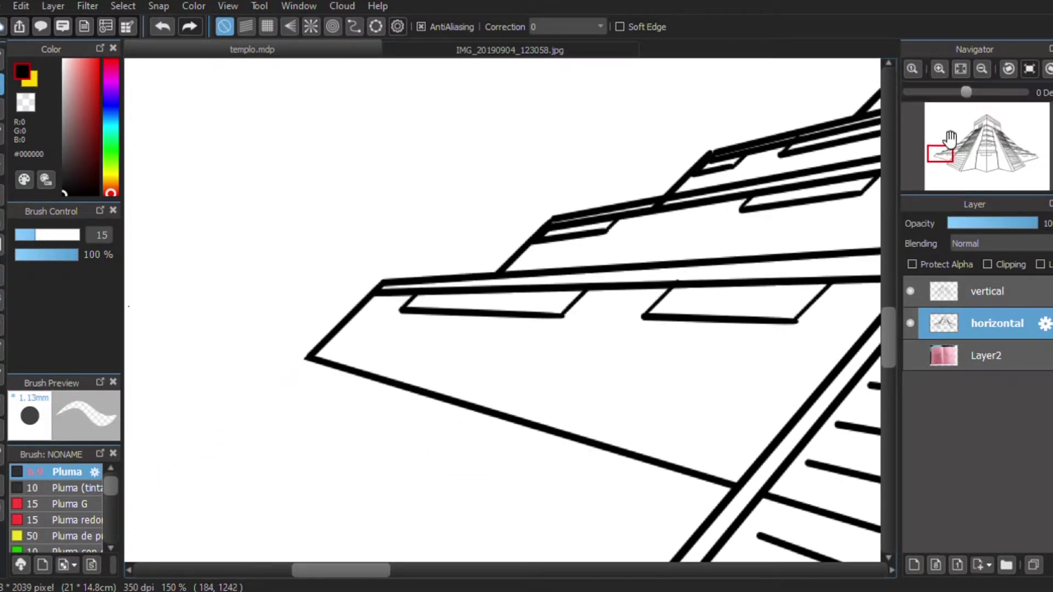
Reduce the pen size to 4.5 and move along the lower left stairway.
{"action": "left_click", "coordinate": [960, 68]}
{"action": "left_click", "coordinate": [1008, 69]}
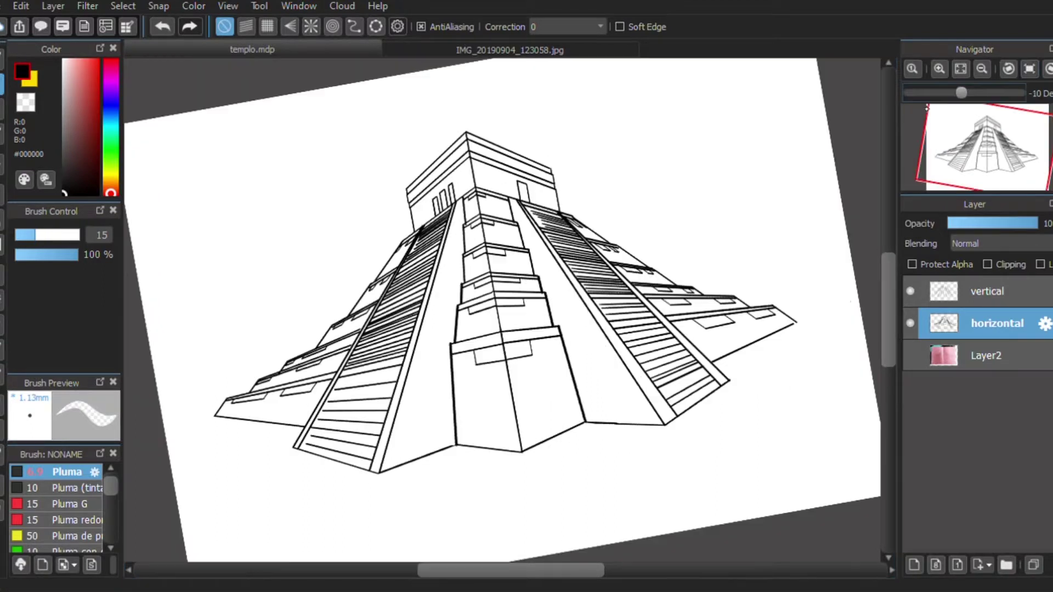
{"action": "left_click", "coordinate": [939, 68]}
{"action": "left_click", "coordinate": [939, 69]}
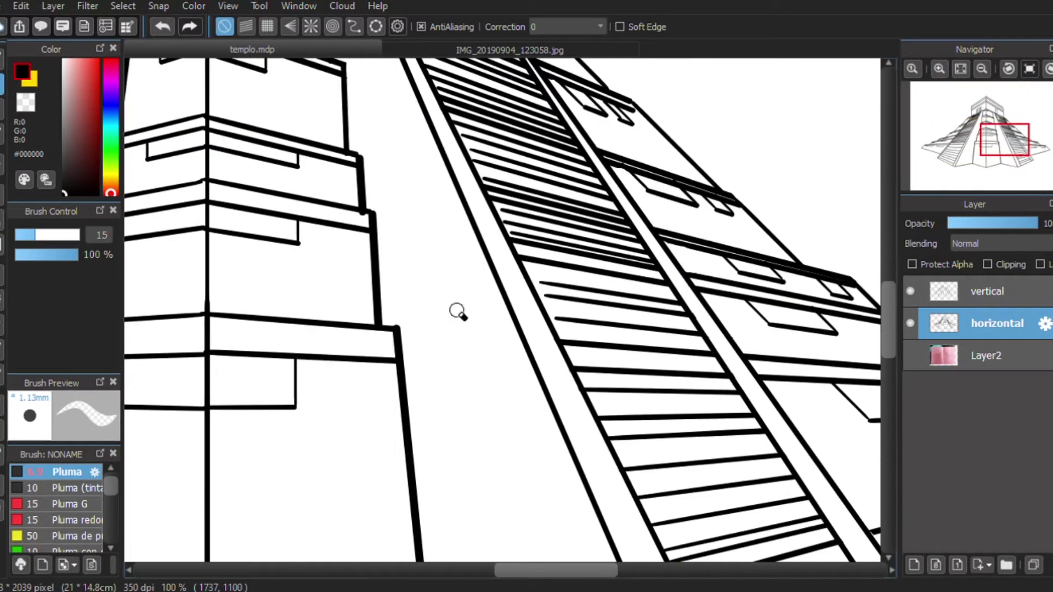
{"action": "mouse_move", "coordinate": [211, 305]}
{"action": "left_mouse_down"}
{"action": "mouse_move", "coordinate": [440, 327]}
{"action": "mouse_move", "coordinate": [537, 358]}
{"action": "left_mouse_up"}
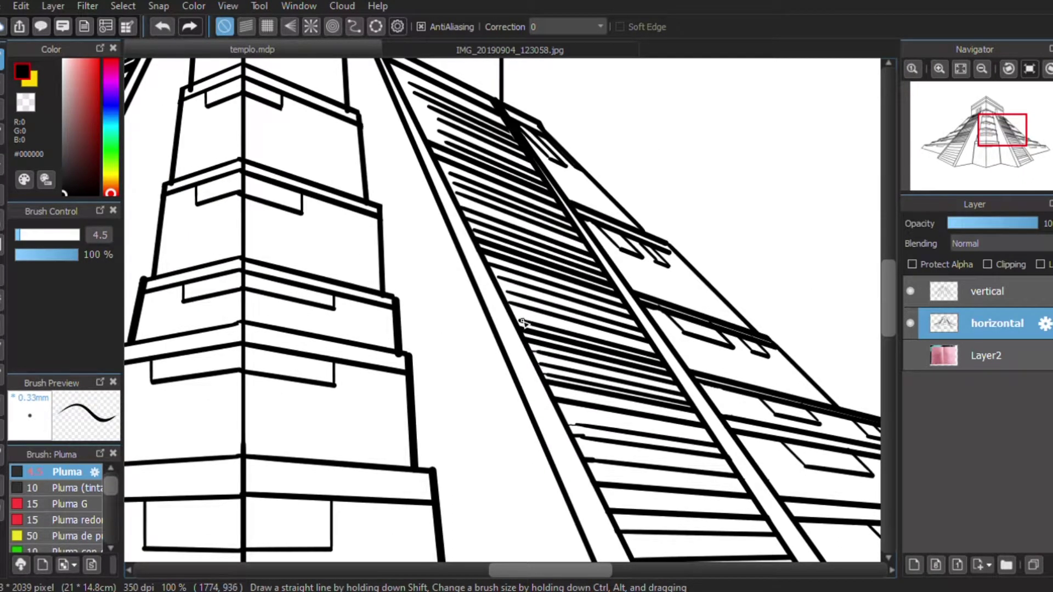
{"action": "left_click_drag", "start_coordinate": [503, 278], "coordinate": [503, 372]}
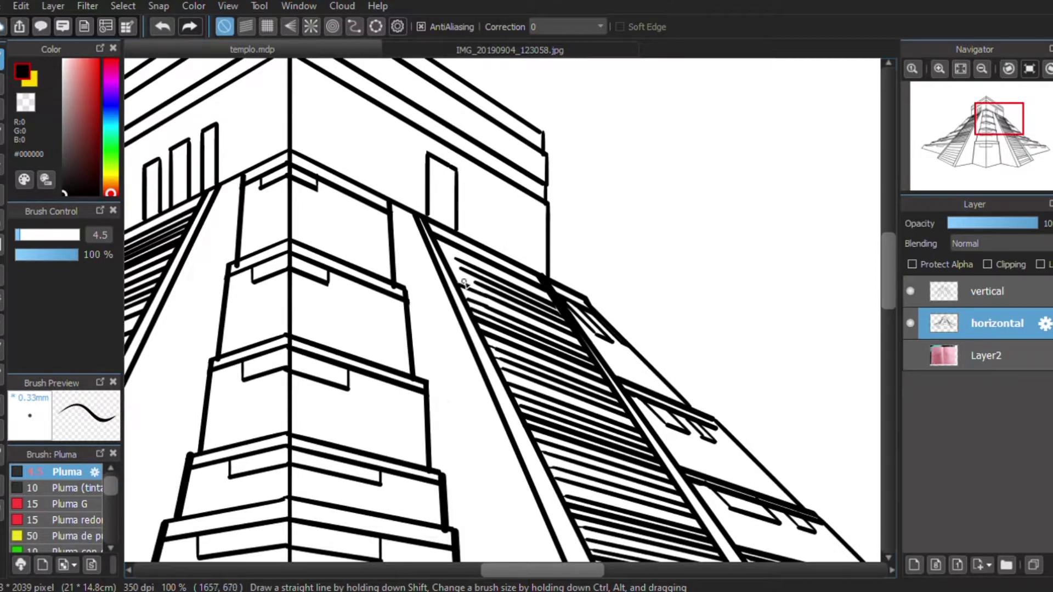
{"action": "mouse_move", "coordinate": [382, 307]}
{"action": "left_mouse_down"}
{"action": "mouse_move", "coordinate": [418, 294]}
{"action": "mouse_move", "coordinate": [681, 298]}
{"action": "left_mouse_up"}
{"action": "left_click_drag", "start_coordinate": [381, 284], "coordinate": [463, 227]}
{"action": "mouse_move", "coordinate": [425, 265]}
{"action": "left_mouse_down"}
{"action": "mouse_move", "coordinate": [436, 301]}
{"action": "mouse_move", "coordinate": [557, 245]}
{"action": "left_mouse_up"}
{"action": "left_click_drag", "start_coordinate": [416, 326], "coordinate": [548, 246]}
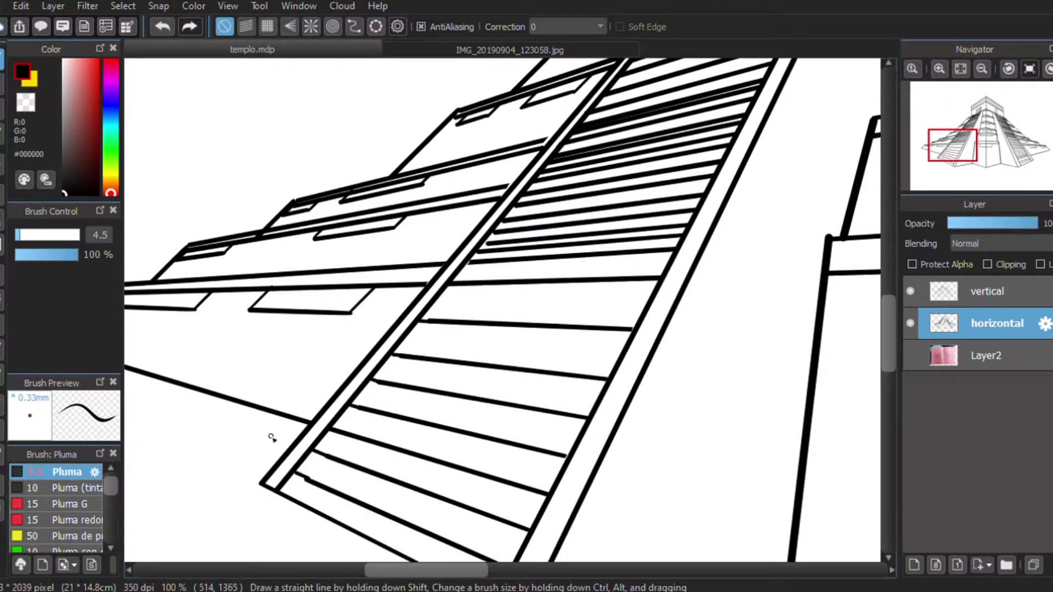
Select the 'vertical' layer and inspect the central tower and temple steps.
{"action": "left_click", "coordinate": [987, 291]}
{"action": "scroll", "coordinate": [630, 204], "scroll_direction": "down", "scroll_amount": 2}
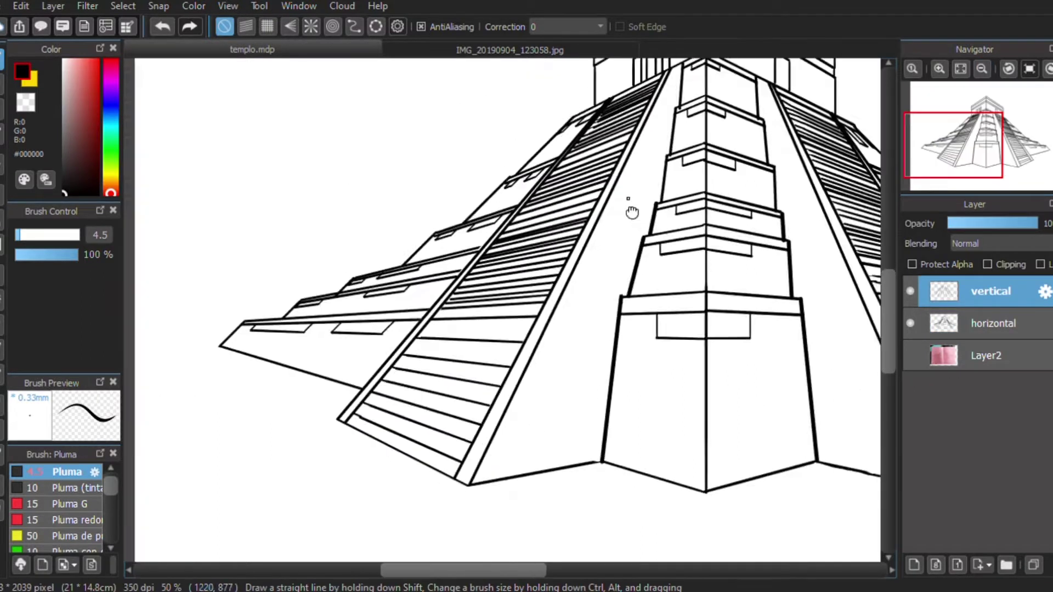
{"action": "left_click_drag", "start_coordinate": [630, 204], "coordinate": [475, 216]}
{"action": "scroll", "coordinate": [474, 217], "scroll_direction": "up", "scroll_amount": 2}
{"action": "mouse_move", "coordinate": [521, 304]}
{"action": "left_mouse_down"}
{"action": "mouse_move", "coordinate": [467, 237]}
{"action": "mouse_move", "coordinate": [477, 247]}
{"action": "left_mouse_up"}
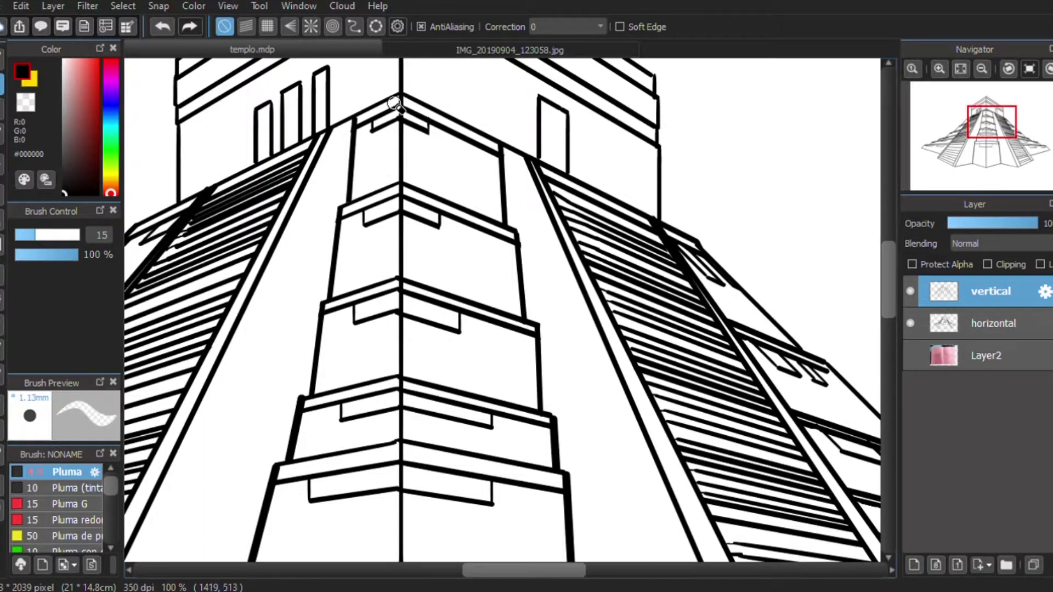
{"action": "left_click_drag", "start_coordinate": [364, 133], "coordinate": [359, 320]}
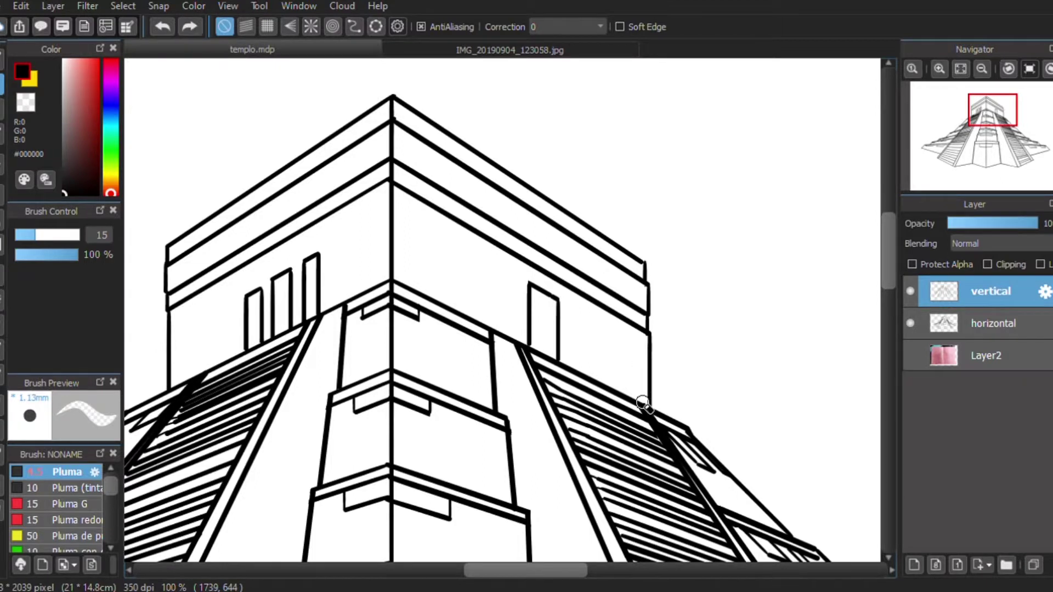
{"action": "left_click_drag", "start_coordinate": [570, 417], "coordinate": [460, 175]}
Alternate between the thin-pen 'horizontal' and thicker-pen 'vertical' layers on the temple's right flank.
{"action": "left_click", "coordinate": [993, 323]}
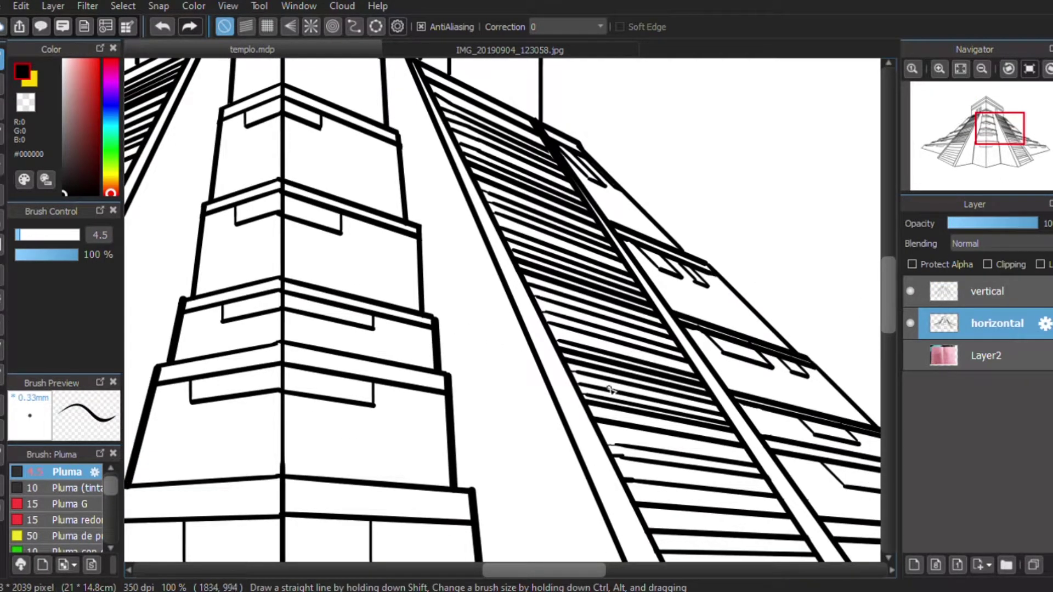
{"action": "key", "text": "ctrl+Up"}
{"action": "key", "text": "bracketright"}
{"action": "mouse_move", "coordinate": [501, 386]}
{"action": "left_mouse_down"}
{"action": "mouse_move", "coordinate": [418, 196]}
{"action": "mouse_move", "coordinate": [510, 181]}
{"action": "mouse_move", "coordinate": [494, 195]}
{"action": "left_mouse_up"}
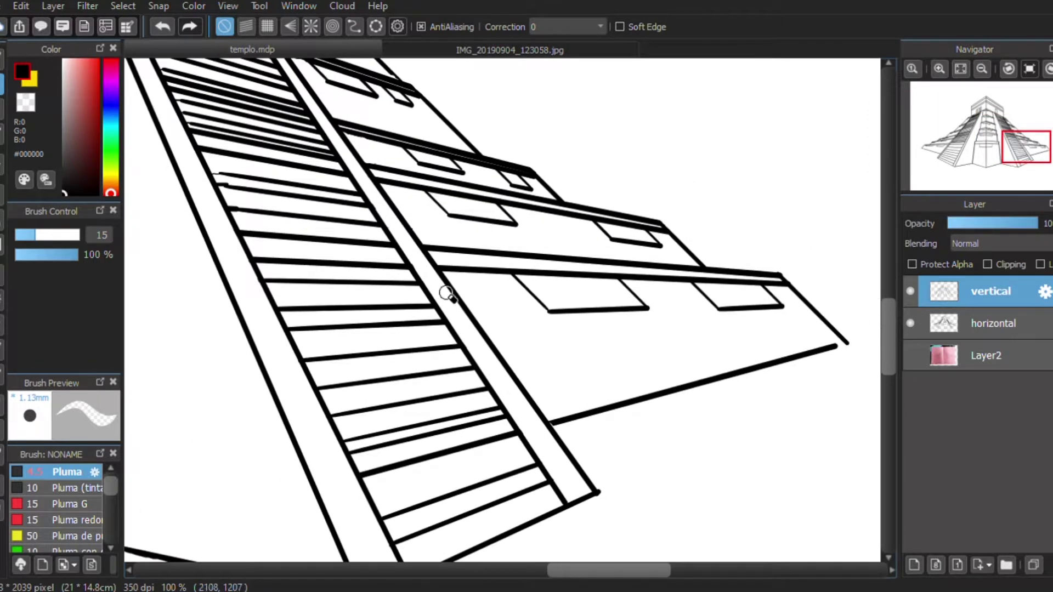
{"action": "key", "text": "ctrl+Down"}
{"action": "key", "text": "ctrl+Up"}
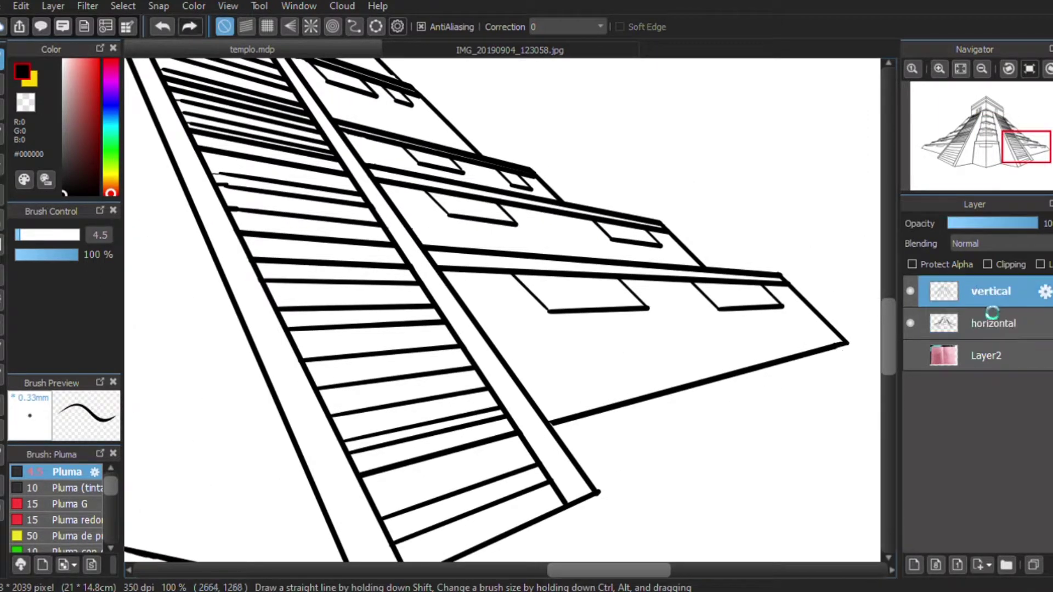
Check the temple's centre base and left flank, then fit the pyramid to the window.
{"action": "mouse_move", "coordinate": [306, 423]}
{"action": "left_mouse_down"}
{"action": "mouse_move", "coordinate": [435, 389]}
{"action": "mouse_move", "coordinate": [376, 418]}
{"action": "left_mouse_up"}
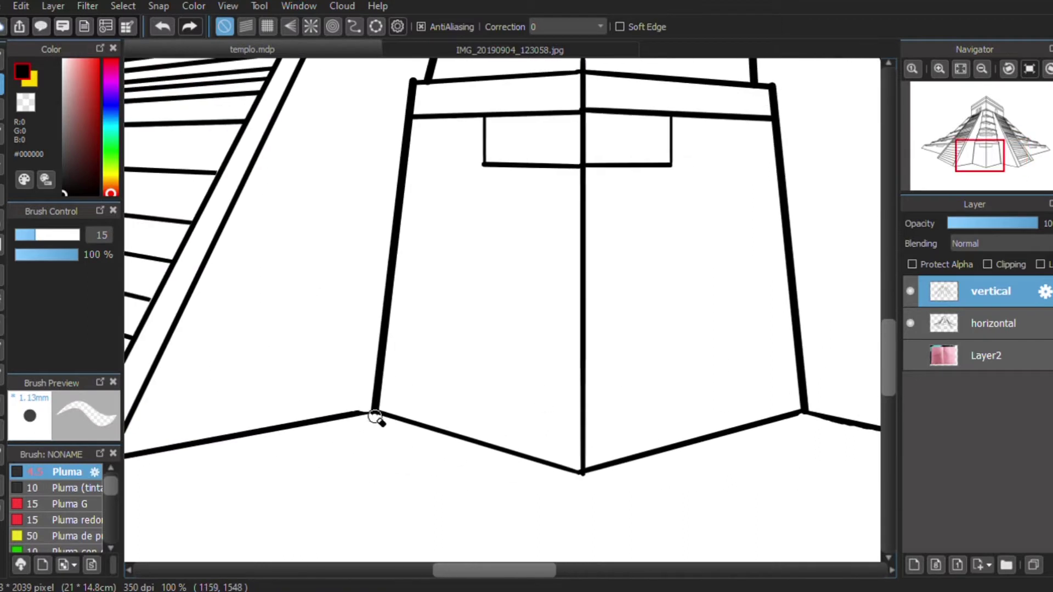
{"action": "mouse_move", "coordinate": [362, 241]}
{"action": "left_mouse_down"}
{"action": "mouse_move", "coordinate": [416, 383]}
{"action": "mouse_move", "coordinate": [393, 418]}
{"action": "mouse_move", "coordinate": [458, 235]}
{"action": "left_mouse_up"}
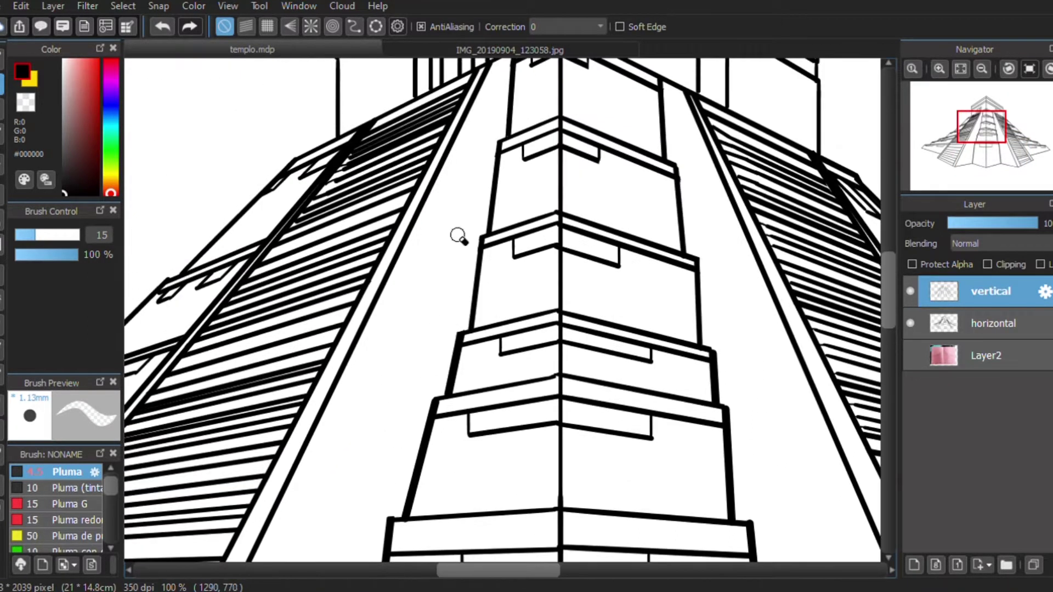
{"action": "mouse_move", "coordinate": [291, 156]}
{"action": "left_mouse_down"}
{"action": "mouse_move", "coordinate": [341, 236]}
{"action": "mouse_move", "coordinate": [393, 212]}
{"action": "mouse_move", "coordinate": [376, 334]}
{"action": "left_mouse_up"}
{"action": "scroll", "coordinate": [318, 215], "scroll_direction": "down", "scroll_amount": 2}
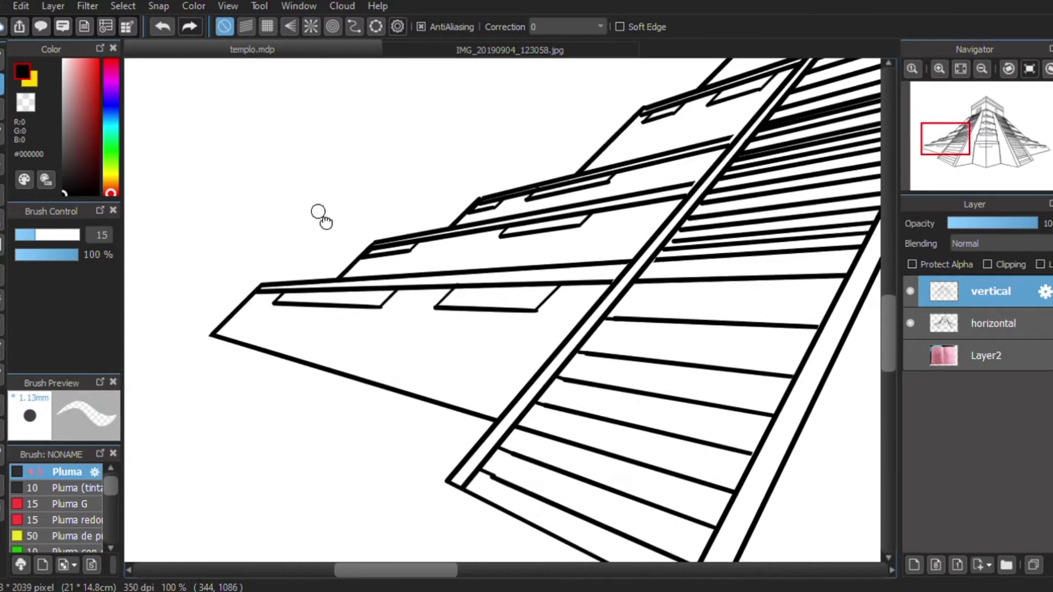
{"action": "key", "text": "ctrl+0"}
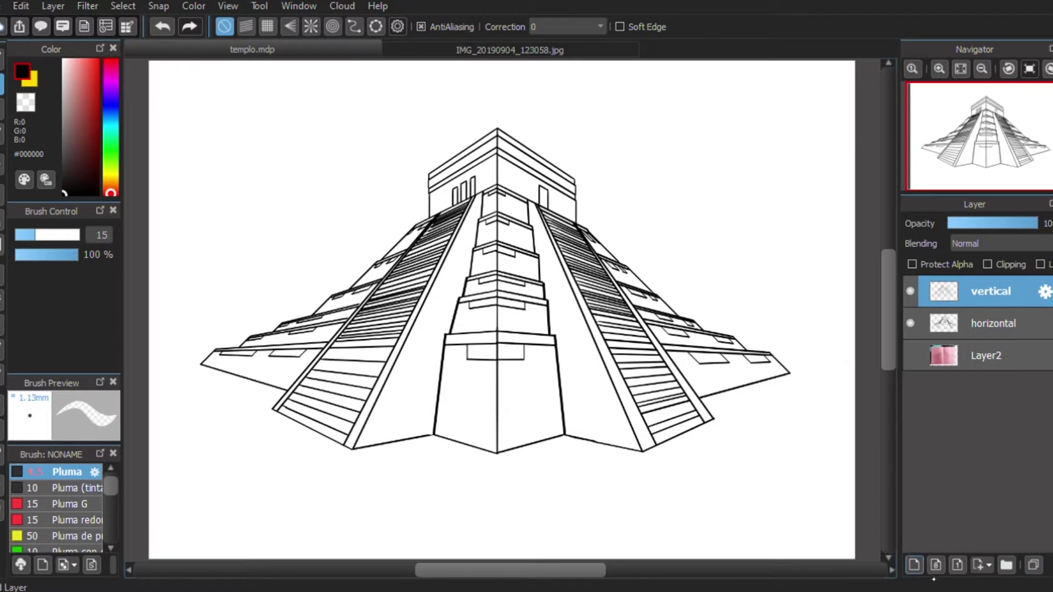
Add a 'color' layer below 'horizontal' and bucket-fill the base faces and central tiers red.
{"action": "left_click", "coordinate": [934, 575]}
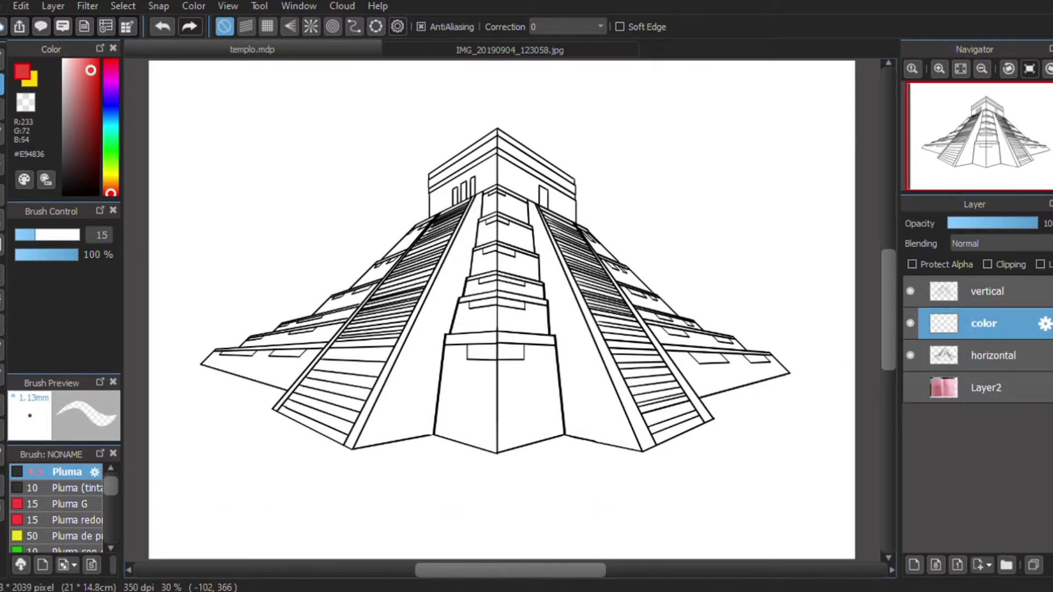
{"action": "key", "text": "g"}
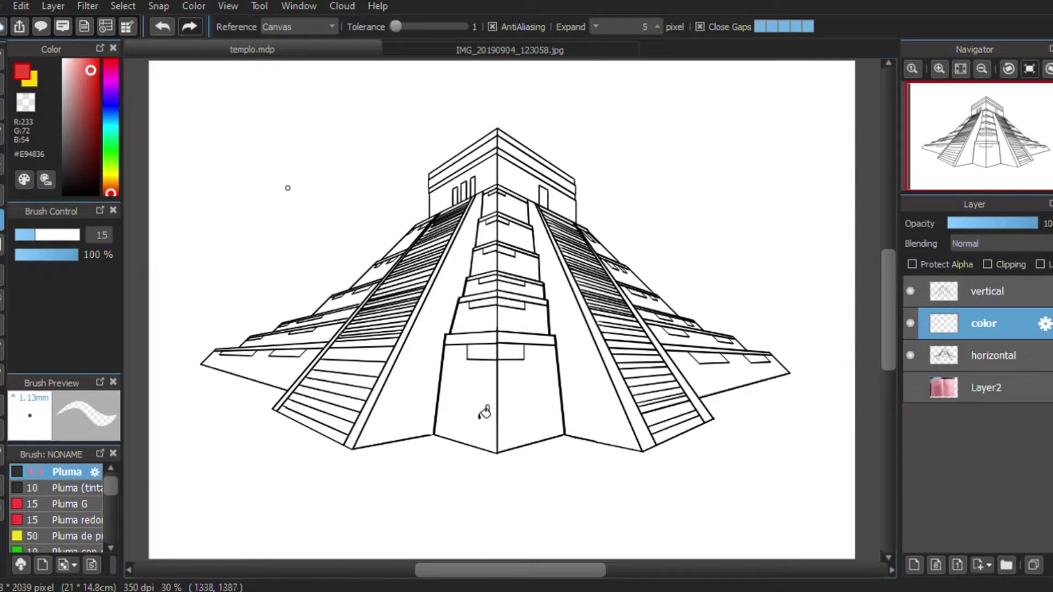
{"action": "left_click", "coordinate": [484, 412]}
{"action": "left_click", "coordinate": [514, 427]}
{"action": "left_click_drag", "start_coordinate": [983, 324], "coordinate": [984, 362]}
{"action": "left_click", "coordinate": [483, 318]}
{"action": "left_click", "coordinate": [521, 318]}
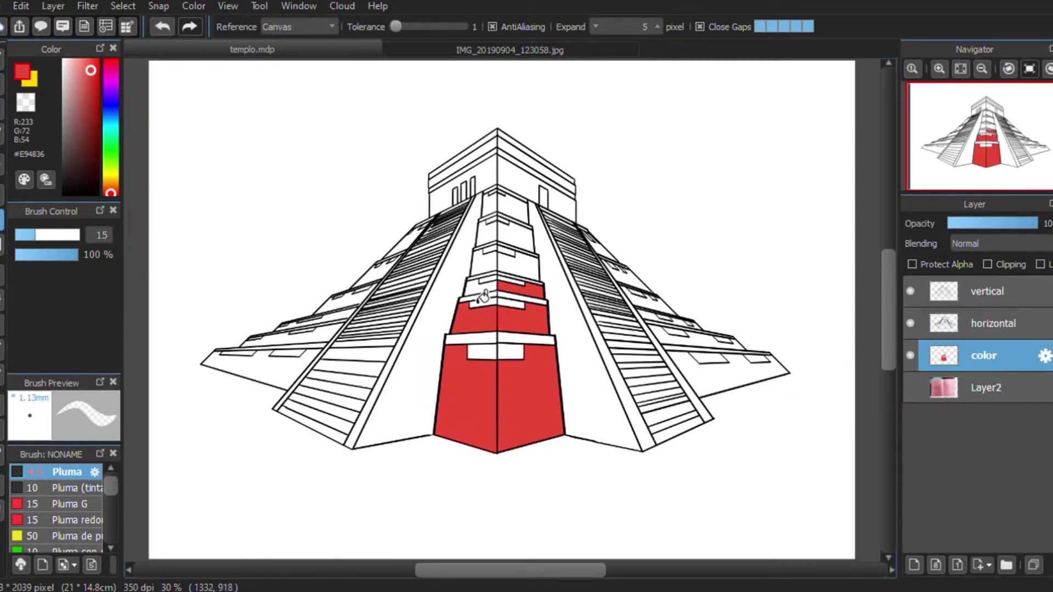
{"action": "left_click", "coordinate": [505, 258]}
{"action": "left_click", "coordinate": [504, 214]}
Fill the right-side and left-wing terrace bands red, then return to the pen.
{"action": "left_click", "coordinate": [719, 390]}
{"action": "left_click", "coordinate": [656, 330]}
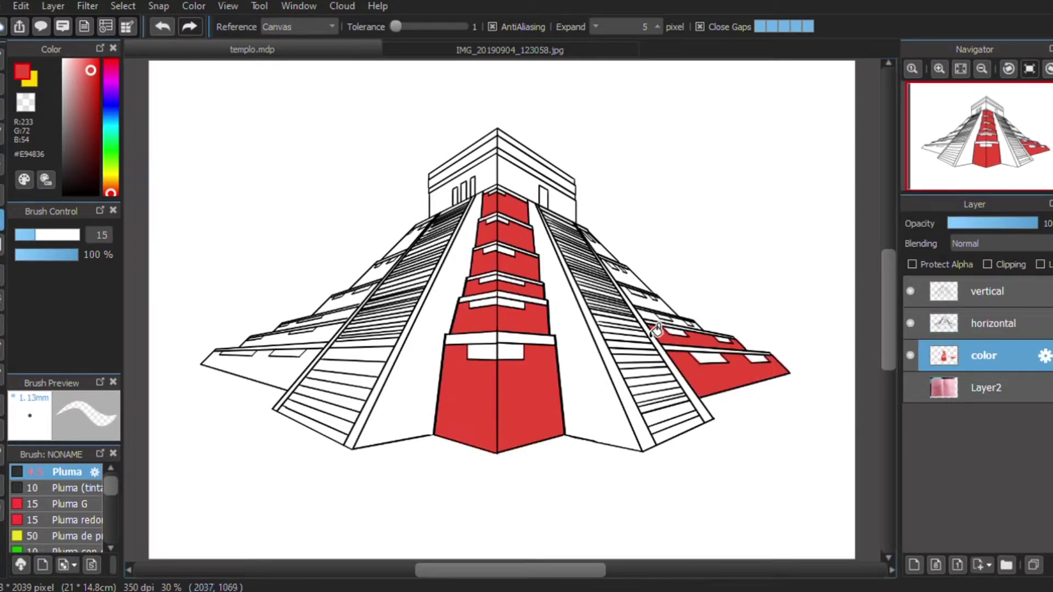
{"action": "left_click", "coordinate": [649, 293]}
{"action": "left_click", "coordinate": [602, 247]}
{"action": "left_click", "coordinate": [384, 277]}
{"action": "left_click", "coordinate": [335, 307]}
{"action": "left_click", "coordinate": [297, 337]}
{"action": "left_click", "coordinate": [257, 368]}
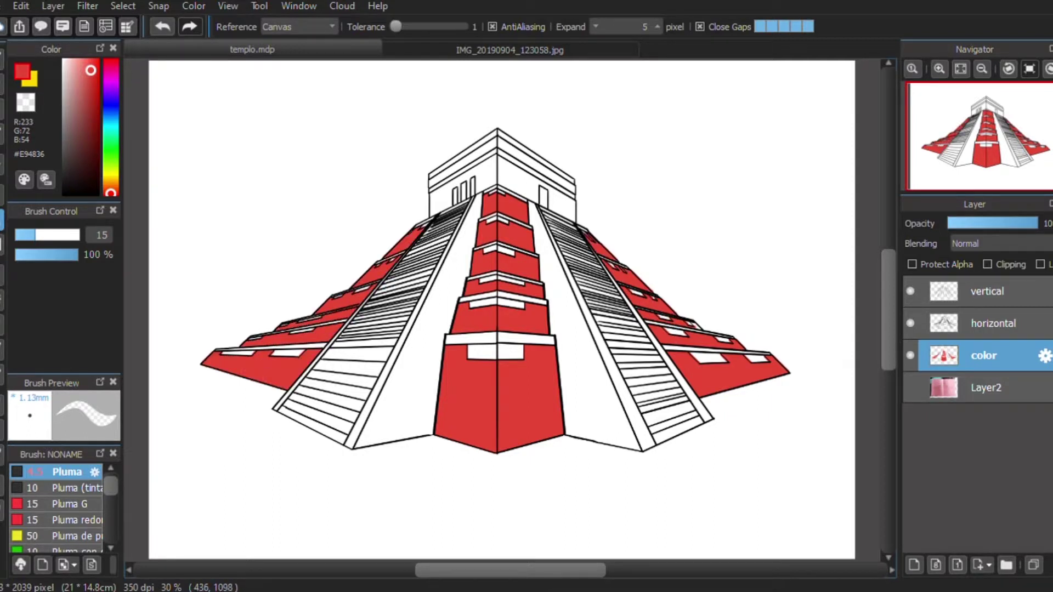
{"action": "scroll", "coordinate": [708, 321], "scroll_direction": "up", "scroll_amount": 2}
{"action": "key", "text": "b"}
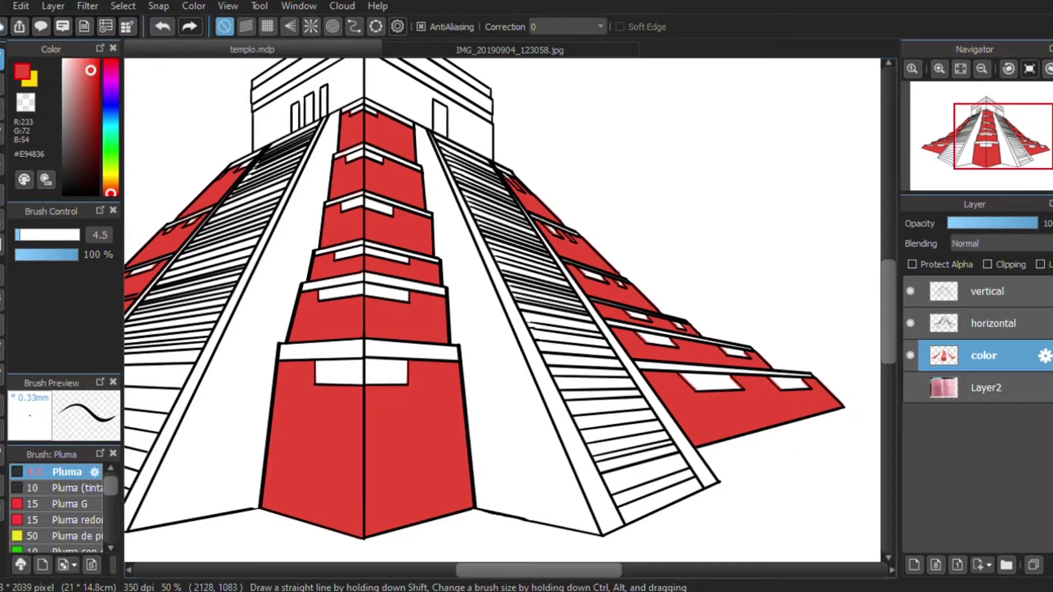
{"action": "scroll", "coordinate": [376, 270], "scroll_direction": "up", "scroll_amount": 3}
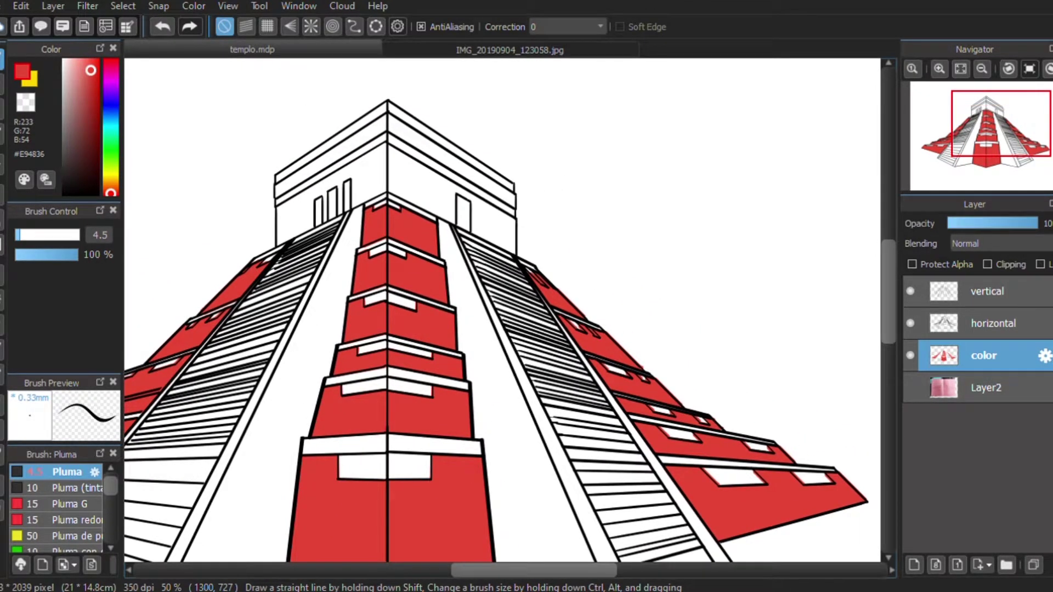
Bucket-fill the summit temple's faces and bands, and the areas beside the centre column, red.
{"action": "key", "text": "f"}
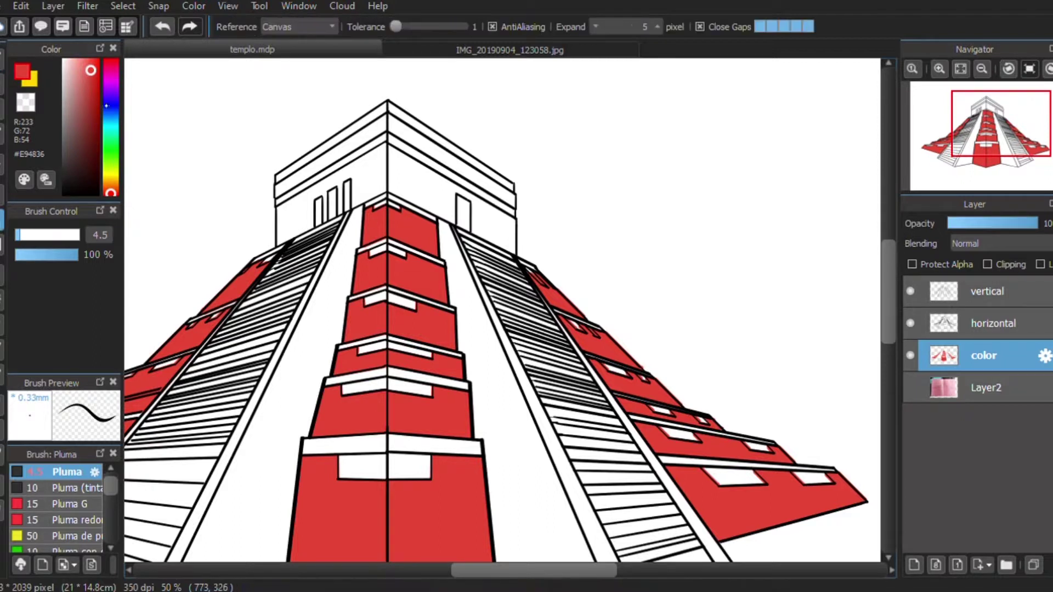
{"action": "left_click", "coordinate": [376, 201]}
{"action": "key", "text": "ctrl+z"}
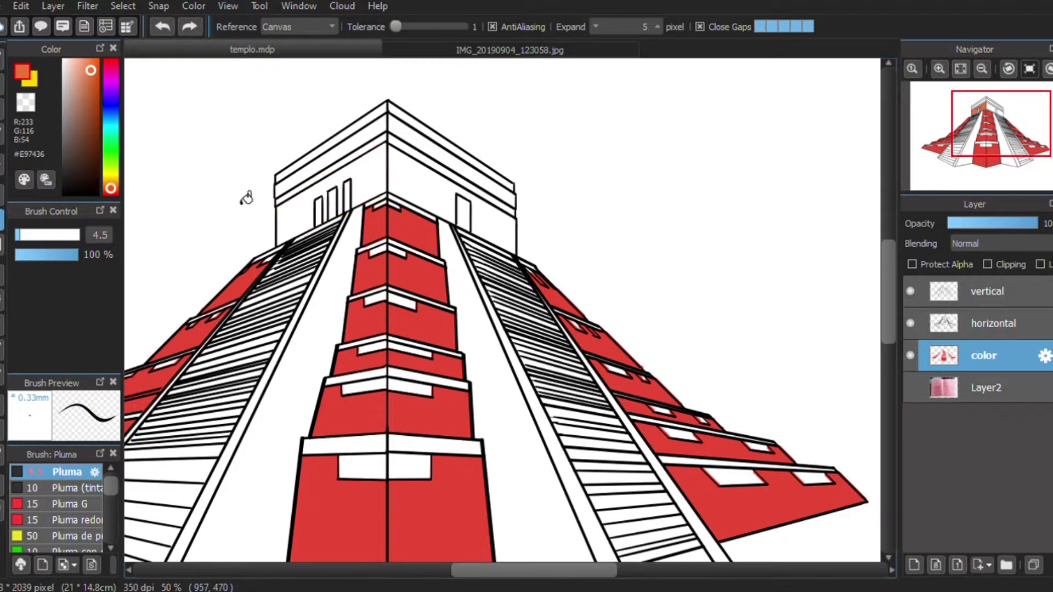
{"action": "left_click", "coordinate": [340, 186]}
{"action": "left_click", "coordinate": [411, 200]}
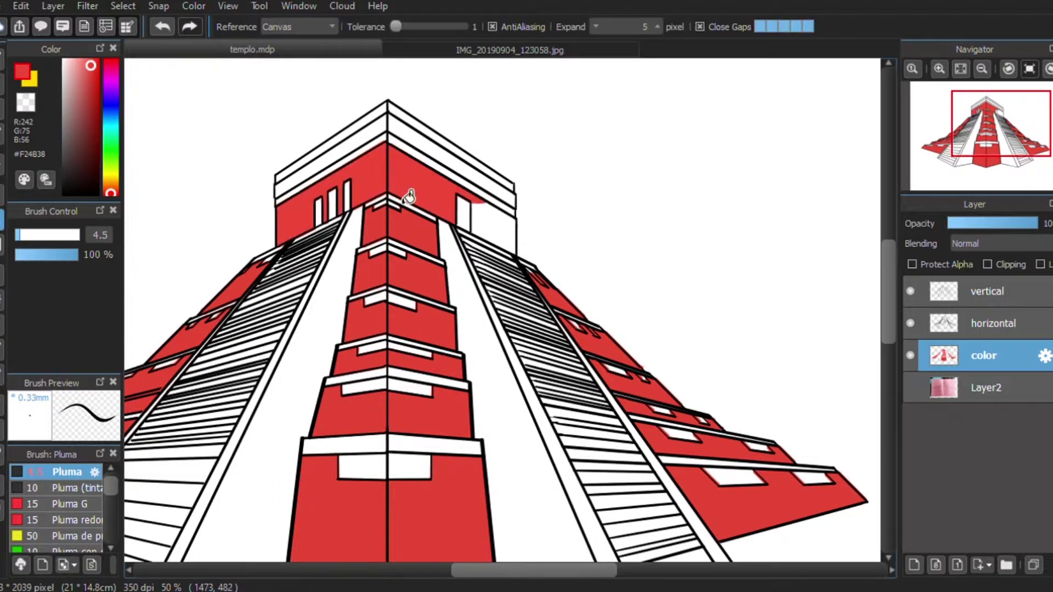
{"action": "left_click", "coordinate": [493, 230]}
{"action": "left_click", "coordinate": [439, 143]}
{"action": "left_click", "coordinate": [364, 137]}
{"action": "left_click", "coordinate": [490, 353]}
{"action": "left_click", "coordinate": [310, 340]}
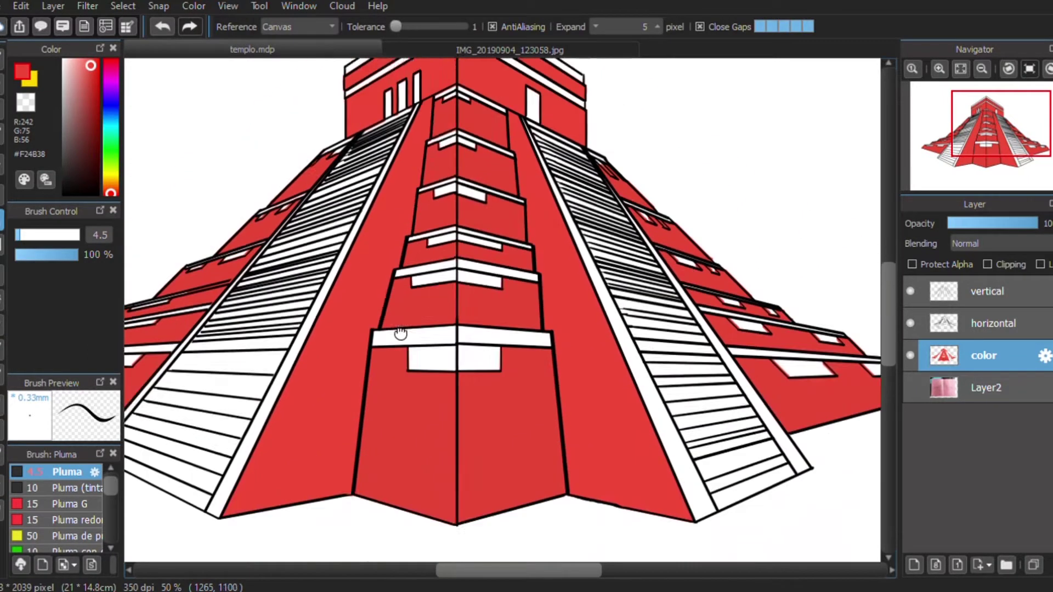
Fill the lower centre, right-wing band and upper ledge panels light pink.
{"action": "left_click_drag", "start_coordinate": [338, 406], "coordinate": [433, 365]}
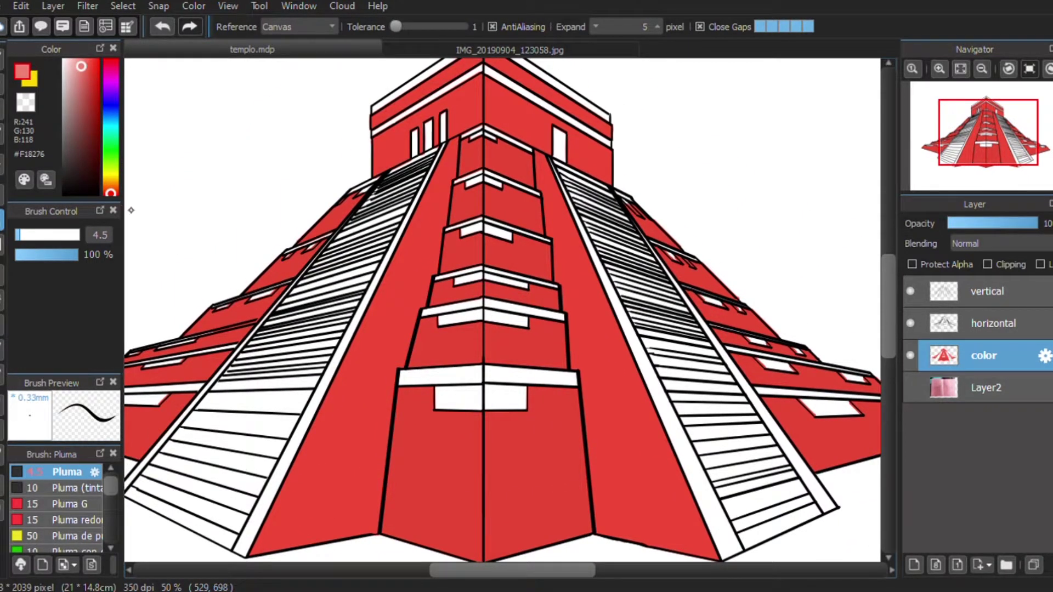
{"action": "left_click", "coordinate": [523, 404]}
{"action": "left_click", "coordinate": [496, 322]}
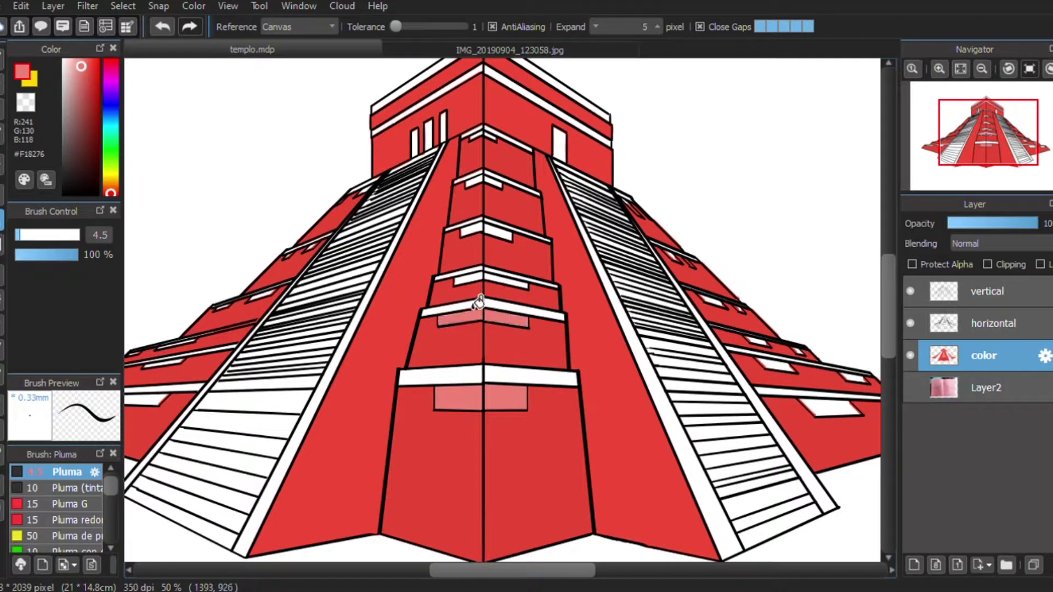
{"action": "left_click_drag", "start_coordinate": [843, 422], "coordinate": [770, 404]}
{"action": "left_click", "coordinate": [770, 404]}
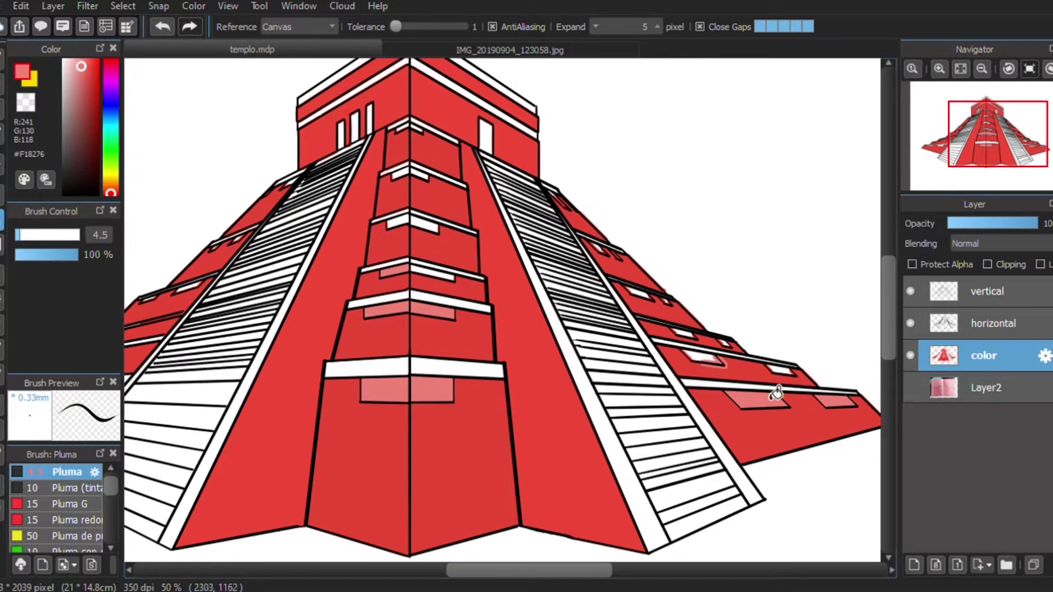
{"action": "left_click_drag", "start_coordinate": [247, 413], "coordinate": [284, 384]}
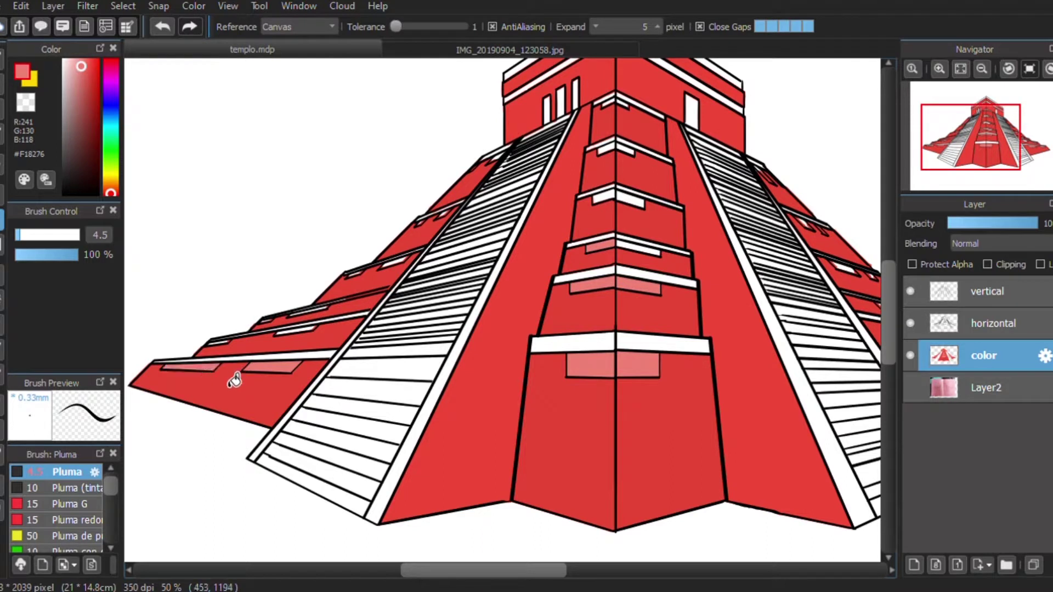
{"action": "scroll", "coordinate": [235, 379], "scroll_direction": "up", "scroll_amount": 1}
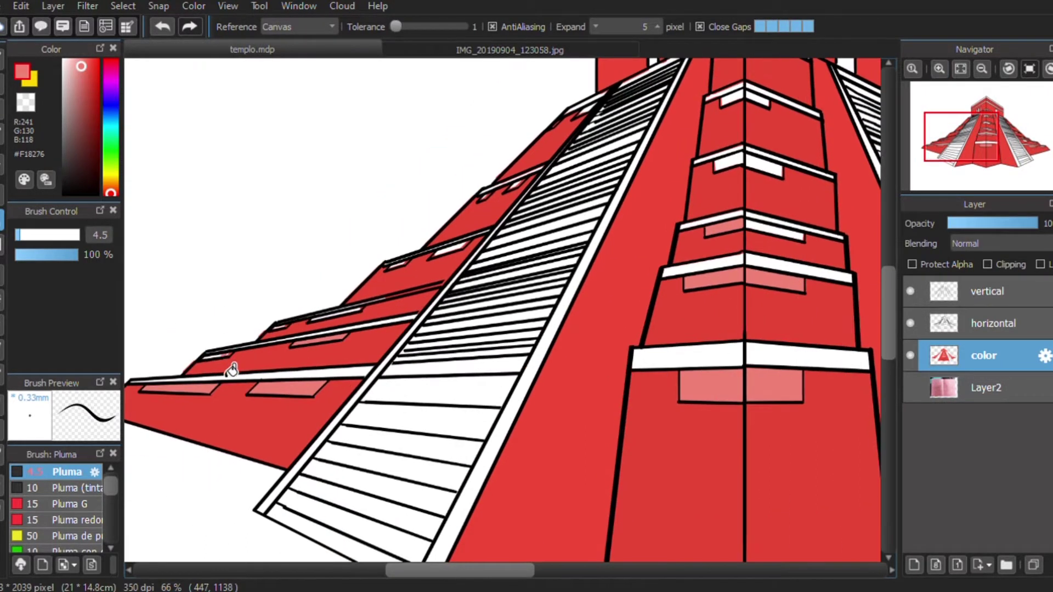
{"action": "left_click", "coordinate": [734, 178]}
Add a new layer beneath the color layer and brush pink along the ledge edges.
{"action": "key", "text": "ctrl+shift+n"}
{"action": "left_click_drag", "start_coordinate": [982, 355], "coordinate": [989, 400]}
{"action": "key", "text": "b"}
{"action": "left_click_drag", "start_coordinate": [192, 360], "coordinate": [201, 356]}
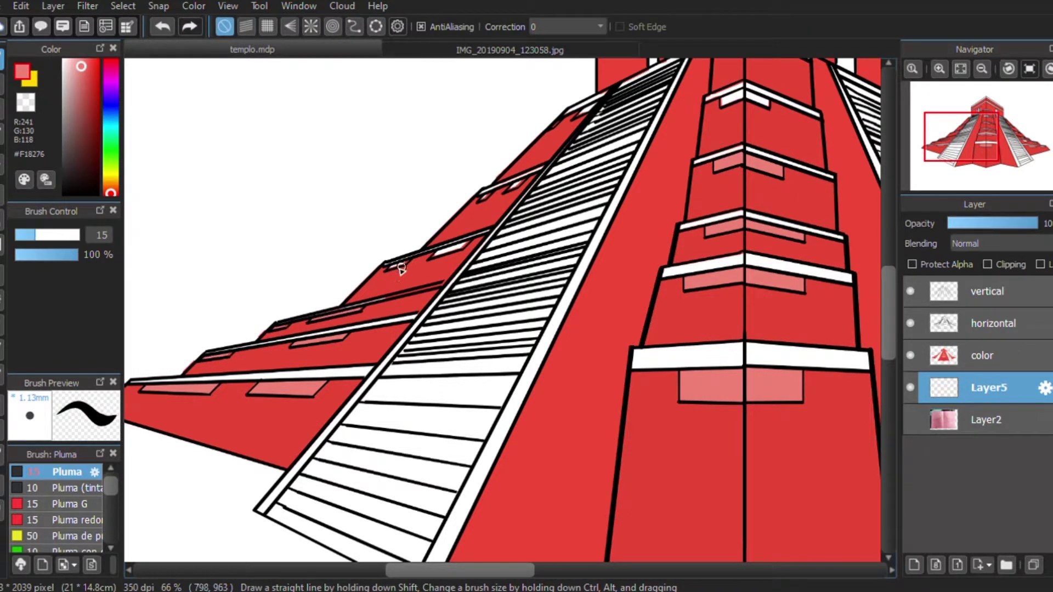
{"action": "left_click_drag", "start_coordinate": [480, 199], "coordinate": [518, 184]}
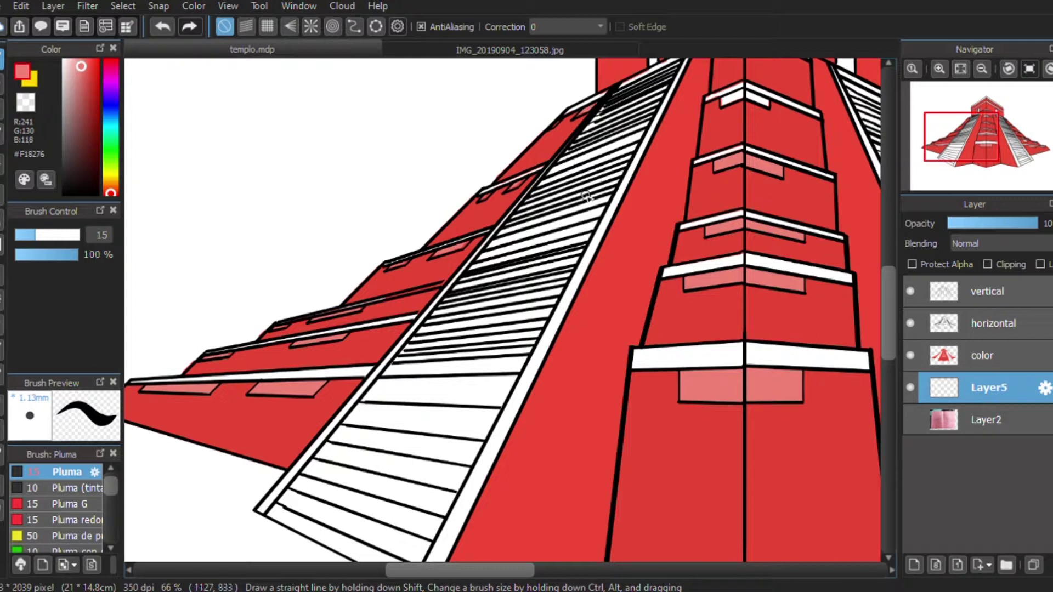
{"action": "left_click_drag", "start_coordinate": [730, 138], "coordinate": [483, 226]}
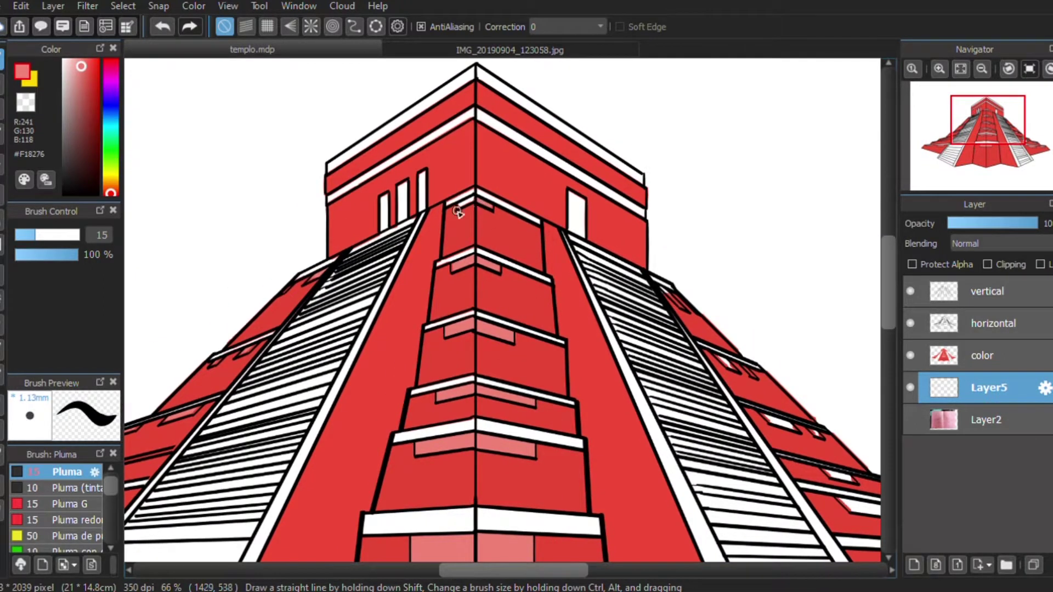
{"action": "scroll", "coordinate": [462, 221], "scroll_direction": "down", "scroll_amount": 2}
{"action": "scroll", "coordinate": [456, 193], "scroll_direction": "right", "scroll_amount": 4}
{"action": "left_click_drag", "start_coordinate": [616, 372], "coordinate": [640, 378]}
{"action": "scroll", "coordinate": [647, 411], "scroll_direction": "left", "scroll_amount": 2}
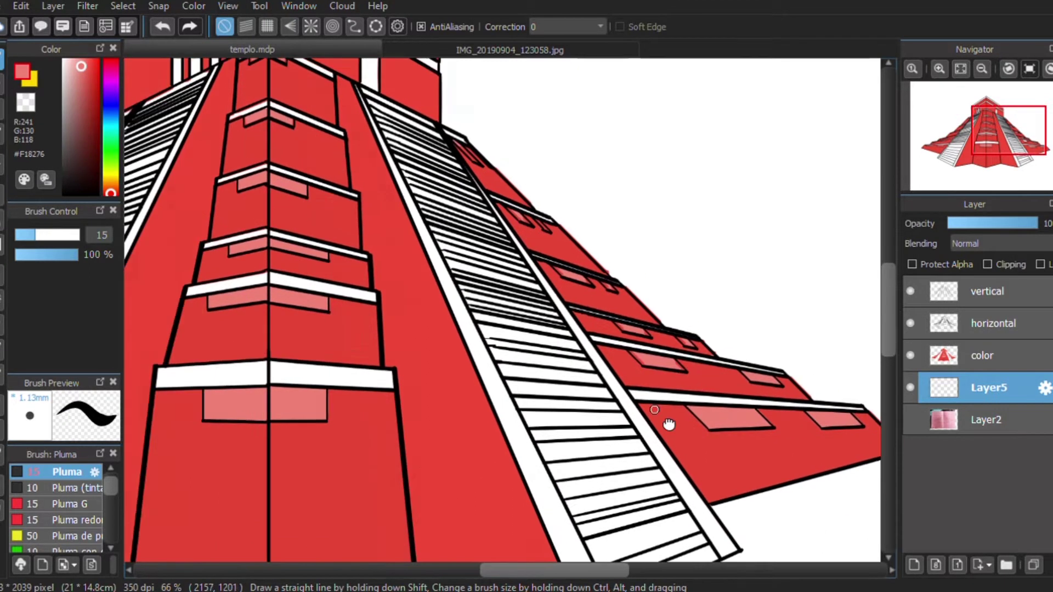
{"action": "scroll", "coordinate": [603, 395], "scroll_direction": "left", "scroll_amount": 2}
{"action": "left_click_drag", "start_coordinate": [574, 385], "coordinate": [507, 225]}
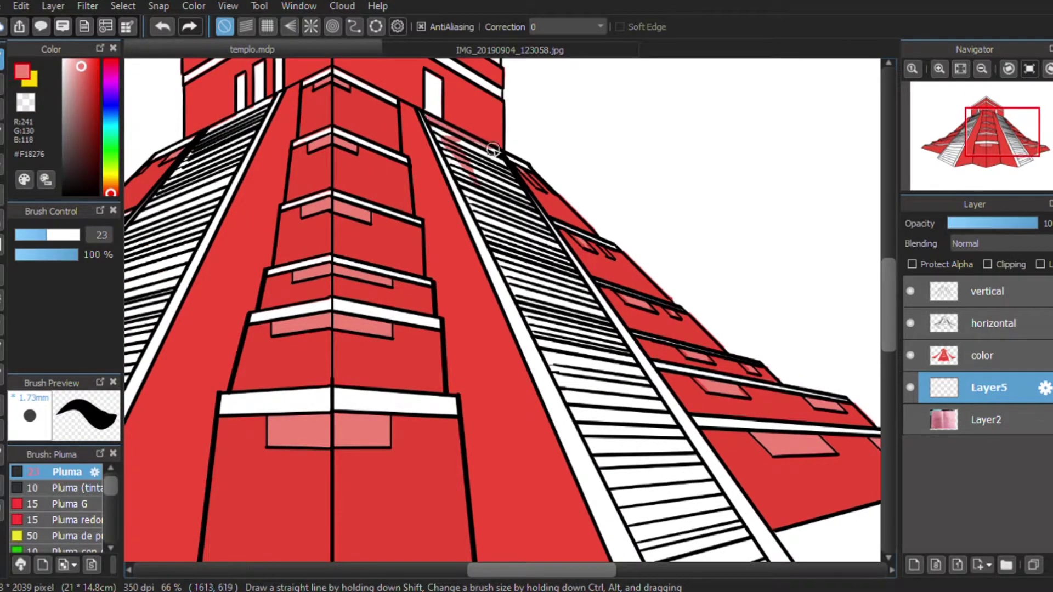
Enlarge the pen brush and cover the right staircase steps in pink.
{"action": "left_click_drag", "start_coordinate": [493, 148], "coordinate": [510, 181]}
{"action": "left_click_drag", "start_coordinate": [438, 117], "coordinate": [578, 373]}
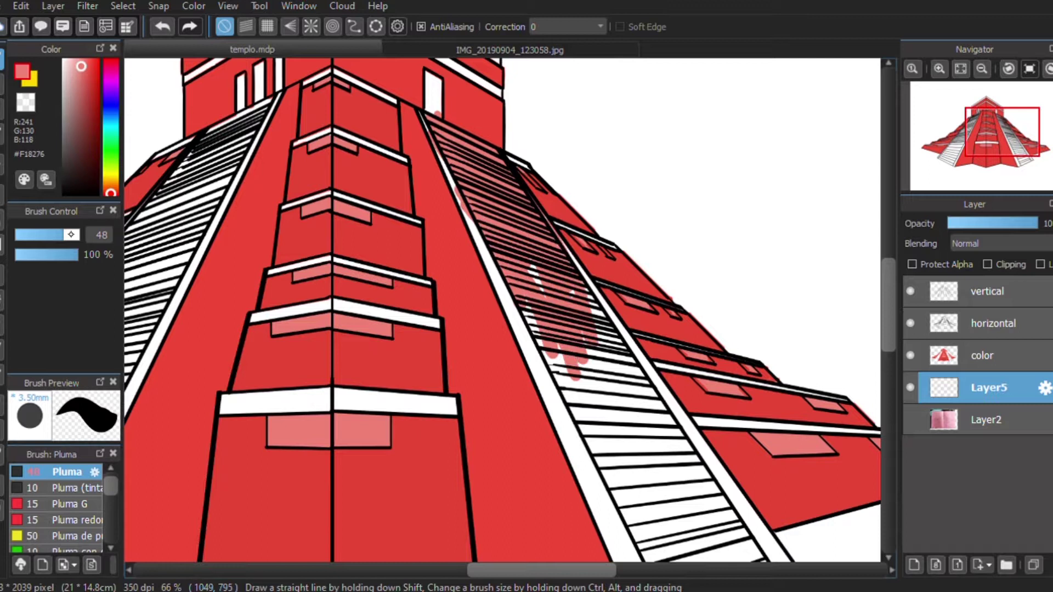
{"action": "scroll", "coordinate": [502, 309], "scroll_direction": "down", "scroll_amount": 3}
{"action": "scroll", "coordinate": [502, 309], "scroll_direction": "right", "scroll_amount": 2}
{"action": "left_click_drag", "start_coordinate": [549, 307], "coordinate": [576, 384]}
{"action": "key", "text": "ctrl+z"}
{"action": "left_click_drag", "start_coordinate": [433, 109], "coordinate": [575, 357]}
{"action": "left_click_drag", "start_coordinate": [483, 164], "coordinate": [682, 377]}
Paint pink strokes down the left staircase, including its lower steps.
{"action": "scroll", "coordinate": [682, 376], "scroll_direction": "left", "scroll_amount": 5}
{"action": "scroll", "coordinate": [713, 274], "scroll_direction": "up", "scroll_amount": 2}
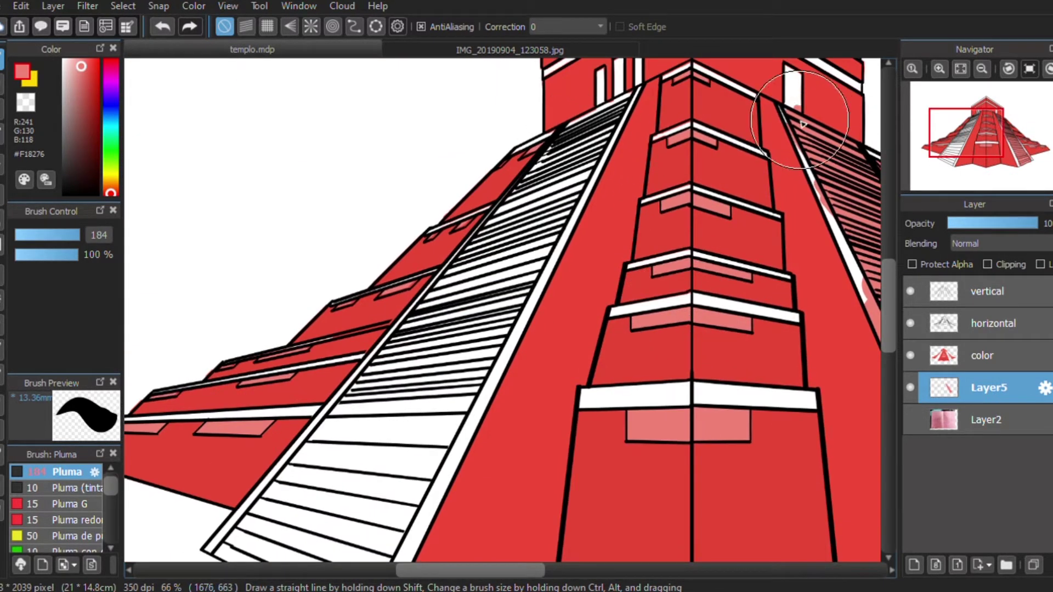
{"action": "left_click_drag", "start_coordinate": [604, 93], "coordinate": [410, 348]}
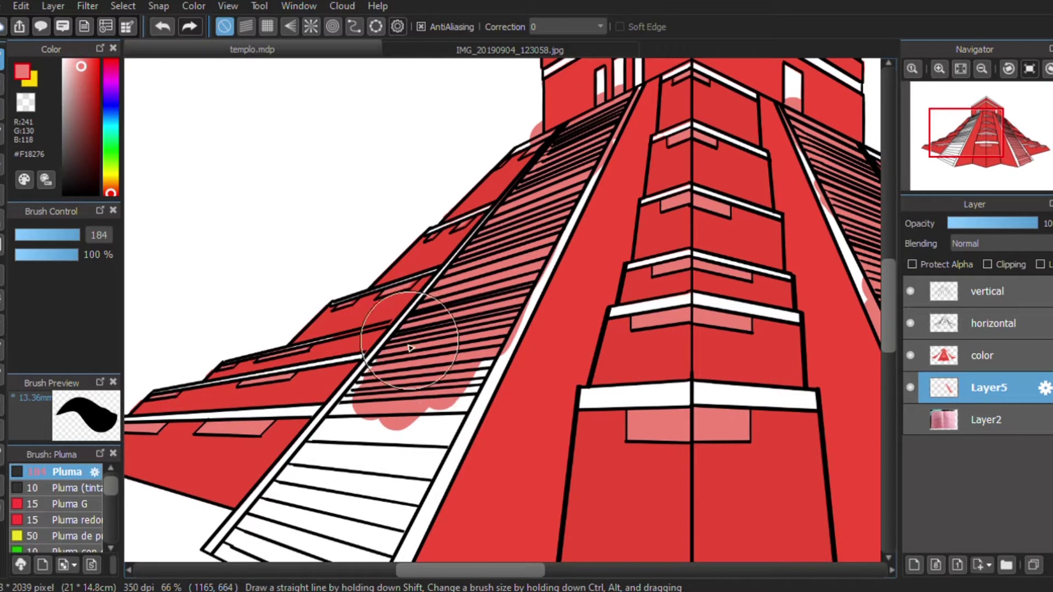
{"action": "scroll", "coordinate": [410, 347], "scroll_direction": "down", "scroll_amount": 4}
{"action": "scroll", "coordinate": [409, 348], "scroll_direction": "left", "scroll_amount": 3}
{"action": "mouse_move", "coordinate": [548, 241]}
{"action": "left_mouse_down"}
{"action": "mouse_move", "coordinate": [551, 268]}
{"action": "mouse_move", "coordinate": [516, 343]}
{"action": "mouse_move", "coordinate": [480, 358]}
{"action": "left_mouse_up"}
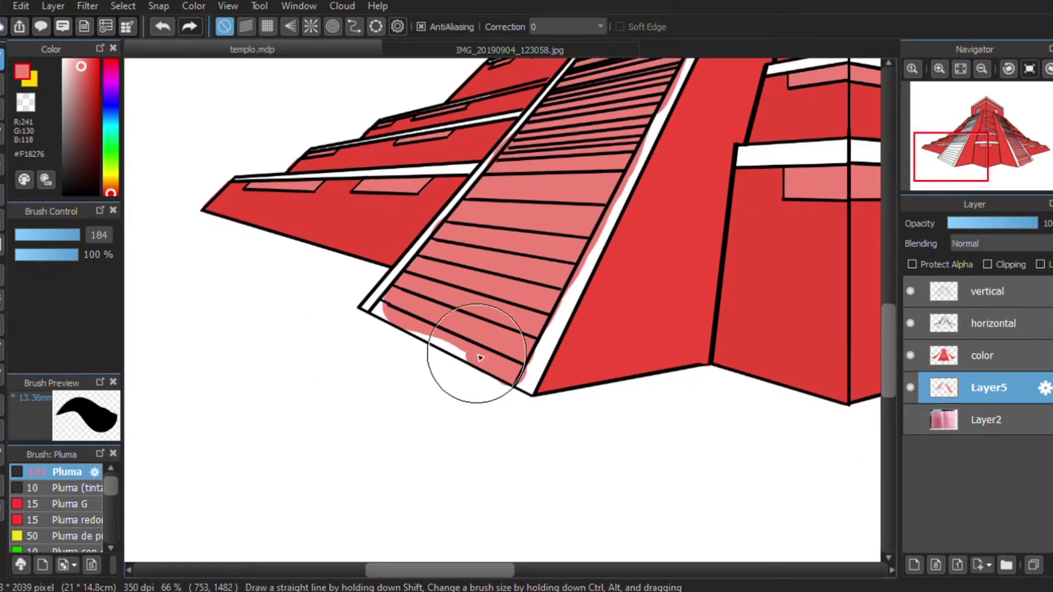
{"action": "scroll", "coordinate": [480, 358], "scroll_direction": "up", "scroll_amount": 3}
{"action": "scroll", "coordinate": [480, 358], "scroll_direction": "right", "scroll_amount": 2}
With the pink layer hidden, Magic Wand-select the white stair rails and background on the vertical layer.
{"action": "left_click", "coordinate": [910, 387]}
{"action": "key", "text": "v"}
{"action": "left_click", "coordinate": [507, 366], "text": "ctrl"}
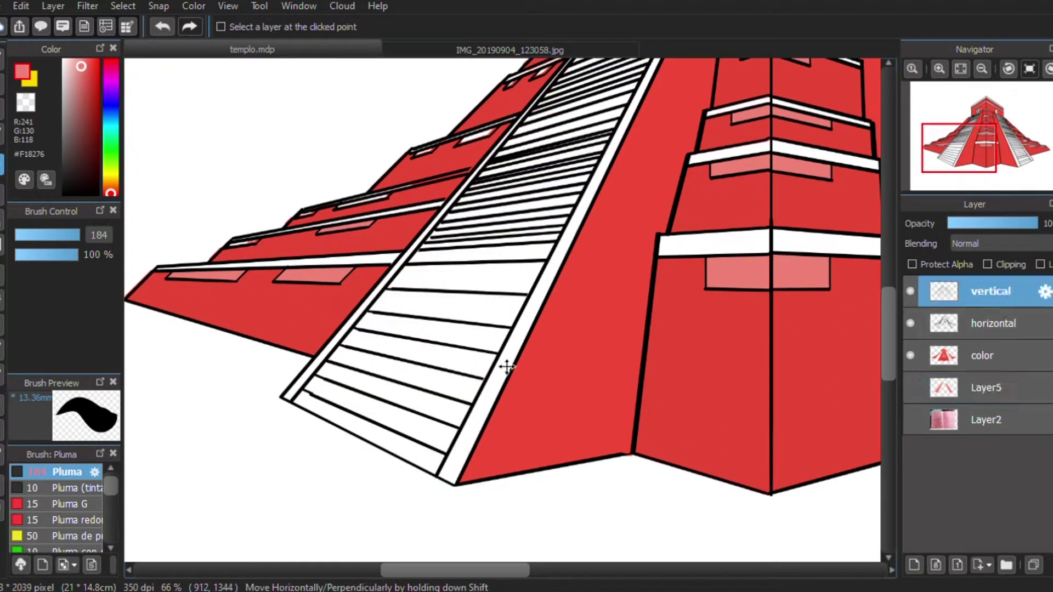
{"action": "key", "text": "w"}
{"action": "left_click", "coordinate": [494, 399]}
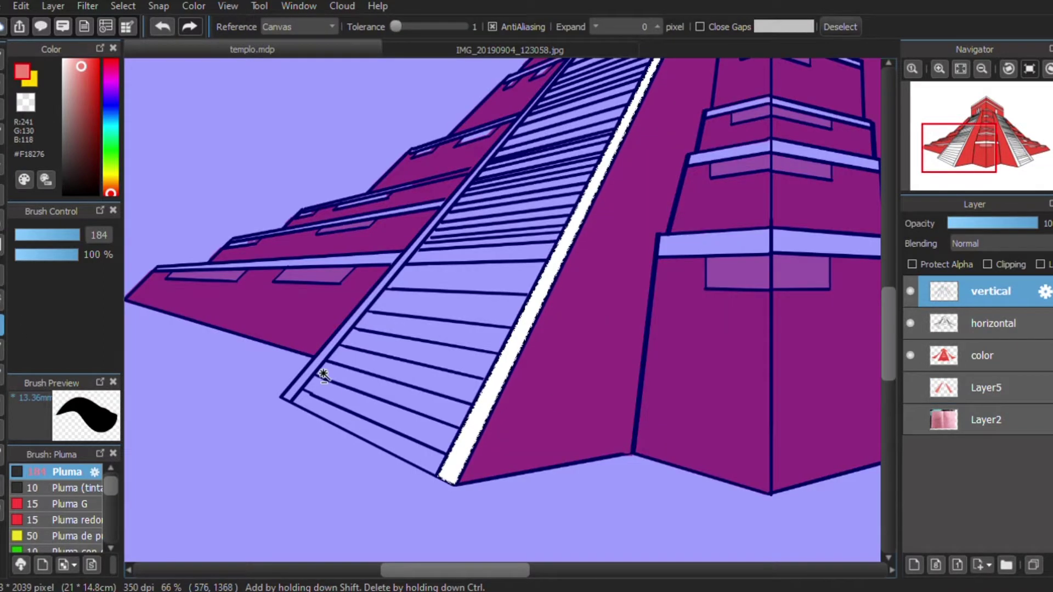
{"action": "left_click", "coordinate": [910, 387]}
{"action": "left_click", "coordinate": [986, 387]}
{"action": "left_click", "coordinate": [987, 291]}
{"action": "left_click", "coordinate": [910, 387]}
{"action": "left_click", "coordinate": [415, 258]}
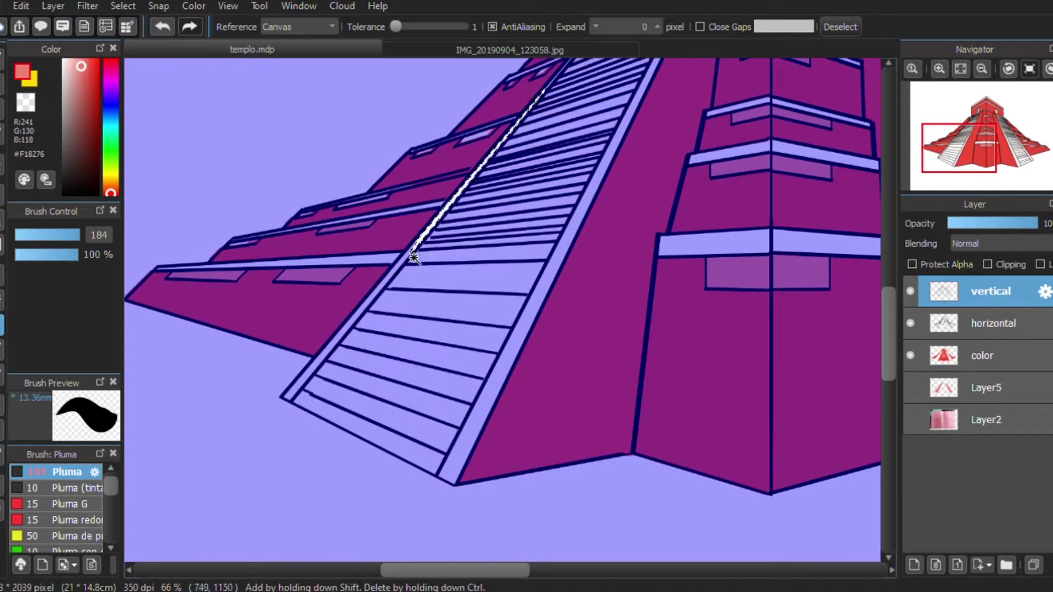
{"action": "left_click", "coordinate": [270, 388]}
{"action": "scroll", "coordinate": [337, 372], "scroll_direction": "up", "scroll_amount": 3}
Reselect the white areas, remove the pink spill from Layer5, and deselect.
{"action": "left_click", "coordinate": [470, 259]}
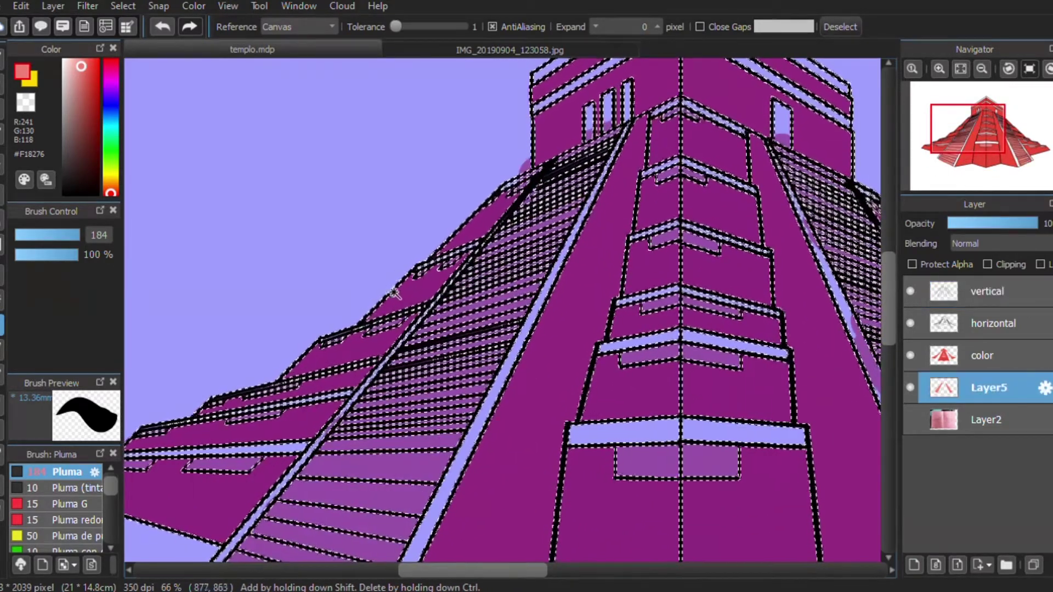
{"action": "key", "text": "ctrl+d"}
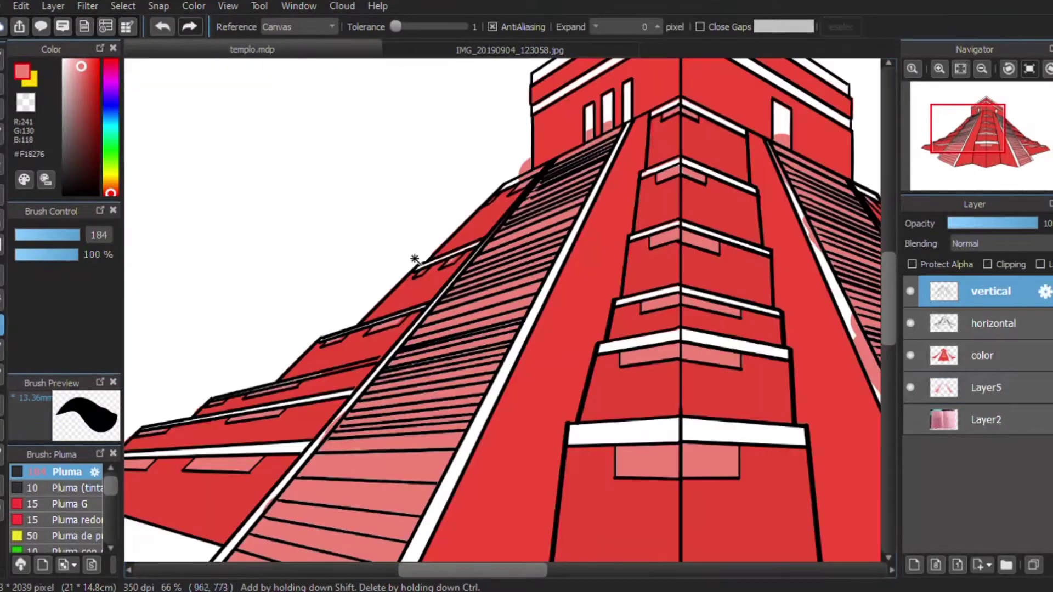
{"action": "scroll", "coordinate": [415, 259], "scroll_direction": "right", "scroll_amount": 5}
{"action": "left_click", "coordinate": [661, 368]}
{"action": "left_click", "coordinate": [1003, 303]}
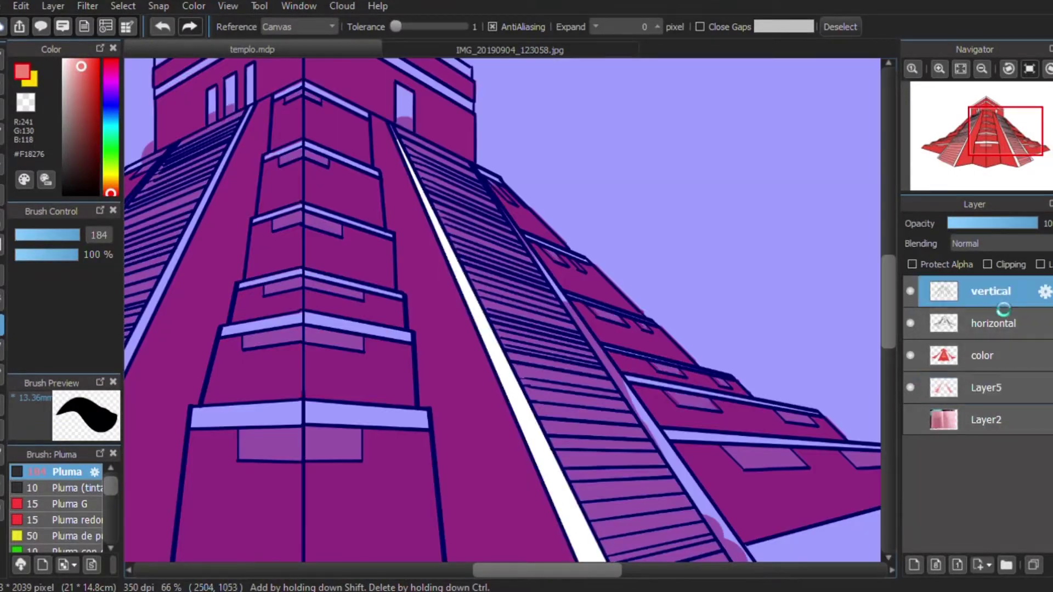
{"action": "left_click", "coordinate": [987, 387]}
{"action": "key", "text": "ctrl+d"}
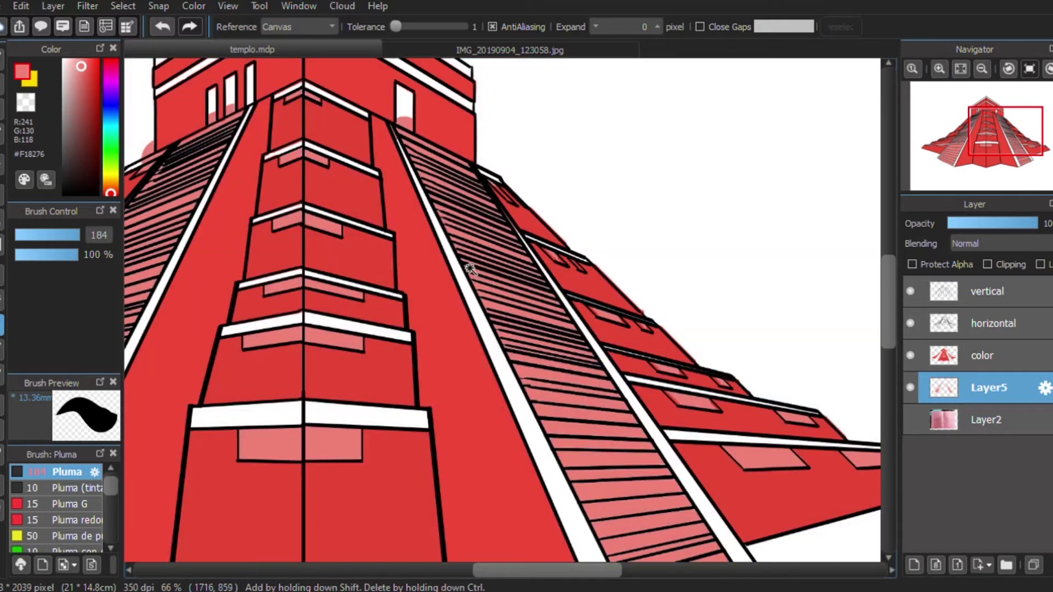
{"action": "key", "text": "e"}
{"action": "scroll", "coordinate": [482, 280], "scroll_direction": "left", "scroll_amount": 5}
On the color layer, bucket-fill the white ledge bands of the right face pink.
{"action": "scroll", "coordinate": [526, 305], "scroll_direction": "up", "scroll_amount": 1}
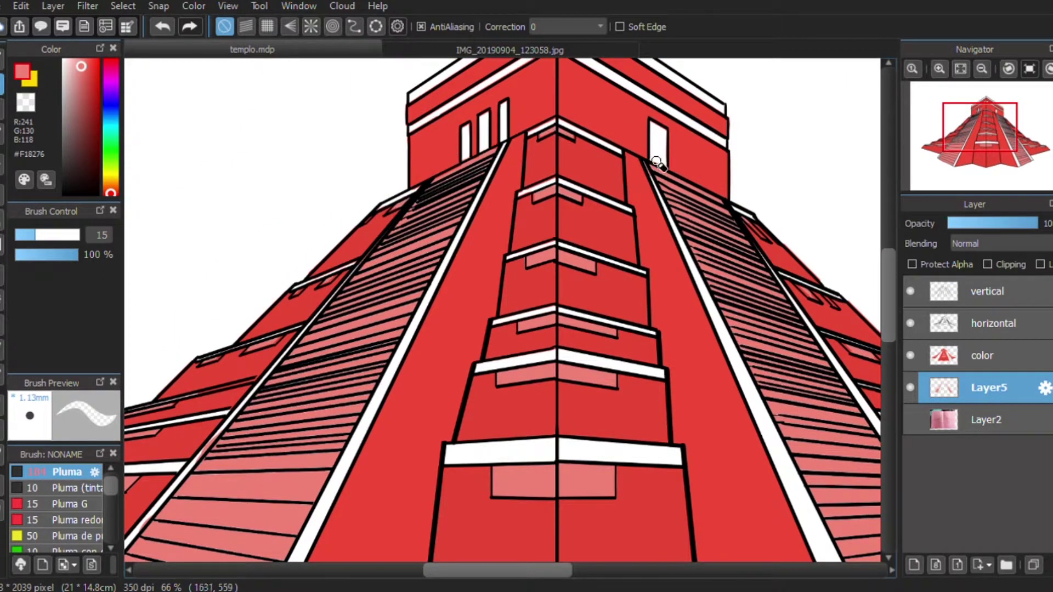
{"action": "scroll", "coordinate": [570, 164], "scroll_direction": "down", "scroll_amount": 3}
{"action": "scroll", "coordinate": [697, 334], "scroll_direction": "right", "scroll_amount": 4}
{"action": "scroll", "coordinate": [582, 391], "scroll_direction": "left", "scroll_amount": 8}
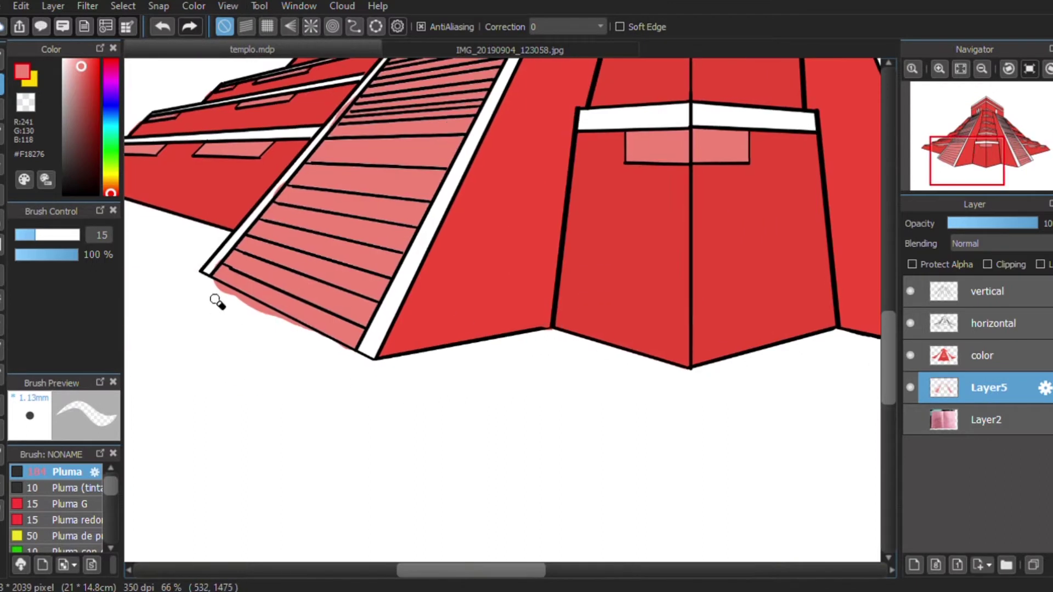
{"action": "scroll", "coordinate": [570, 359], "scroll_direction": "up", "scroll_amount": 3}
{"action": "scroll", "coordinate": [459, 324], "scroll_direction": "left", "scroll_amount": 4}
{"action": "scroll", "coordinate": [530, 240], "scroll_direction": "up", "scroll_amount": 3}
{"action": "scroll", "coordinate": [547, 214], "scroll_direction": "right", "scroll_amount": 3}
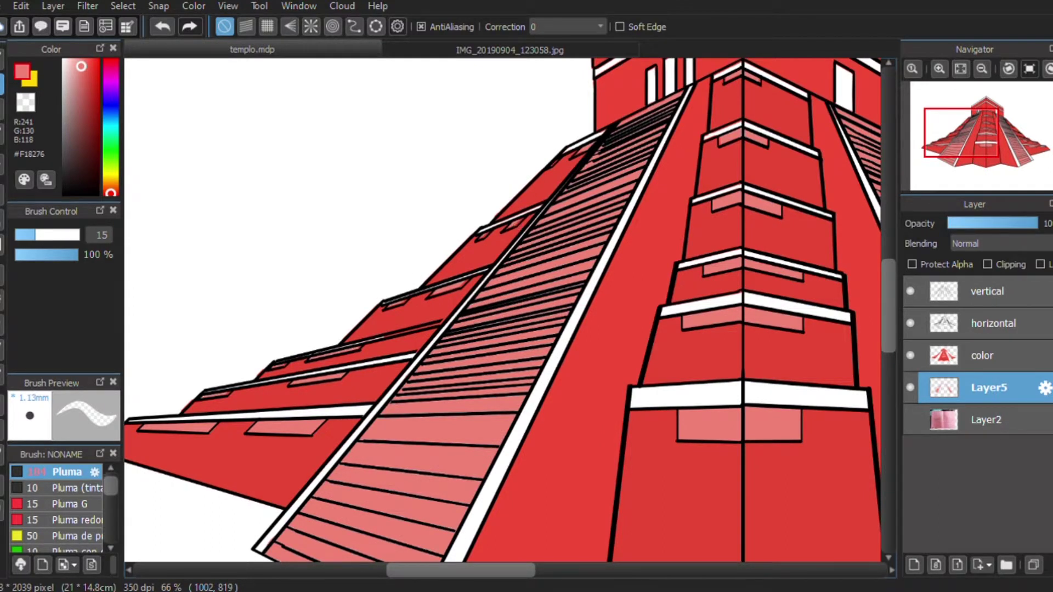
{"action": "left_click", "coordinate": [982, 355]}
{"action": "key", "text": "g"}
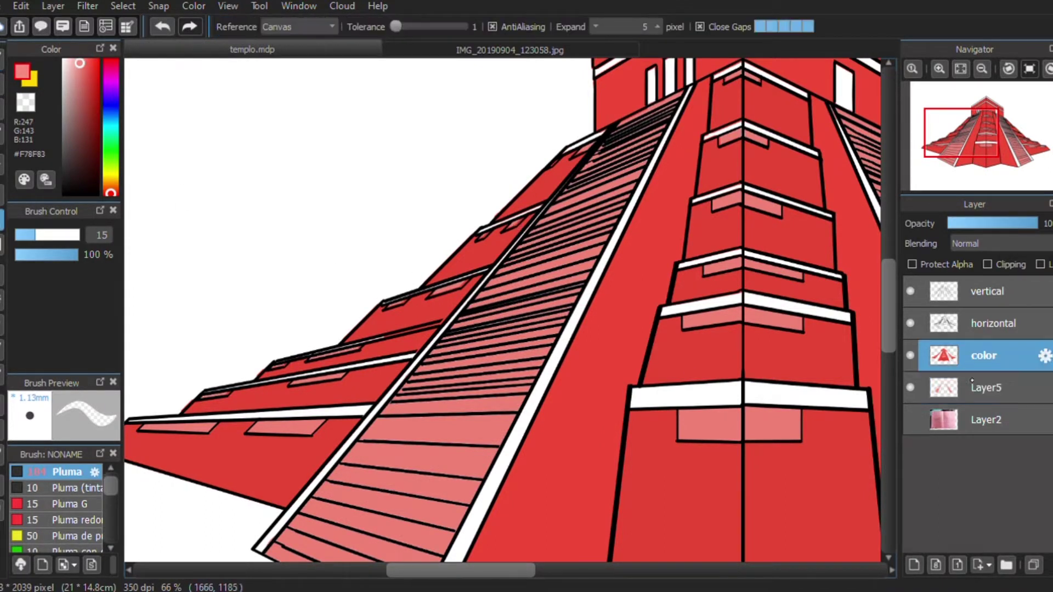
{"action": "left_click", "coordinate": [366, 425]}
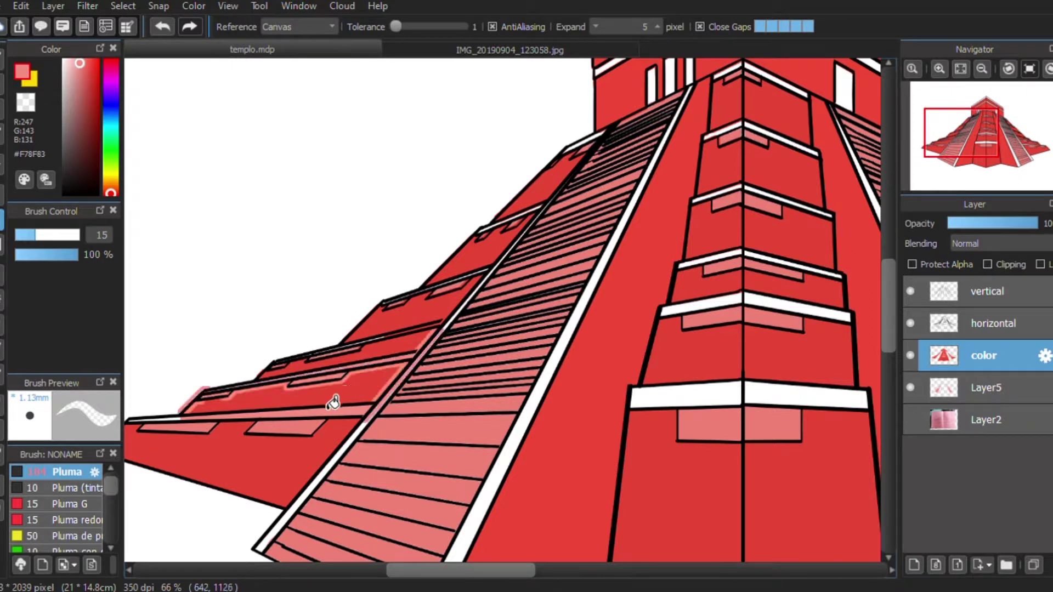
{"action": "left_click", "coordinate": [685, 395]}
{"action": "left_click", "coordinate": [800, 395]}
{"action": "left_click", "coordinate": [798, 314]}
{"action": "left_click", "coordinate": [735, 308]}
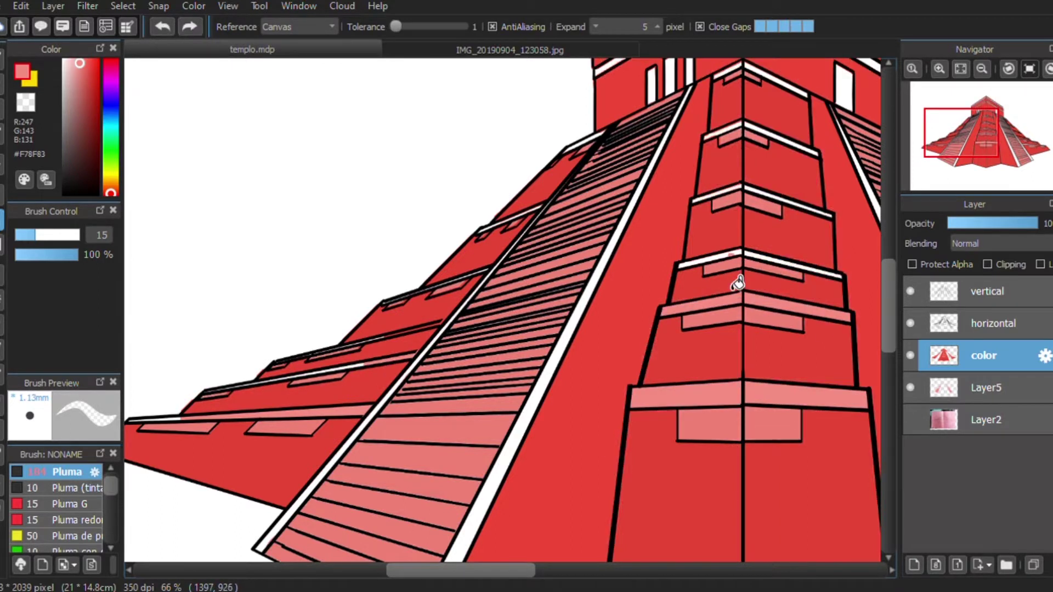
Fill the right-wing and left-side ledge strips pink, then add a new empty layer.
{"action": "scroll", "coordinate": [736, 282], "scroll_direction": "right", "scroll_amount": 5}
{"action": "scroll", "coordinate": [603, 329], "scroll_direction": "right", "scroll_amount": 5}
{"action": "left_click", "coordinate": [550, 351]}
{"action": "left_click", "coordinate": [683, 391]}
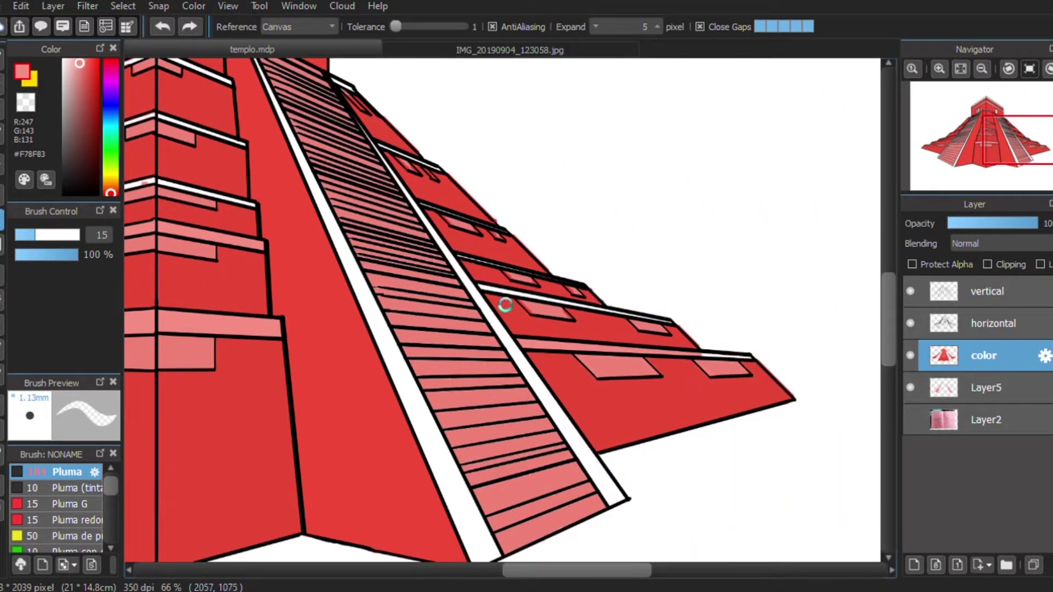
{"action": "scroll", "coordinate": [374, 221], "scroll_direction": "up", "scroll_amount": 5}
{"action": "scroll", "coordinate": [374, 221], "scroll_direction": "left", "scroll_amount": 4}
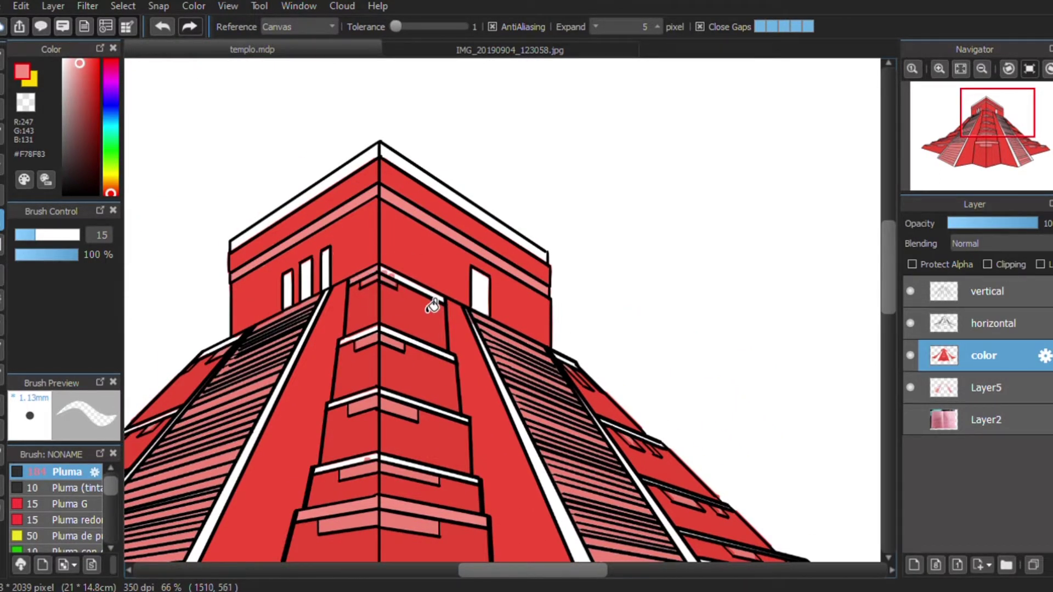
{"action": "scroll", "coordinate": [648, 423], "scroll_direction": "up", "scroll_amount": 4}
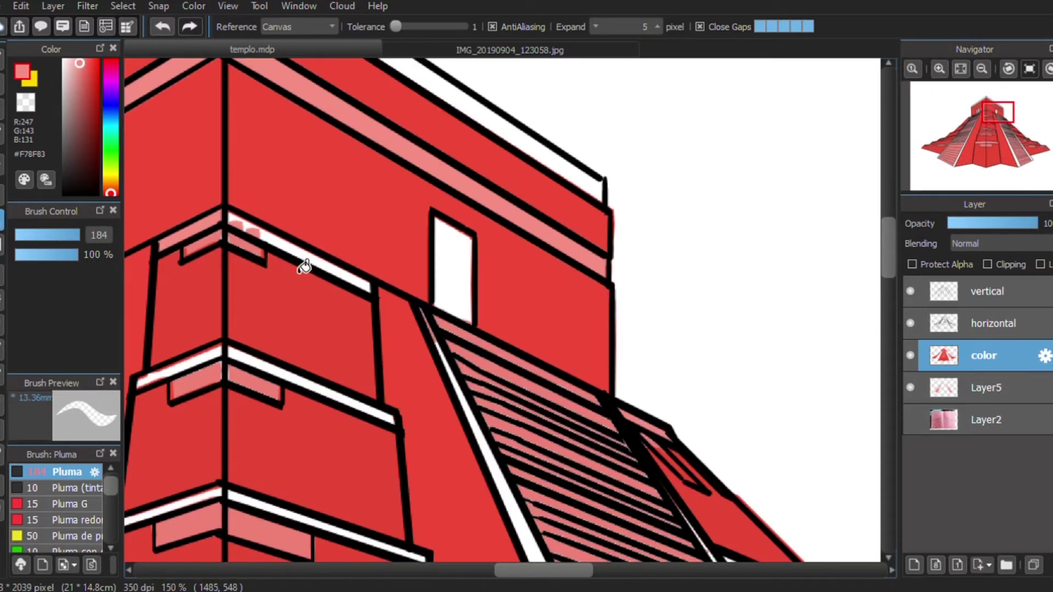
{"action": "left_click", "coordinate": [203, 376]}
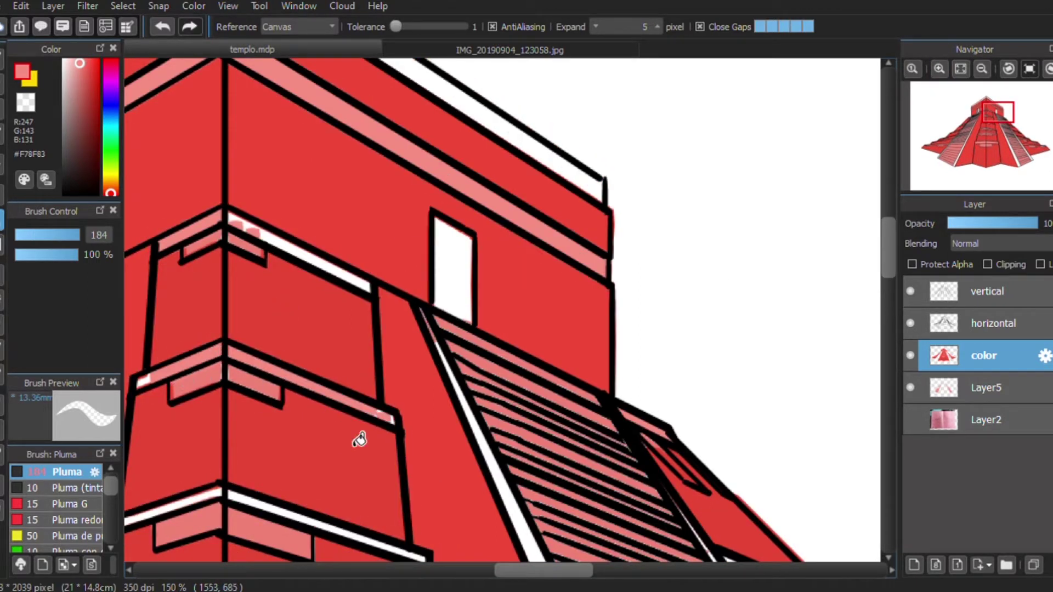
{"action": "left_click", "coordinate": [204, 514]}
{"action": "mouse_move", "coordinate": [204, 513]}
{"action": "left_mouse_down"}
{"action": "mouse_move", "coordinate": [277, 364]}
{"action": "mouse_move", "coordinate": [352, 333]}
{"action": "left_mouse_up"}
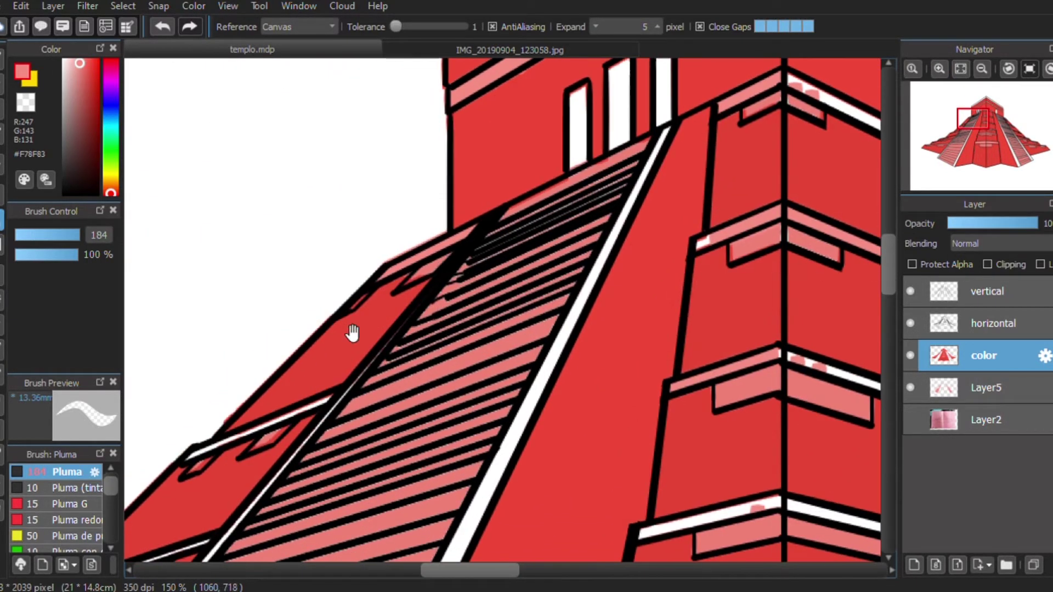
{"action": "left_click_drag", "start_coordinate": [197, 471], "coordinate": [527, 257]}
{"action": "left_click_drag", "start_coordinate": [254, 463], "coordinate": [208, 229]}
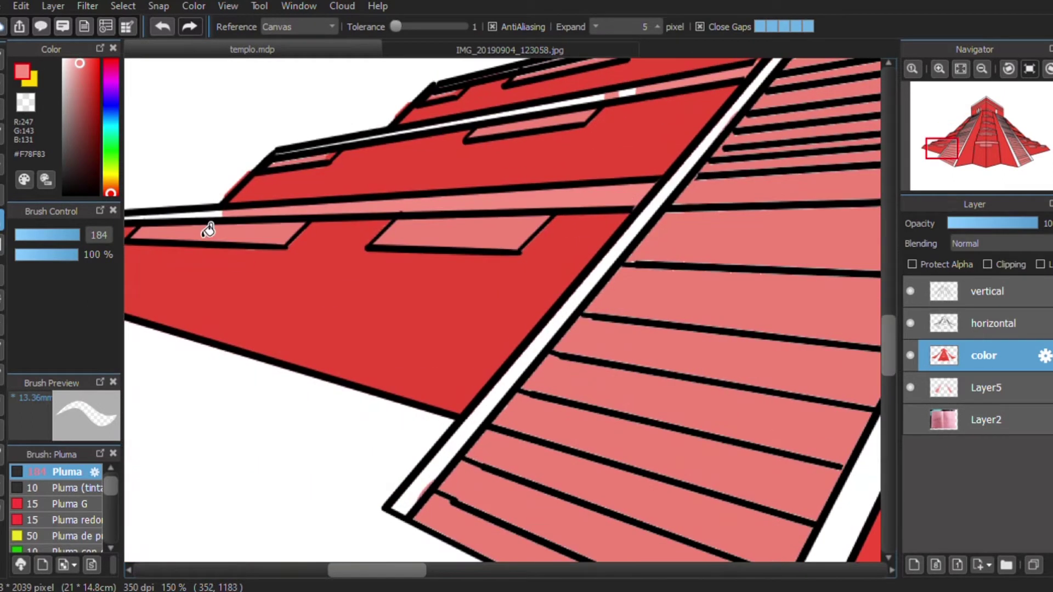
{"action": "left_click", "coordinate": [914, 565]}
{"action": "left_click_drag", "start_coordinate": [976, 355], "coordinate": [976, 419]}
{"action": "key", "text": "b"}
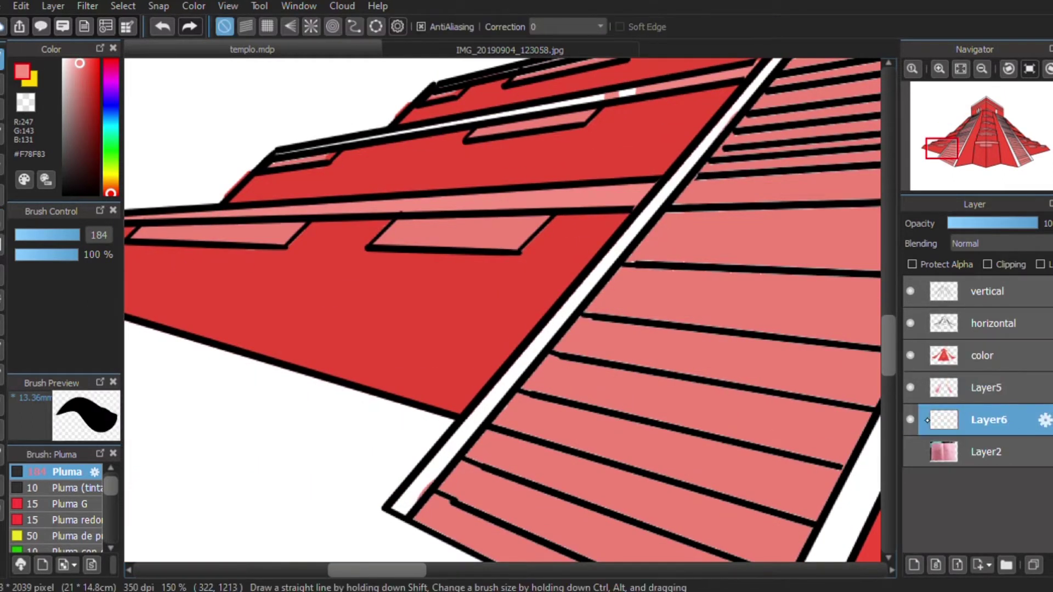
{"action": "left_click_drag", "start_coordinate": [641, 128], "coordinate": [713, 230]}
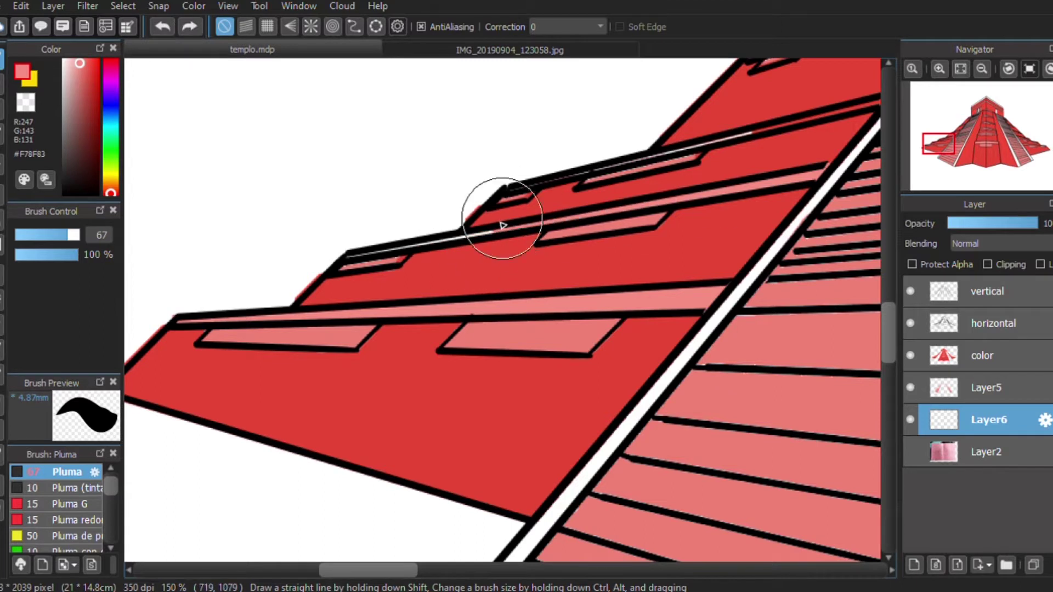
{"action": "left_click_drag", "start_coordinate": [656, 176], "coordinate": [411, 282]}
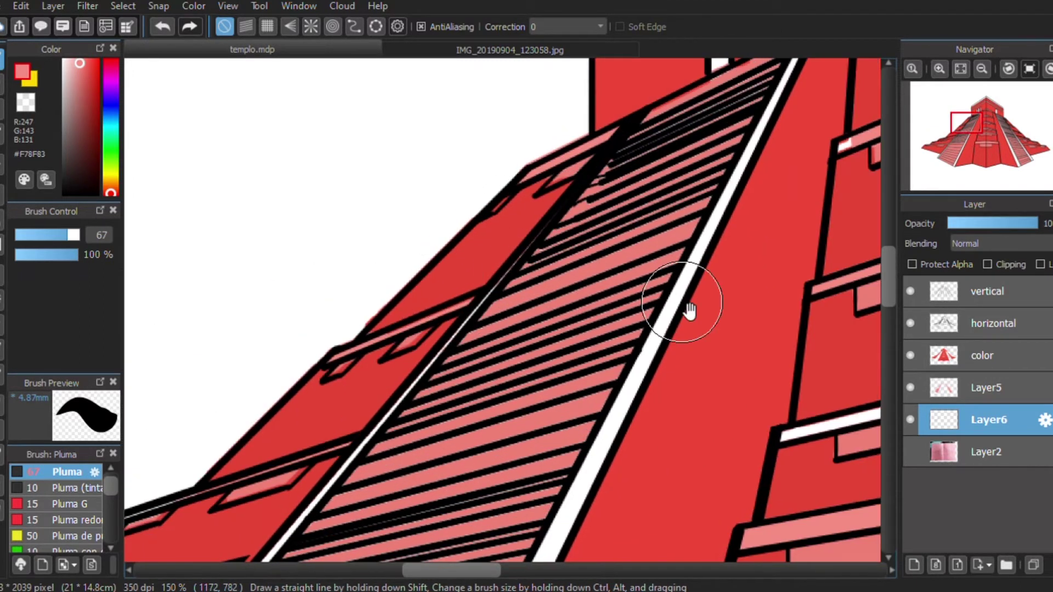
{"action": "left_click_drag", "start_coordinate": [686, 305], "coordinate": [588, 200]}
{"action": "mouse_move", "coordinate": [696, 349]}
{"action": "left_mouse_down"}
{"action": "mouse_move", "coordinate": [558, 377]}
{"action": "mouse_move", "coordinate": [717, 322]}
{"action": "mouse_move", "coordinate": [301, 176]}
{"action": "mouse_move", "coordinate": [592, 364]}
{"action": "mouse_move", "coordinate": [364, 277]}
{"action": "left_mouse_up"}
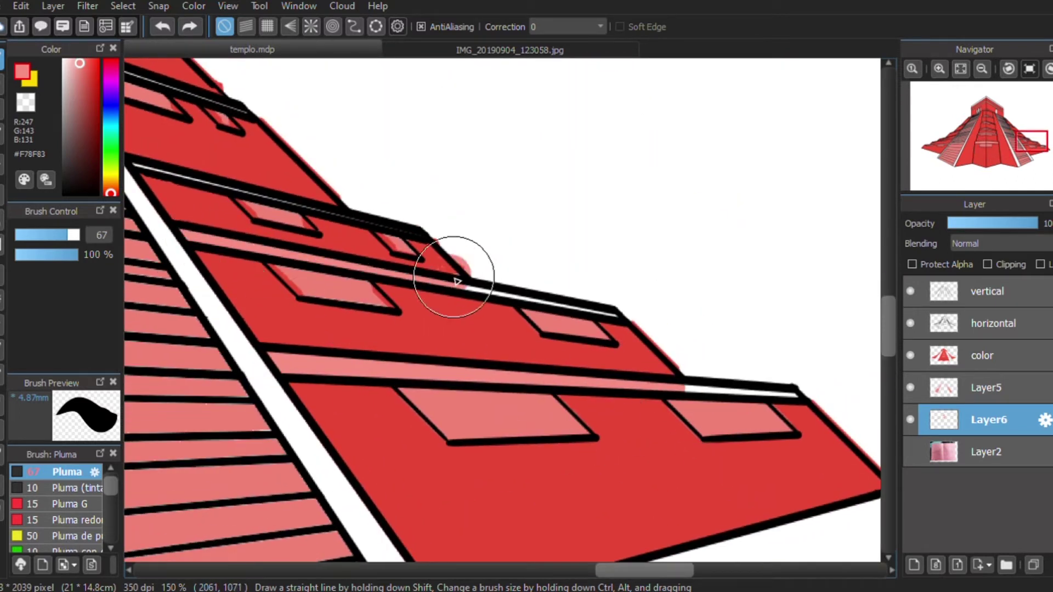
{"action": "left_click_drag", "start_coordinate": [391, 316], "coordinate": [423, 341]}
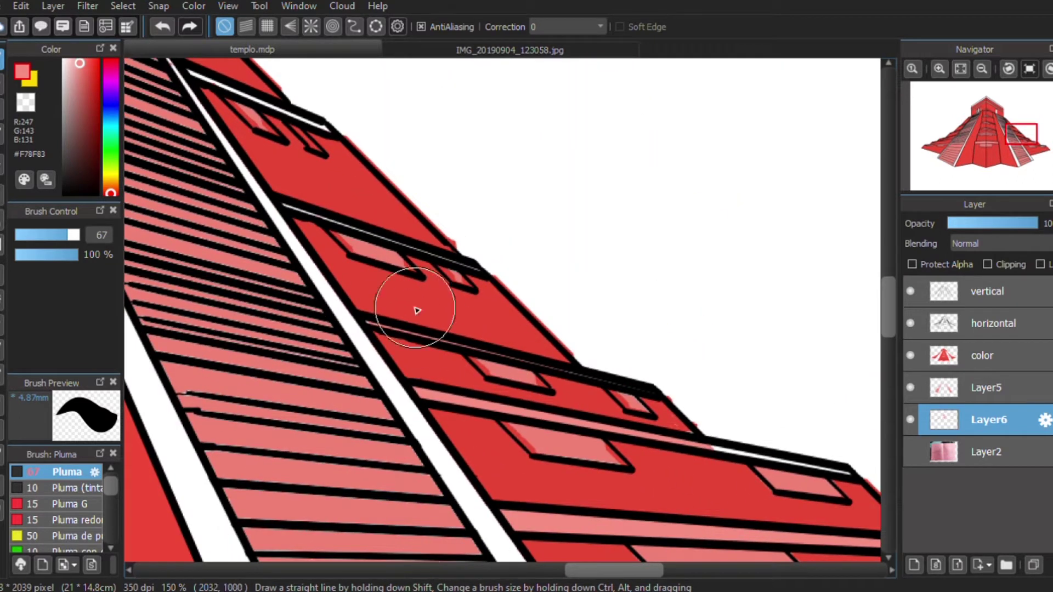
{"action": "left_click_drag", "start_coordinate": [376, 301], "coordinate": [368, 305]}
{"action": "scroll", "coordinate": [341, 287], "scroll_direction": "down", "scroll_amount": 5}
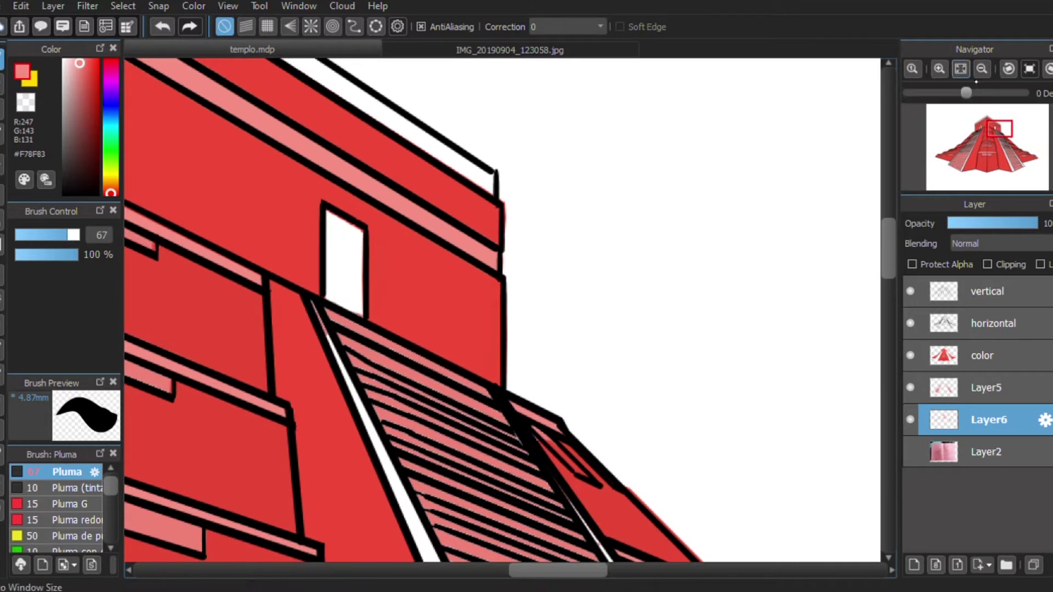
{"action": "scroll", "coordinate": [398, 351], "scroll_direction": "up", "scroll_amount": 3}
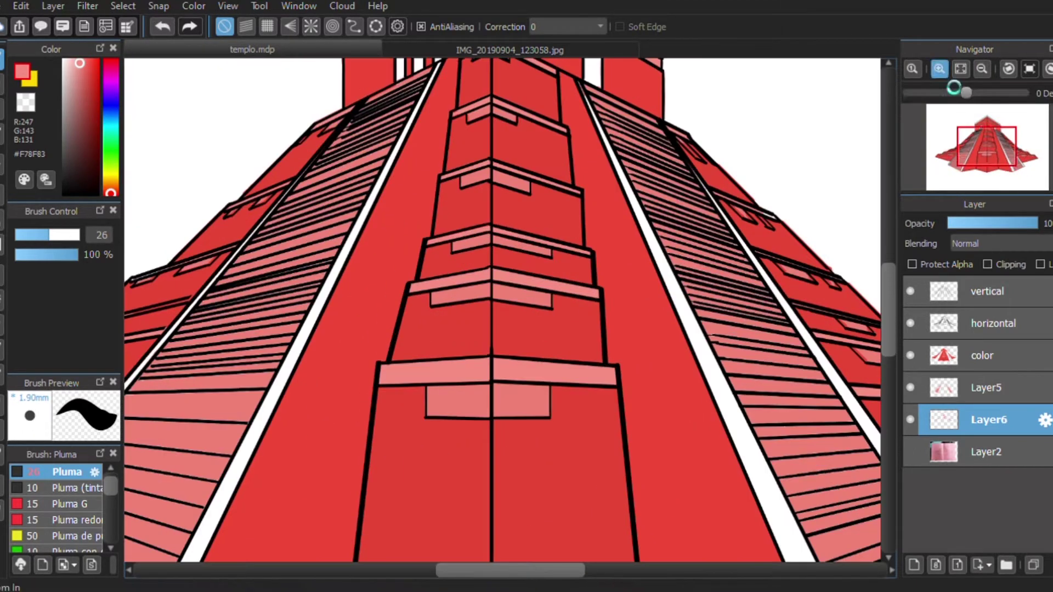
{"action": "left_click_drag", "start_coordinate": [275, 195], "coordinate": [529, 334]}
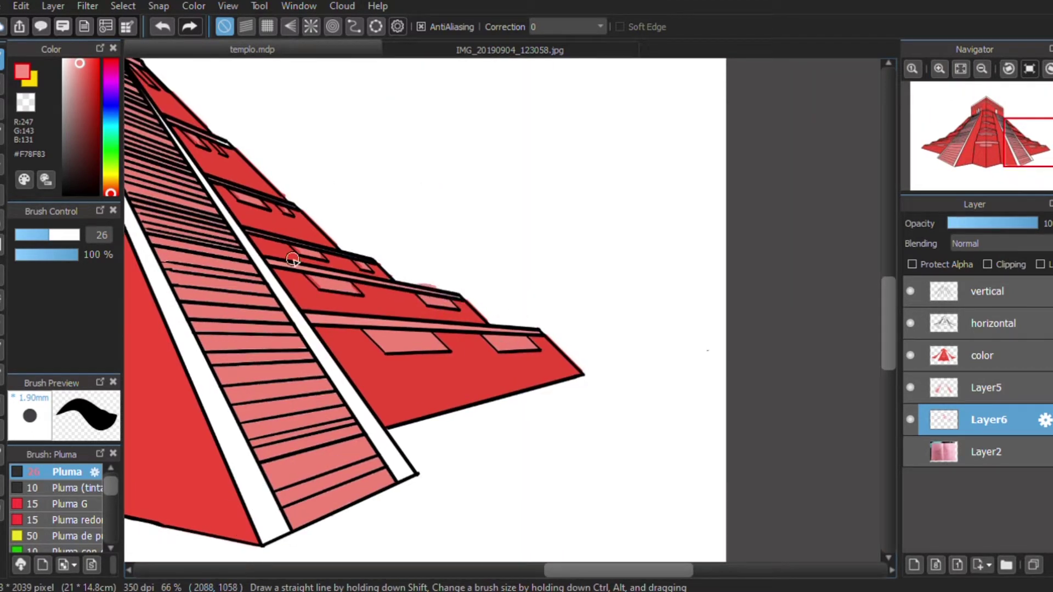
{"action": "left_click_drag", "start_coordinate": [210, 147], "coordinate": [532, 282]}
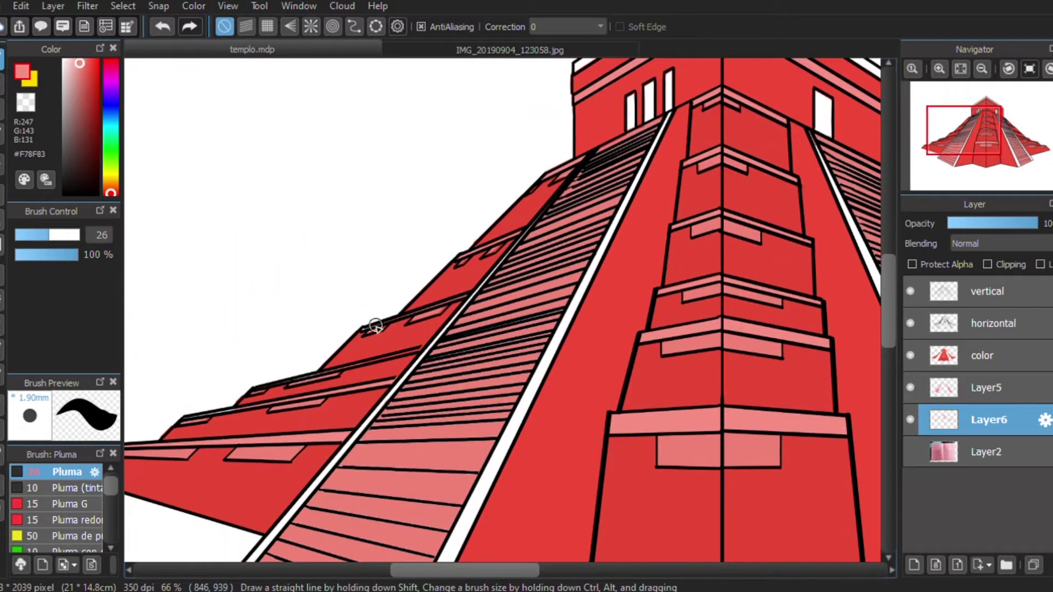
{"action": "left_click_drag", "start_coordinate": [348, 319], "coordinate": [485, 267]}
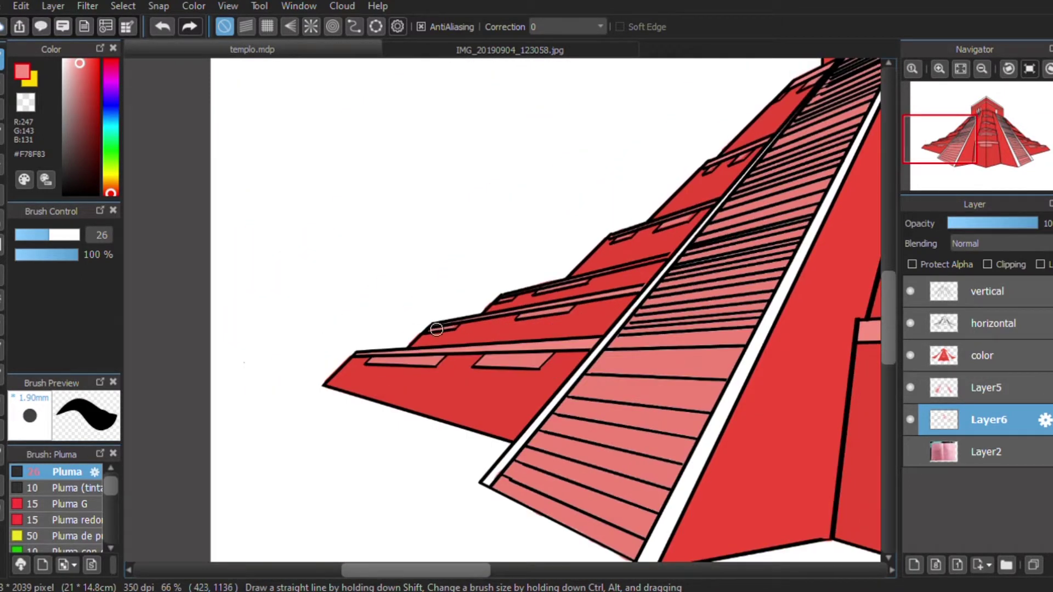
{"action": "scroll", "coordinate": [536, 176], "scroll_direction": "right", "scroll_amount": 5}
{"action": "scroll", "coordinate": [575, 327], "scroll_direction": "right", "scroll_amount": 5}
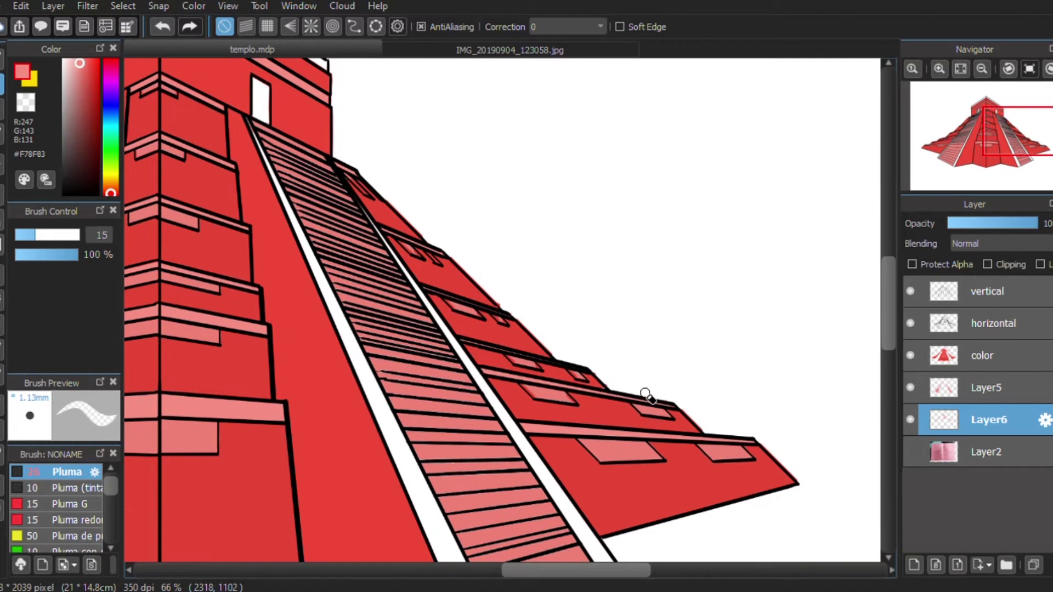
{"action": "key", "text": "ctrl+Up"}
{"action": "key", "text": "ctrl+Up"}
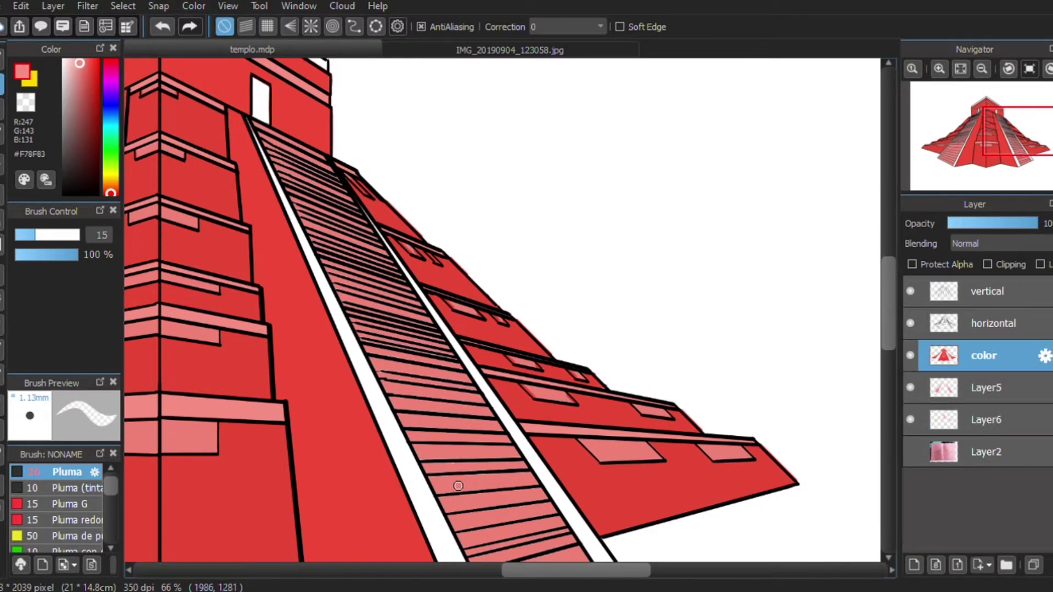
{"action": "left_click_drag", "start_coordinate": [450, 189], "coordinate": [498, 214]}
Fill the white roof edge strips and the stair stripes pink.
{"action": "key", "text": "g"}
{"action": "left_click", "coordinate": [418, 269]}
{"action": "left_click", "coordinate": [578, 276]}
{"action": "scroll", "coordinate": [502, 313], "scroll_direction": "down", "scroll_amount": 5}
{"action": "left_click", "coordinate": [391, 355]}
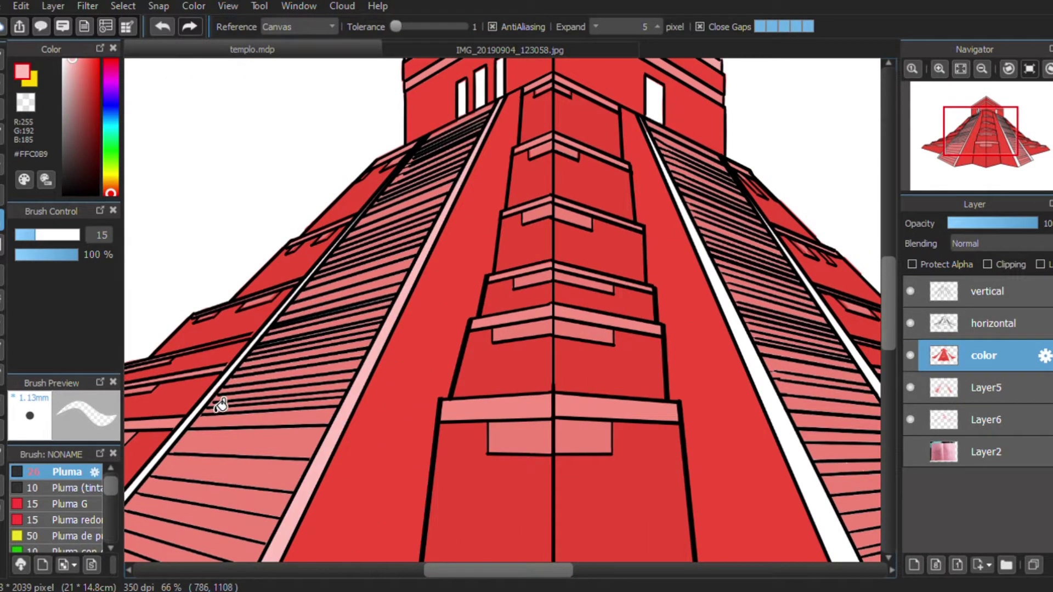
{"action": "left_click", "coordinate": [200, 435]}
{"action": "left_click", "coordinate": [782, 419]}
{"action": "left_click", "coordinate": [869, 376]}
{"action": "mouse_move", "coordinate": [334, 242]}
{"action": "left_mouse_down"}
{"action": "mouse_move", "coordinate": [321, 253]}
{"action": "mouse_move", "coordinate": [351, 230]}
{"action": "left_mouse_up"}
Fill the tower windows dark red #BF594D and add a new layer above color.
{"action": "left_click", "coordinate": [986, 419]}
{"action": "key", "text": "b"}
{"action": "scroll", "coordinate": [474, 412], "scroll_direction": "up", "scroll_amount": 2}
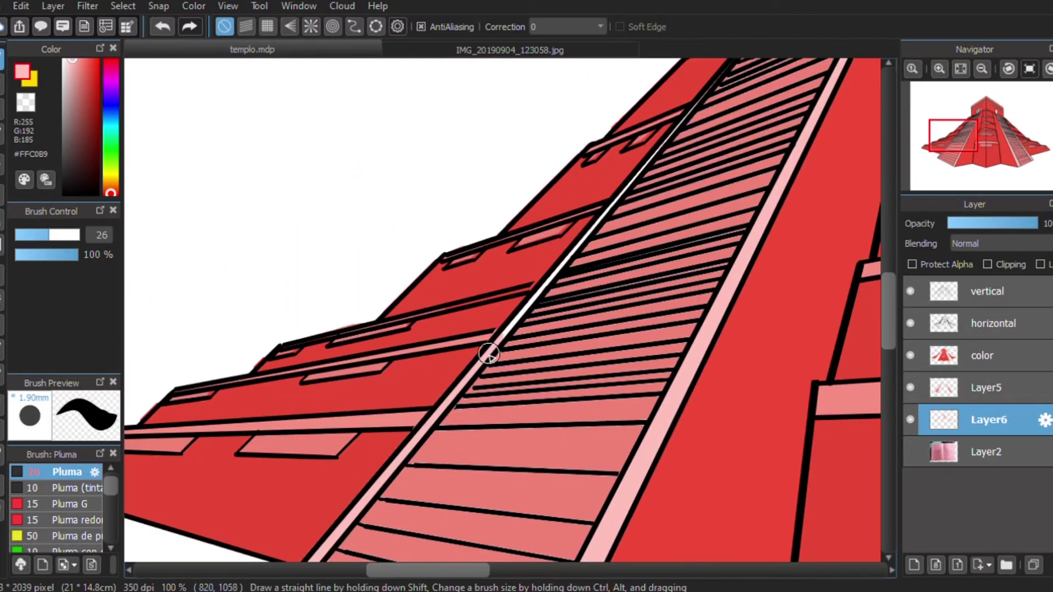
{"action": "scroll", "coordinate": [560, 313], "scroll_direction": "up", "scroll_amount": 2}
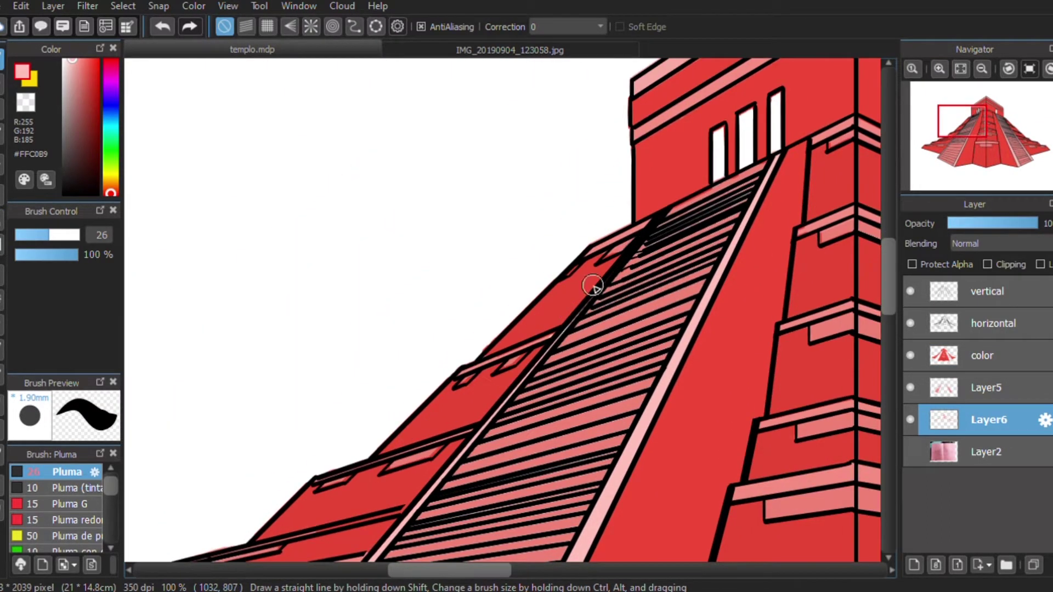
{"action": "left_click", "coordinate": [554, 298], "text": "alt"}
{"action": "key", "text": "g"}
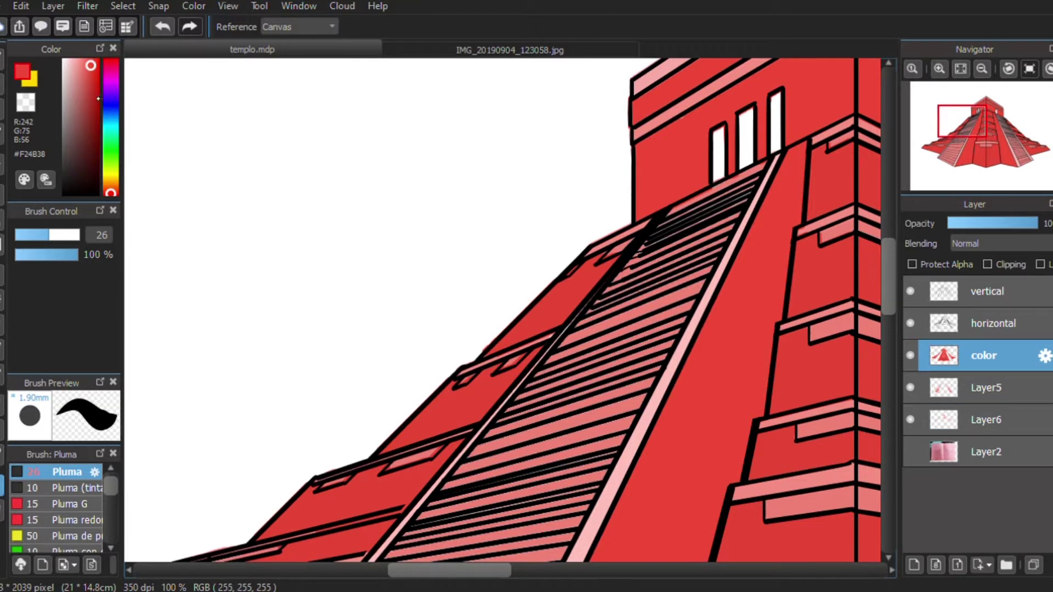
{"action": "scroll", "coordinate": [274, 294], "scroll_direction": "up", "scroll_amount": 3}
{"action": "scroll", "coordinate": [275, 293], "scroll_direction": "right", "scroll_amount": 3}
{"action": "left_click", "coordinate": [463, 365]}
{"action": "left_click", "coordinate": [492, 349]}
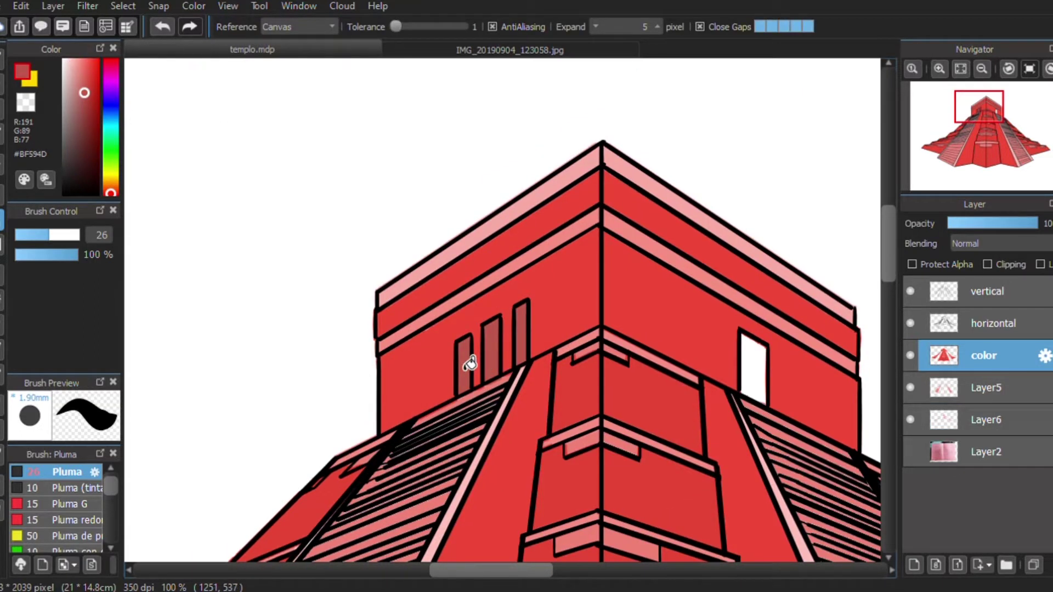
{"action": "left_click", "coordinate": [753, 366]}
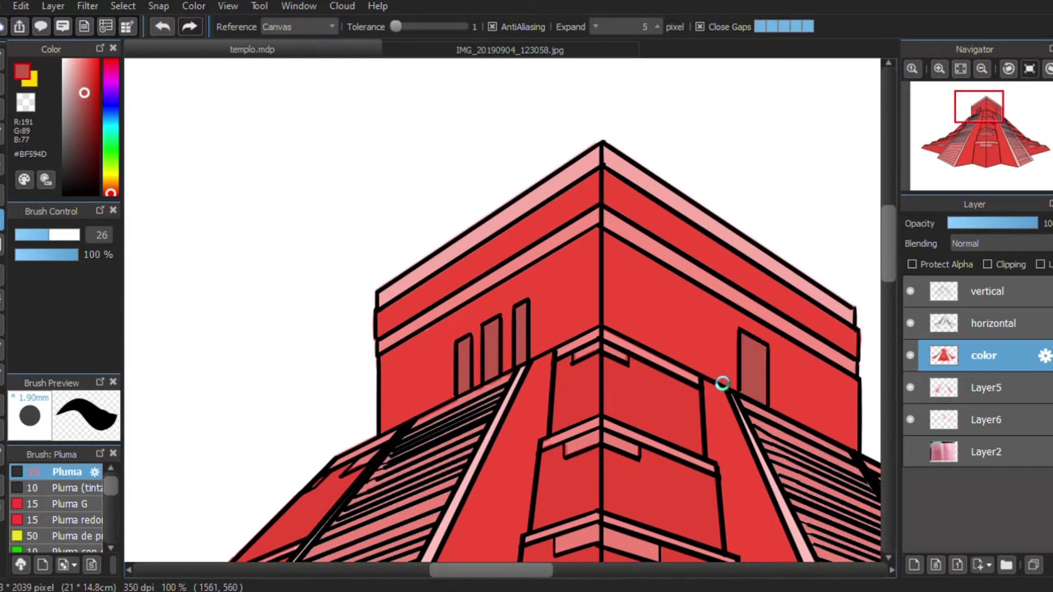
{"action": "left_click", "coordinate": [914, 565]}
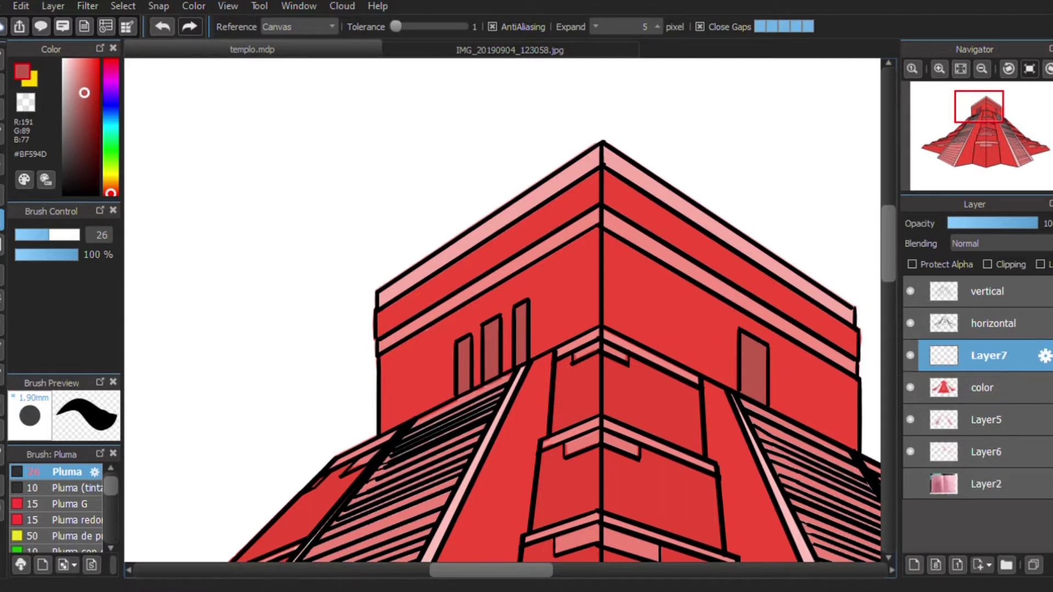
{"action": "type", "text": "sombra"}
Pick a purple at 8% opacity and rectangle-select the right half of the picture.
{"action": "key", "text": "ctrl+0"}
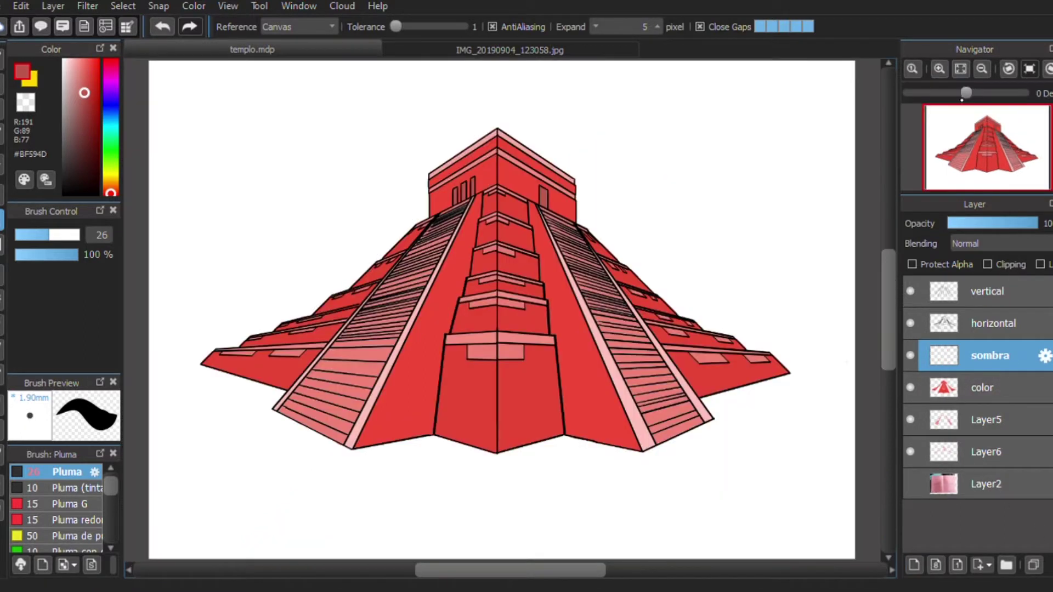
{"action": "left_click", "coordinate": [110, 90]}
{"action": "left_click", "coordinate": [19, 254]}
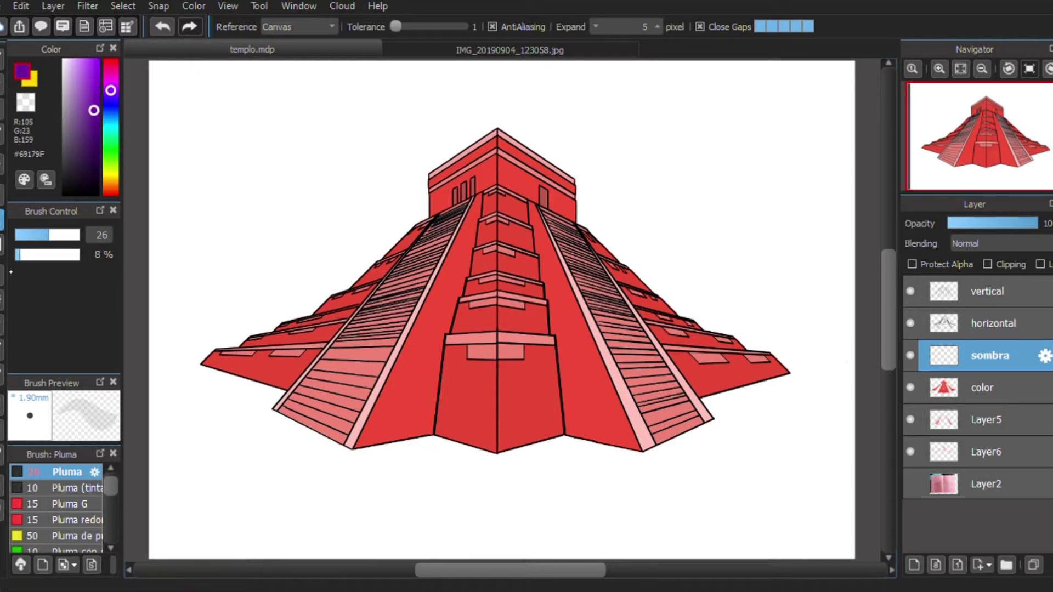
{"action": "key", "text": "m"}
{"action": "left_click_drag", "start_coordinate": [494, 114], "coordinate": [815, 504]}
Hide the colour, line and guide layers and bucket-fill the selection purple on sombra.
{"action": "key", "text": "g"}
{"action": "left_click", "coordinate": [911, 387]}
{"action": "left_click", "coordinate": [911, 420]}
{"action": "left_click", "coordinate": [910, 452]}
{"action": "left_click", "coordinate": [911, 323]}
{"action": "left_click", "coordinate": [910, 291]}
{"action": "left_click", "coordinate": [696, 380]}
Redo the purple fill on sombra and show the hidden layers again.
{"action": "left_click", "coordinate": [910, 387]}
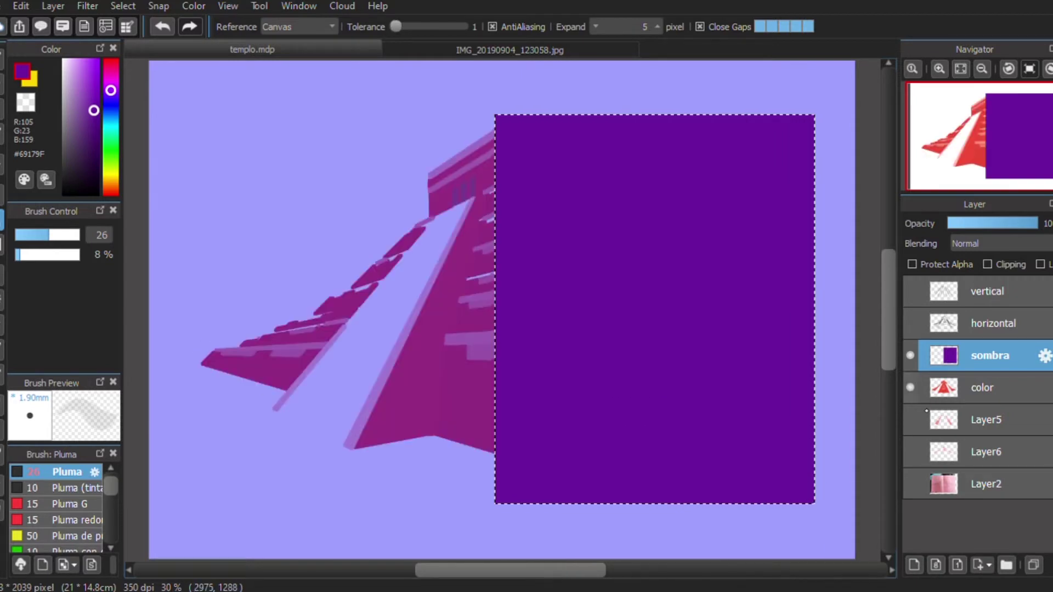
{"action": "key", "text": "ctrl+z"}
{"action": "key", "text": "ctrl+z"}
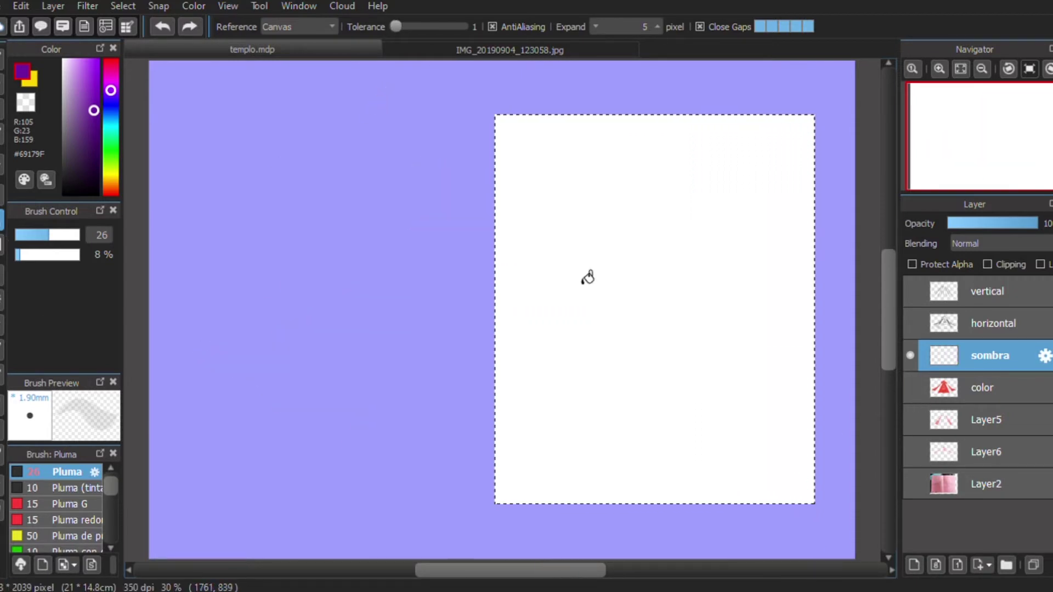
{"action": "left_click", "coordinate": [588, 277]}
{"action": "left_click", "coordinate": [911, 387]}
{"action": "left_click", "coordinate": [910, 419]}
{"action": "left_click", "coordinate": [911, 452]}
{"action": "left_click", "coordinate": [911, 323]}
Lower sombra's opacity to about 1%, clear the selection, and add a new layer.
{"action": "left_click_drag", "start_coordinate": [1037, 223], "coordinate": [953, 223]}
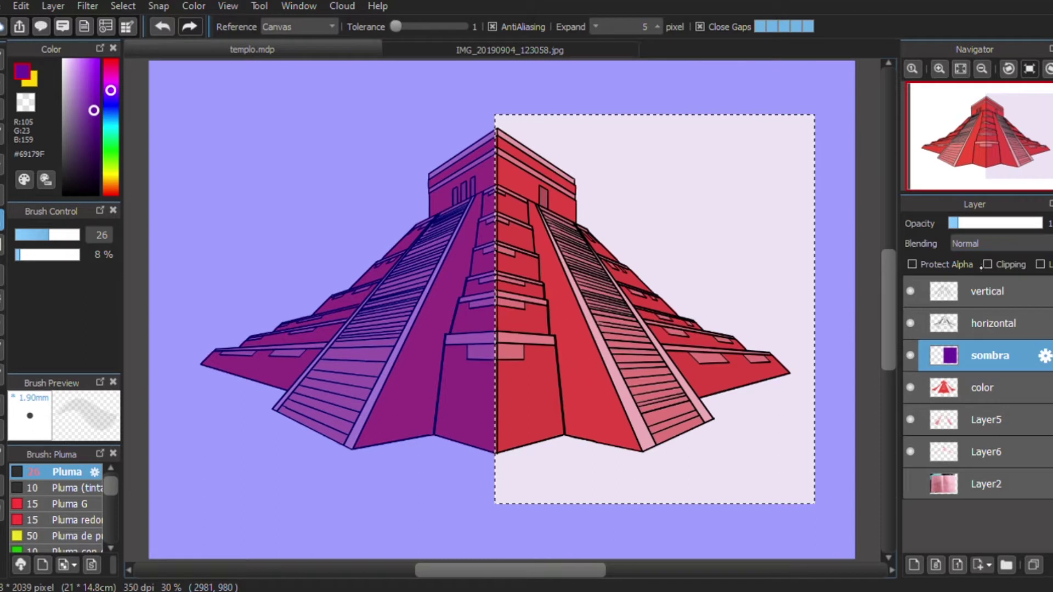
{"action": "left_click", "coordinate": [910, 356]}
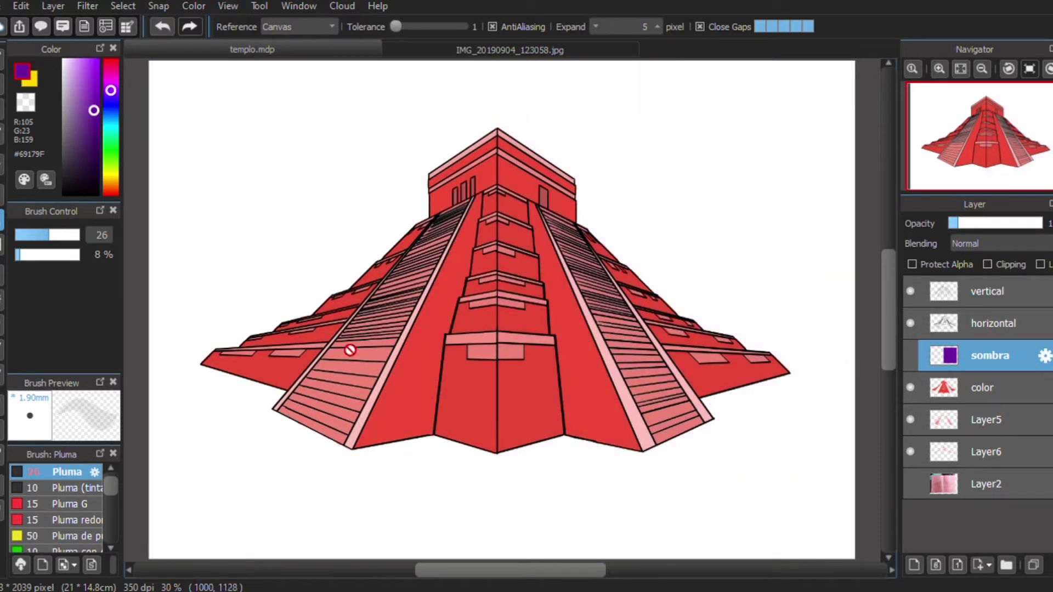
{"action": "key", "text": "w"}
{"action": "left_click", "coordinate": [672, 219]}
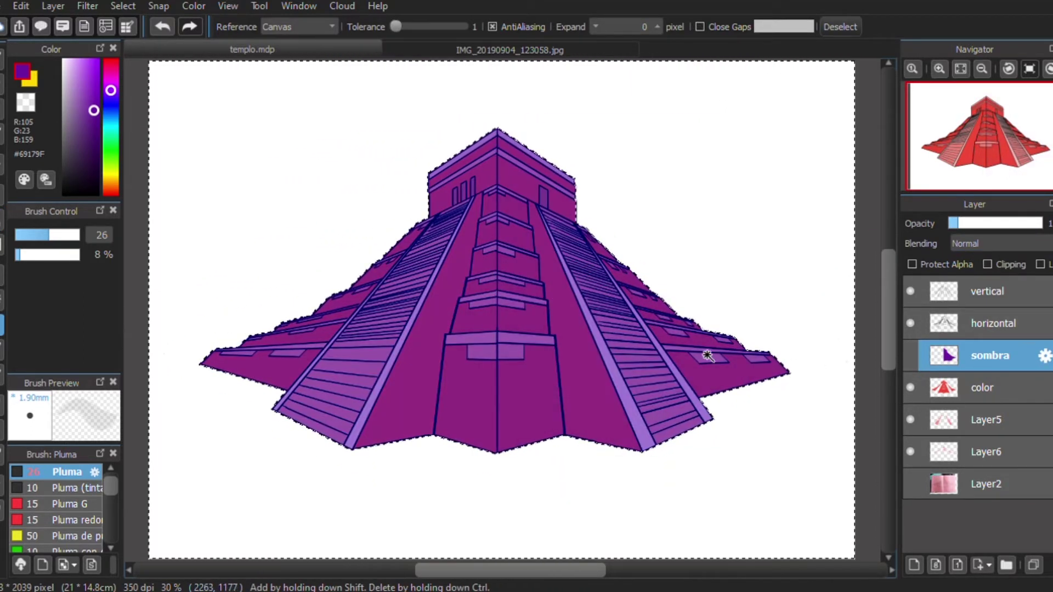
{"action": "key", "text": "ctrl+d"}
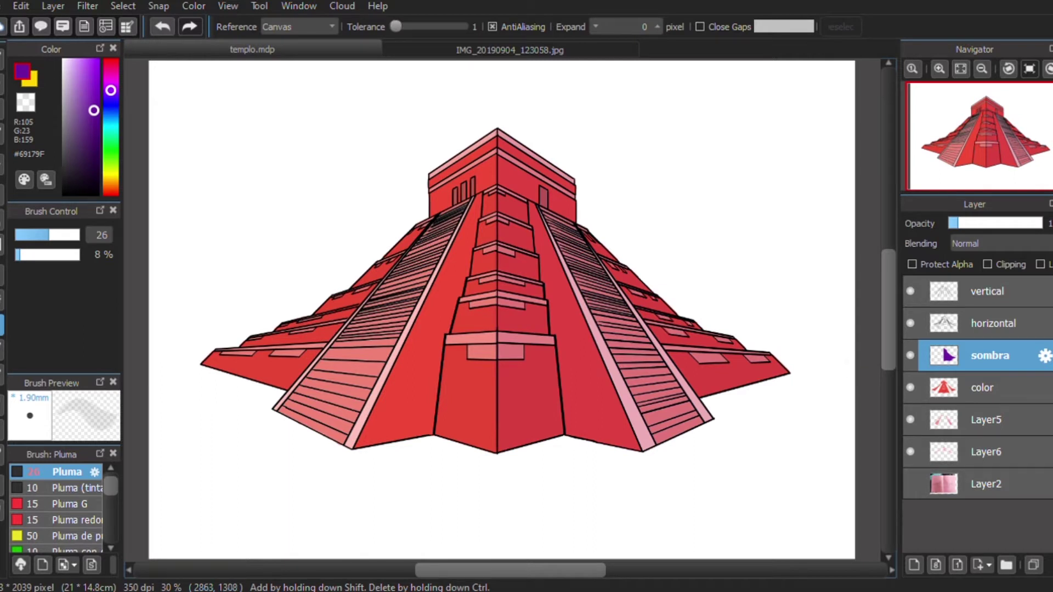
{"action": "key", "text": "ctrl+shift+n"}
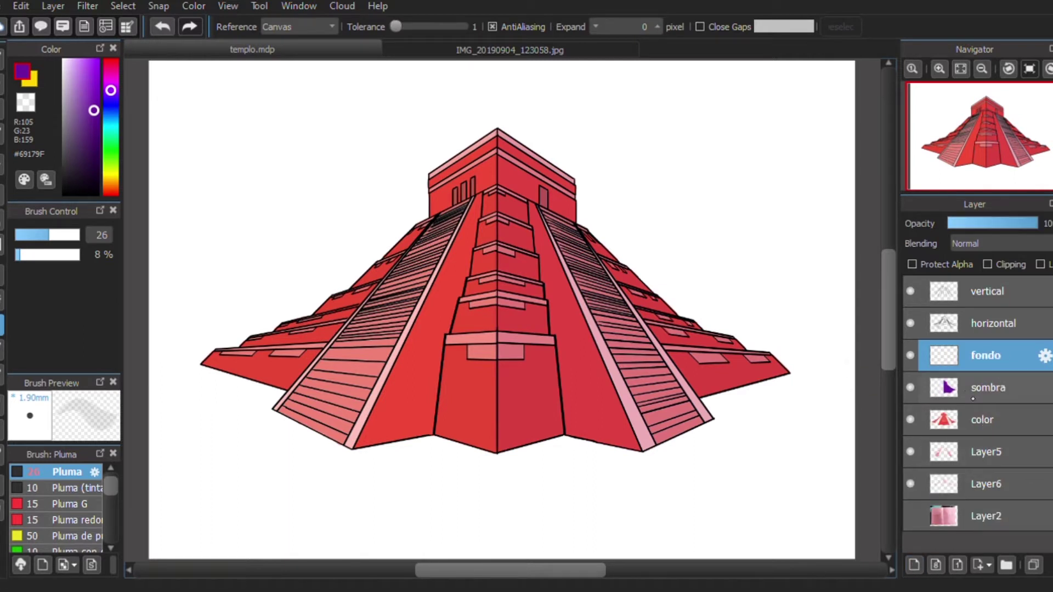
Draw a green horizon line across the canvas, using the sketch photo as reference.
{"action": "left_click", "coordinate": [111, 147]}
{"action": "left_click", "coordinate": [86, 85]}
{"action": "key", "text": "b"}
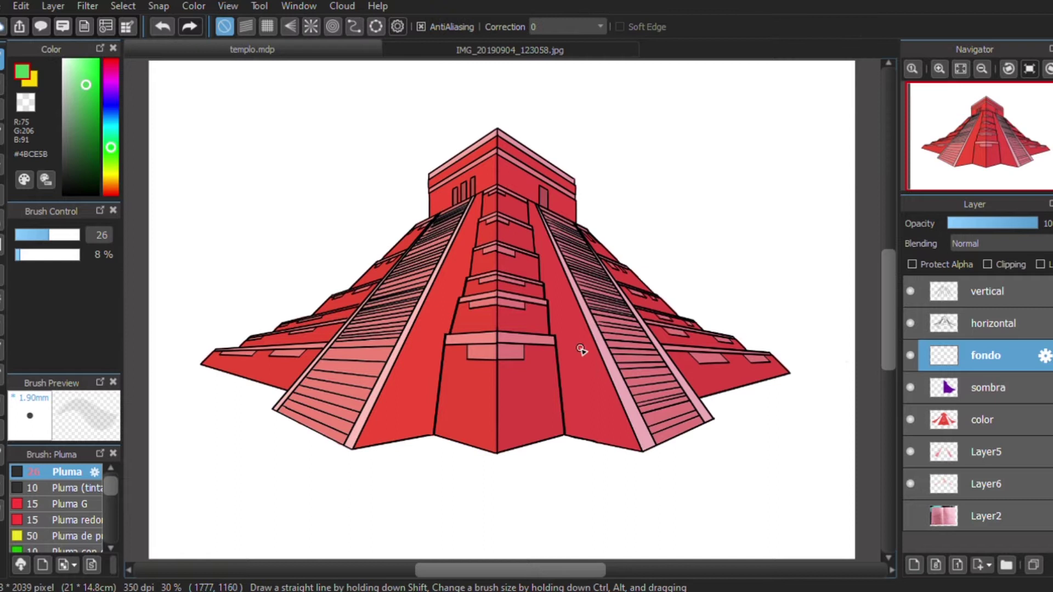
{"action": "left_click", "coordinate": [910, 516]}
{"action": "left_click_drag", "start_coordinate": [827, 365], "coordinate": [195, 362]}
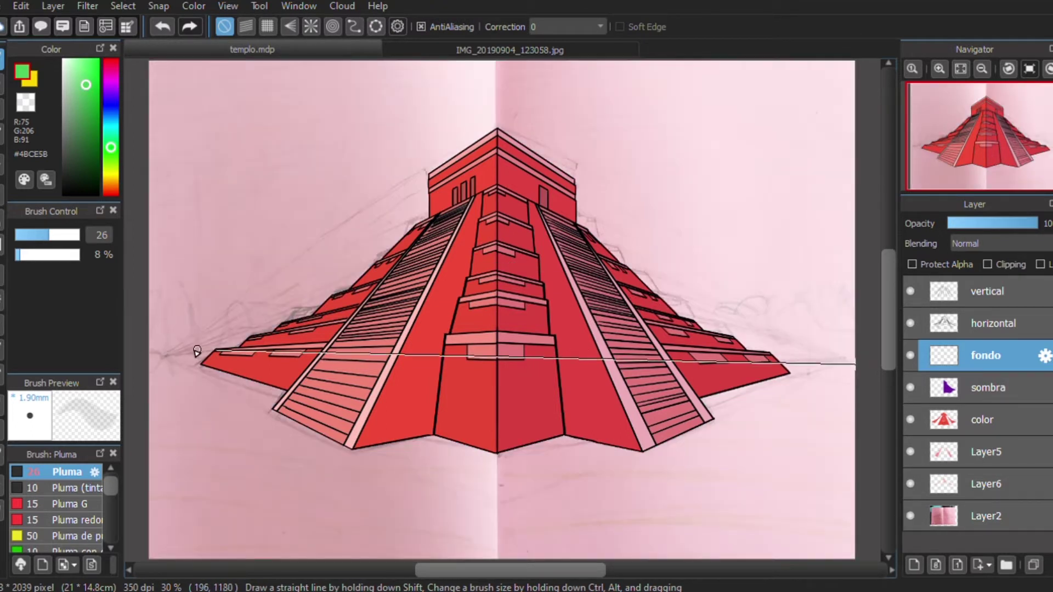
{"action": "left_click", "coordinate": [910, 516]}
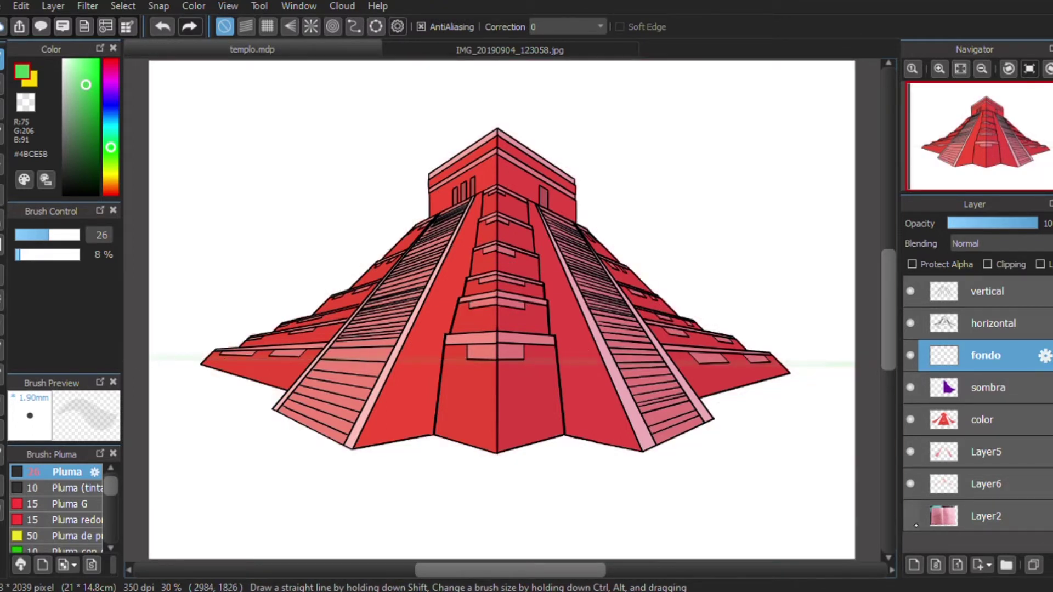
Bucket-fill the ground below the horizon green and test darker green strokes at 100% opacity.
{"action": "key", "text": "g"}
{"action": "left_click", "coordinate": [690, 496]}
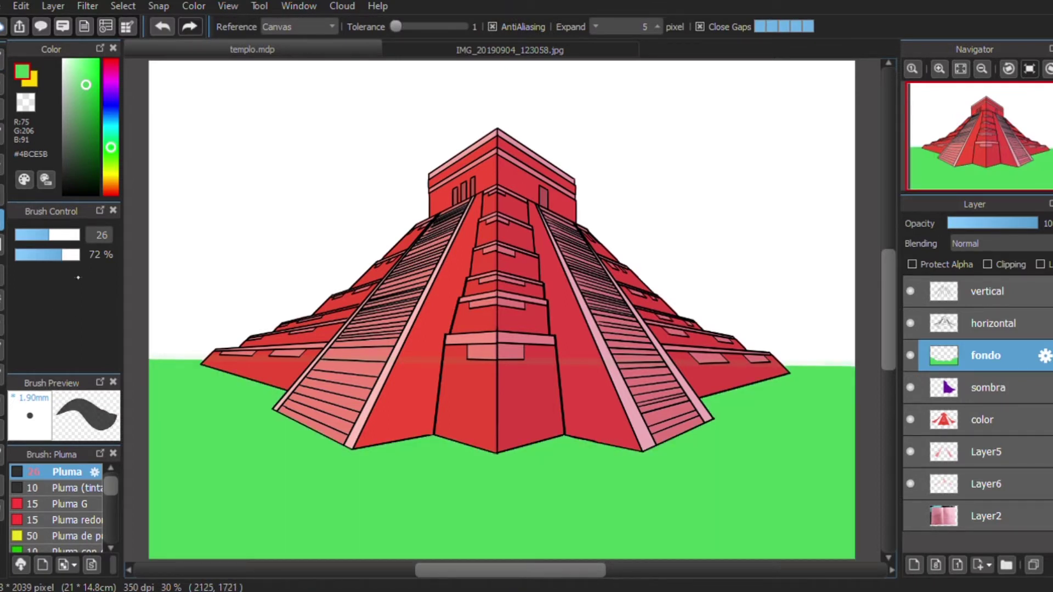
{"action": "left_click", "coordinate": [77, 255]}
{"action": "key", "text": "b"}
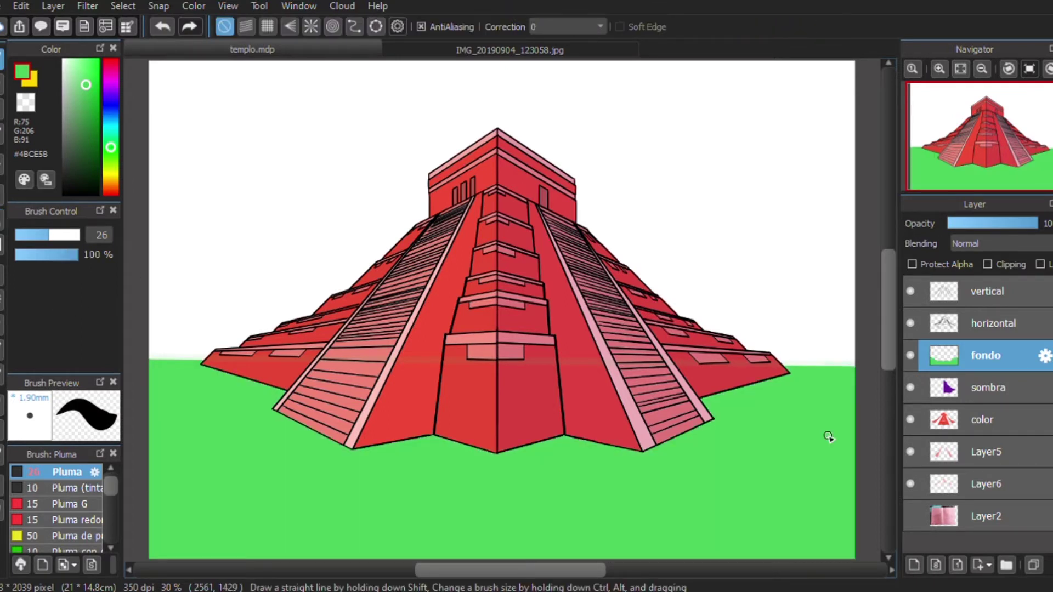
{"action": "scroll", "coordinate": [770, 421], "scroll_direction": "down", "scroll_amount": 3}
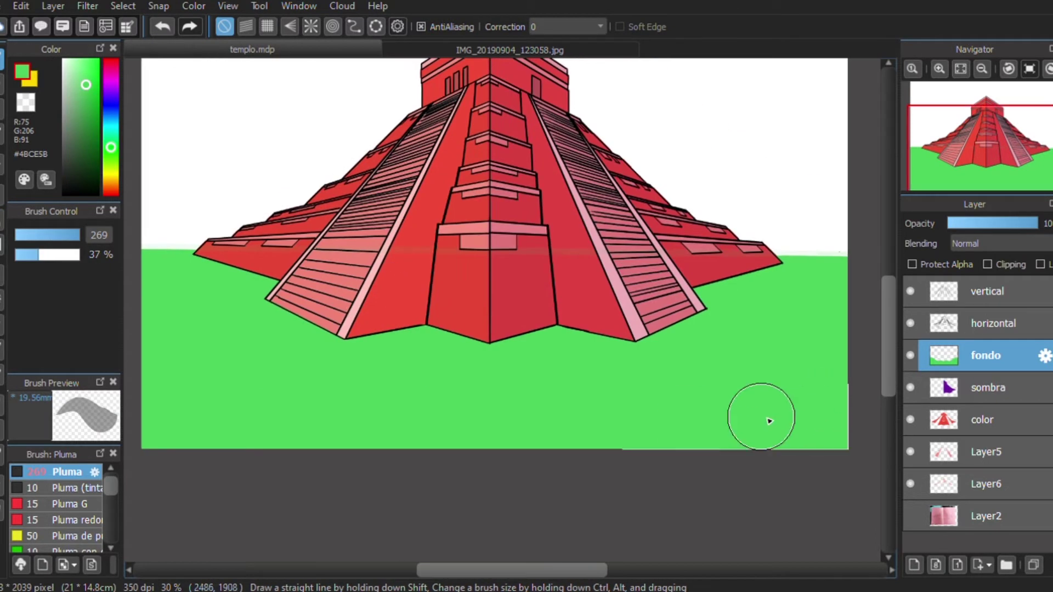
{"action": "left_click", "coordinate": [93, 106]}
{"action": "mouse_move", "coordinate": [581, 423]}
{"action": "left_mouse_down"}
{"action": "mouse_move", "coordinate": [845, 395]}
{"action": "mouse_move", "coordinate": [562, 397]}
{"action": "mouse_move", "coordinate": [754, 395]}
{"action": "mouse_move", "coordinate": [823, 369]}
{"action": "mouse_move", "coordinate": [857, 268]}
{"action": "left_mouse_up"}
{"action": "key", "text": "ctrl+z"}
{"action": "key", "text": "ctrl+z"}
Paint a translucent shadow along the pyramid base.
{"action": "mouse_move", "coordinate": [795, 364]}
{"action": "left_mouse_down"}
{"action": "mouse_move", "coordinate": [364, 347]}
{"action": "mouse_move", "coordinate": [512, 301]}
{"action": "mouse_move", "coordinate": [191, 286]}
{"action": "left_mouse_up"}
{"action": "scroll", "coordinate": [331, 475], "scroll_direction": "down", "scroll_amount": 3}
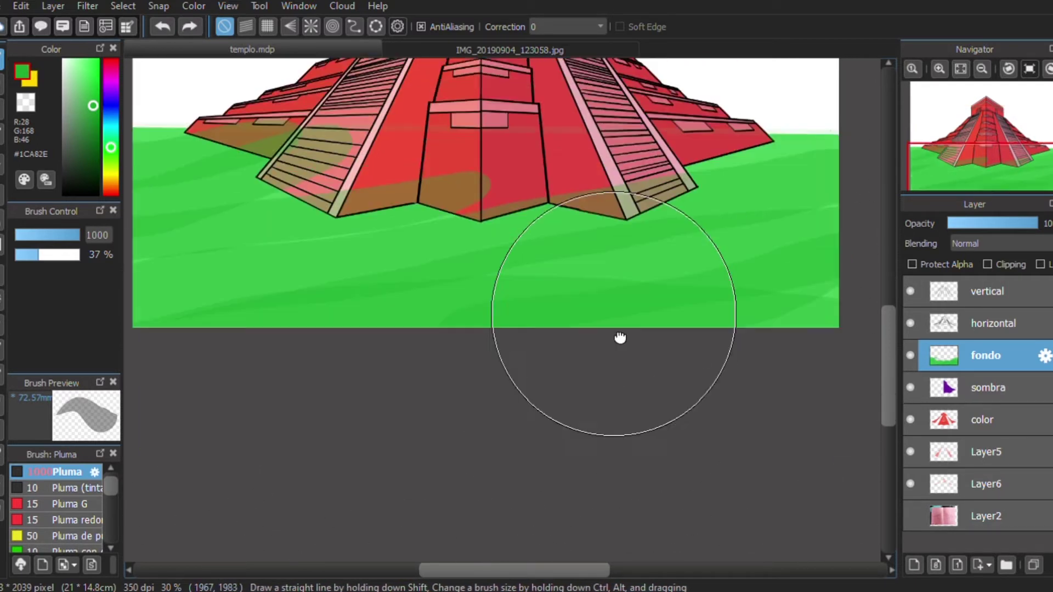
{"action": "scroll", "coordinate": [618, 337], "scroll_direction": "up", "scroll_amount": 3}
{"action": "left_click_drag", "start_coordinate": [390, 381], "coordinate": [654, 341]}
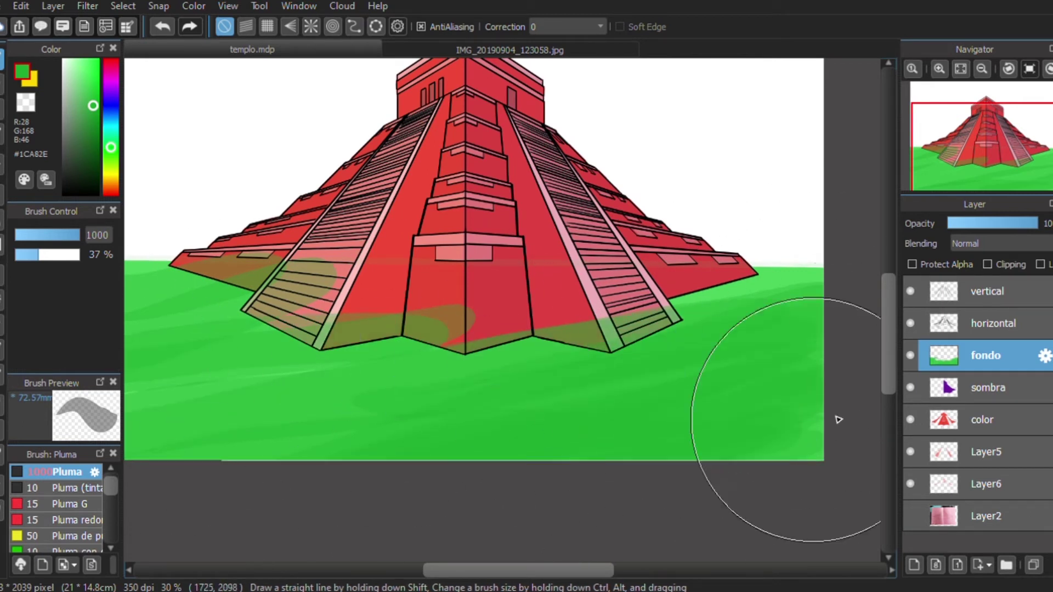
{"action": "key", "text": "ctrl+z"}
{"action": "key", "text": "ctrl+z"}
{"action": "left_click_drag", "start_coordinate": [492, 233], "coordinate": [535, 298]}
Magic-wand the white background, invert it, and clear the grass from the pyramid area.
{"action": "left_click", "coordinate": [910, 356]}
{"action": "key", "text": "w"}
{"action": "left_click", "coordinate": [459, 447]}
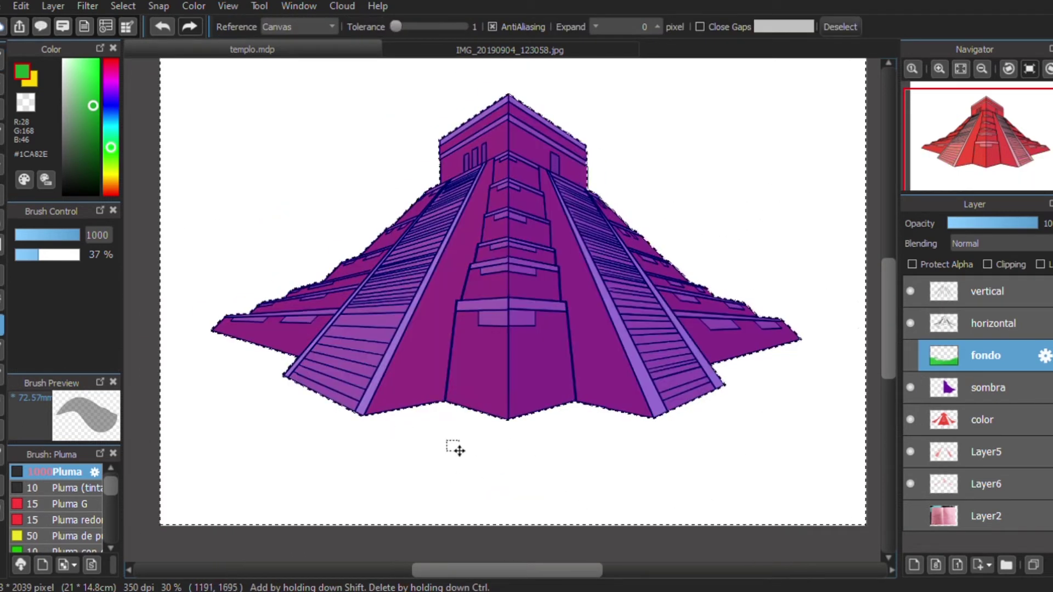
{"action": "key", "text": "ctrl+shift+i"}
{"action": "left_click", "coordinate": [911, 355]}
{"action": "key", "text": "ctrl+d"}
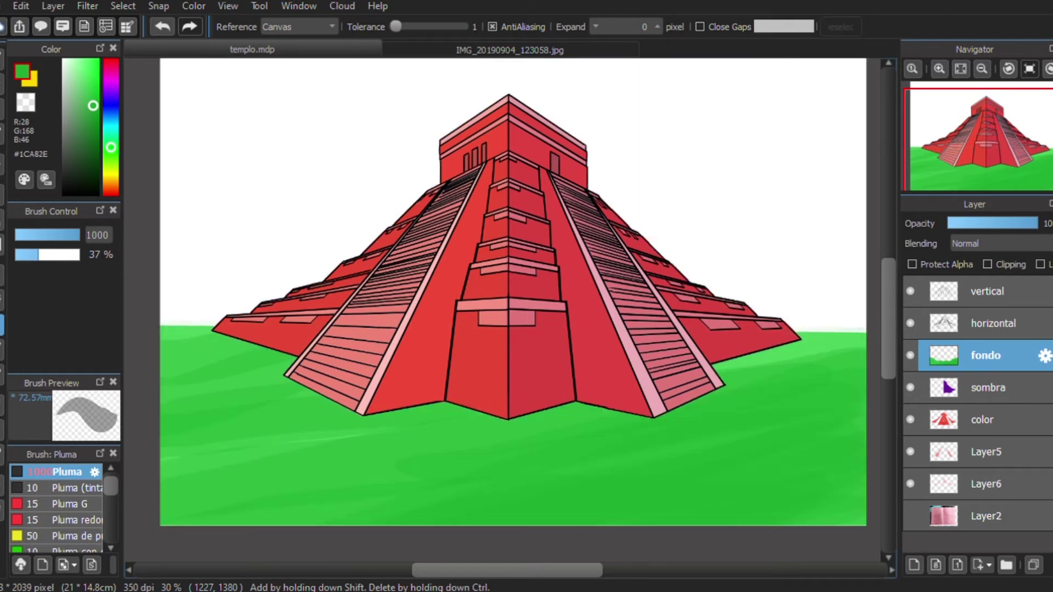
{"action": "left_click_drag", "start_coordinate": [275, 130], "coordinate": [274, 207]}
Switch to the watercolour brush and enlarge it to about 421.
{"action": "key", "text": "b"}
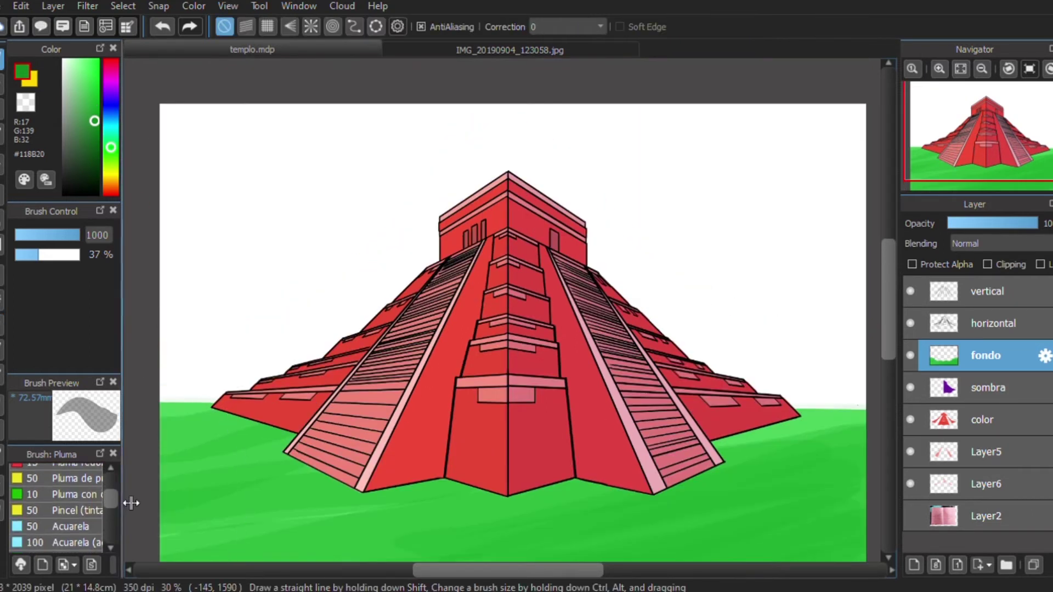
{"action": "left_click_drag", "start_coordinate": [124, 499], "coordinate": [204, 493]}
{"action": "scroll", "coordinate": [93, 510], "scroll_direction": "down", "scroll_amount": 3}
{"action": "left_click", "coordinate": [73, 515]}
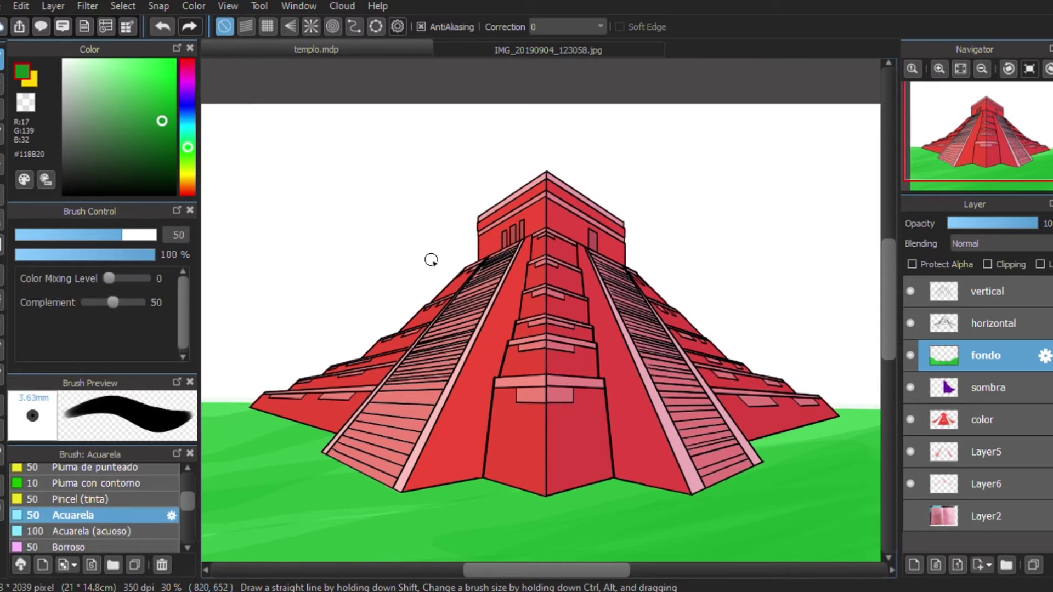
{"action": "key", "text": "ctrl+z"}
{"action": "left_click_drag", "start_coordinate": [258, 307], "coordinate": [285, 335]}
{"action": "key", "text": "ctrl+z"}
Pick a deep dark green and settle on 20% brush opacity after test strokes.
{"action": "left_click", "coordinate": [172, 147]}
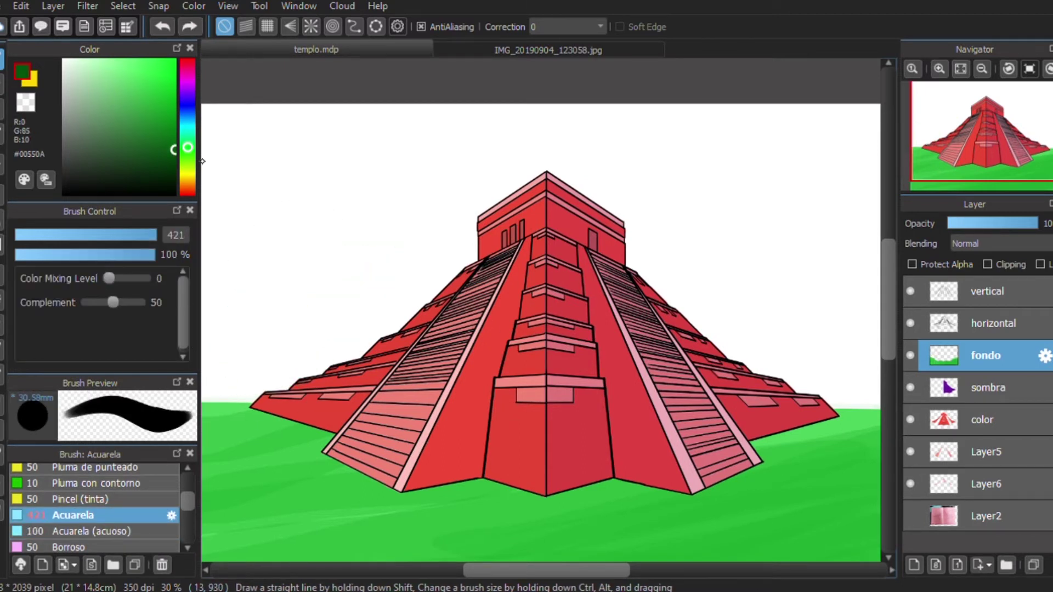
{"action": "left_click_drag", "start_coordinate": [280, 290], "coordinate": [299, 351]}
{"action": "key", "text": "ctrl+z"}
{"action": "left_click", "coordinate": [43, 255]}
{"action": "left_click_drag", "start_coordinate": [236, 329], "coordinate": [258, 351]}
{"action": "key", "text": "ctrl+z"}
{"action": "left_click", "coordinate": [960, 68]}
Paint dark-green watercolour trees behind both pyramid sides, move fondo below Layer6, and add a layer.
{"action": "mouse_move", "coordinate": [833, 329]}
{"action": "left_mouse_down"}
{"action": "mouse_move", "coordinate": [864, 336]}
{"action": "mouse_move", "coordinate": [757, 329]}
{"action": "left_mouse_up"}
{"action": "mouse_move", "coordinate": [220, 335]}
{"action": "left_mouse_down"}
{"action": "mouse_move", "coordinate": [235, 305]}
{"action": "mouse_move", "coordinate": [278, 305]}
{"action": "mouse_move", "coordinate": [303, 322]}
{"action": "left_mouse_up"}
{"action": "left_click_drag", "start_coordinate": [810, 353], "coordinate": [799, 329]}
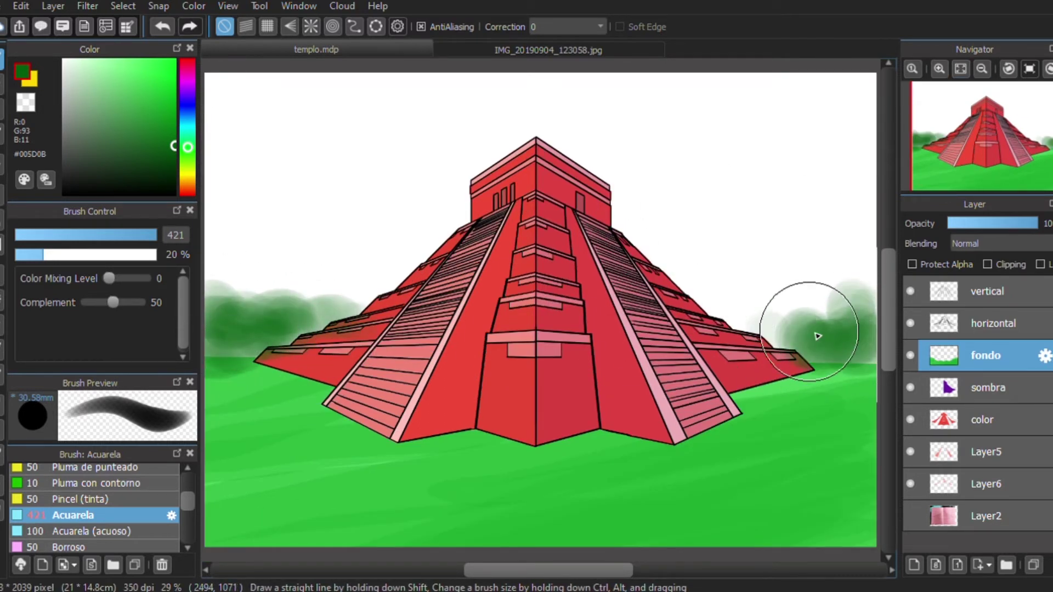
{"action": "left_click", "coordinate": [64, 235]}
{"action": "left_click", "coordinate": [138, 235]}
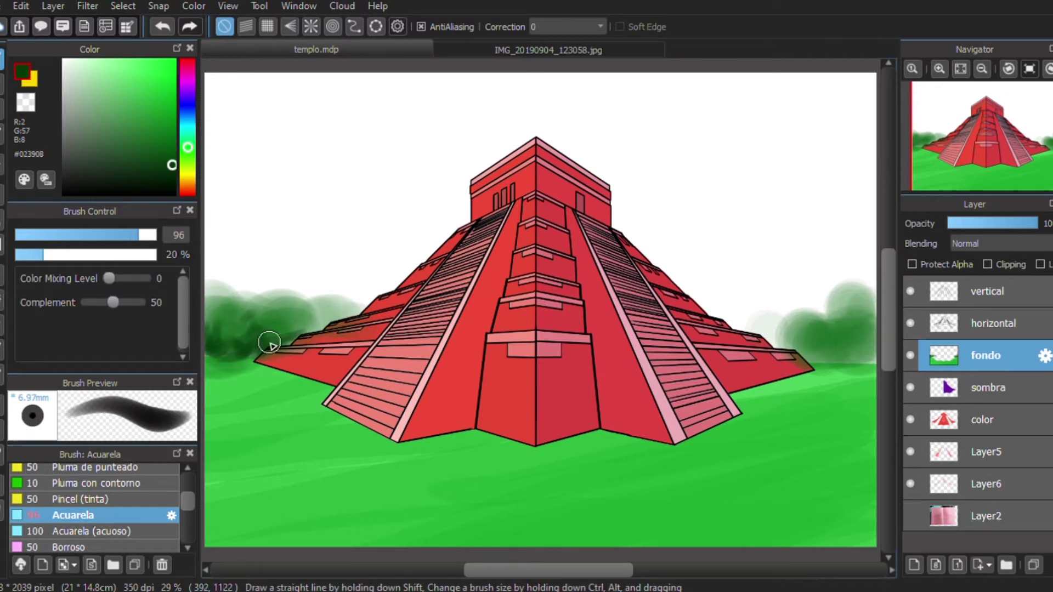
{"action": "left_click_drag", "start_coordinate": [801, 342], "coordinate": [862, 353]}
{"action": "left_click_drag", "start_coordinate": [713, 351], "coordinate": [773, 333]}
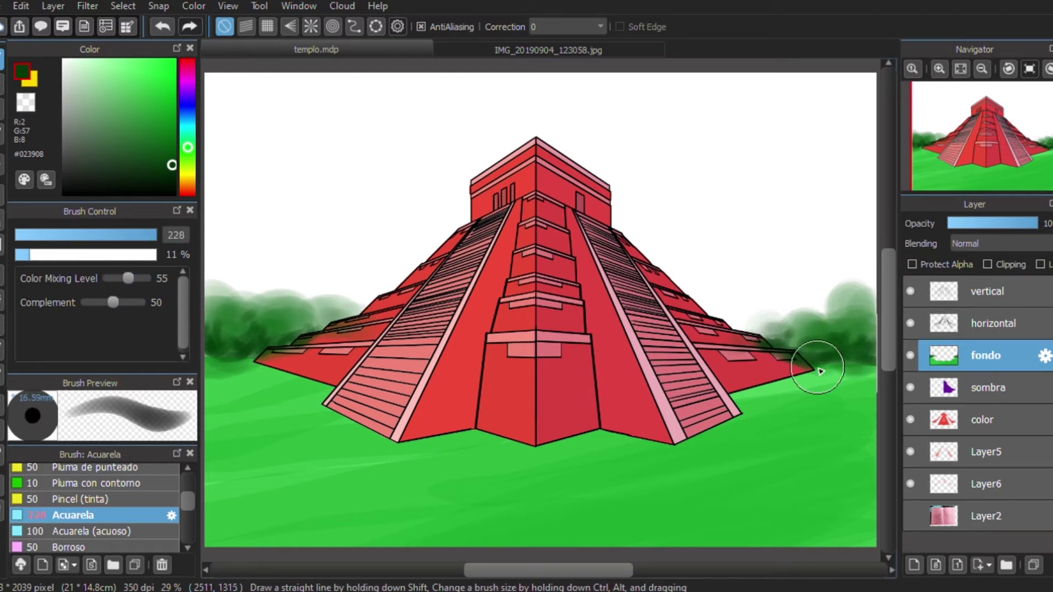
{"action": "left_click_drag", "start_coordinate": [986, 355], "coordinate": [985, 486]}
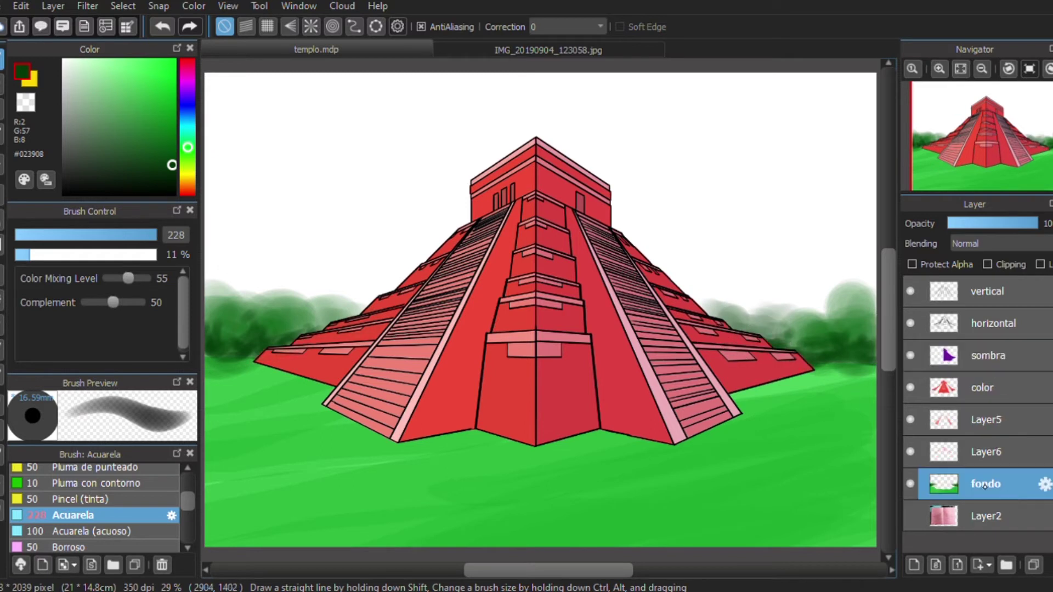
{"action": "key", "text": "ctrl+shift+n"}
{"action": "type", "text": "cielo"}
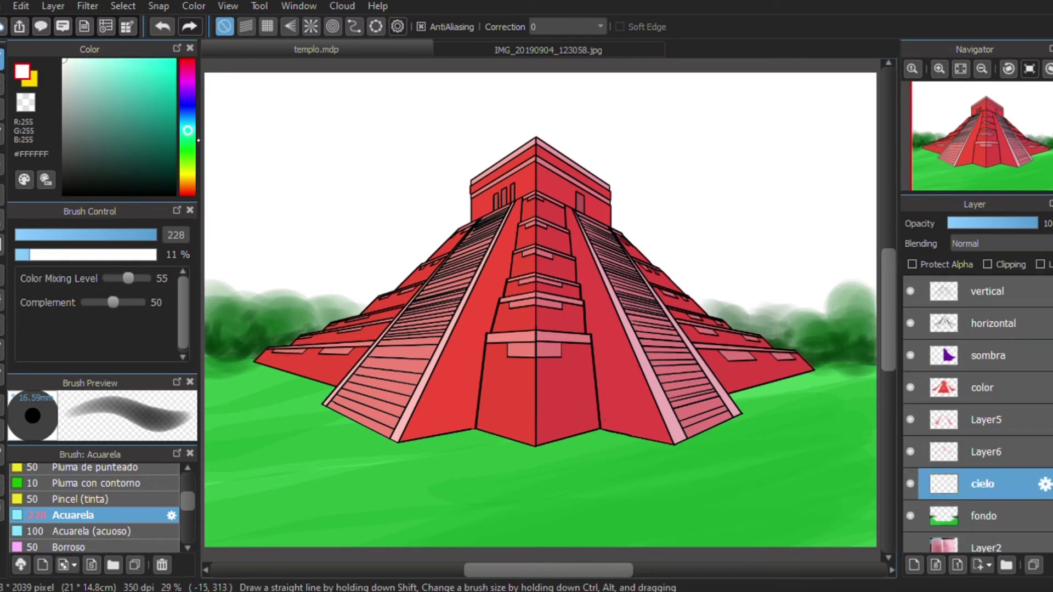
Bucket-fill the new cielo layer pale blue and move it below the grass layer.
{"action": "key", "text": "g"}
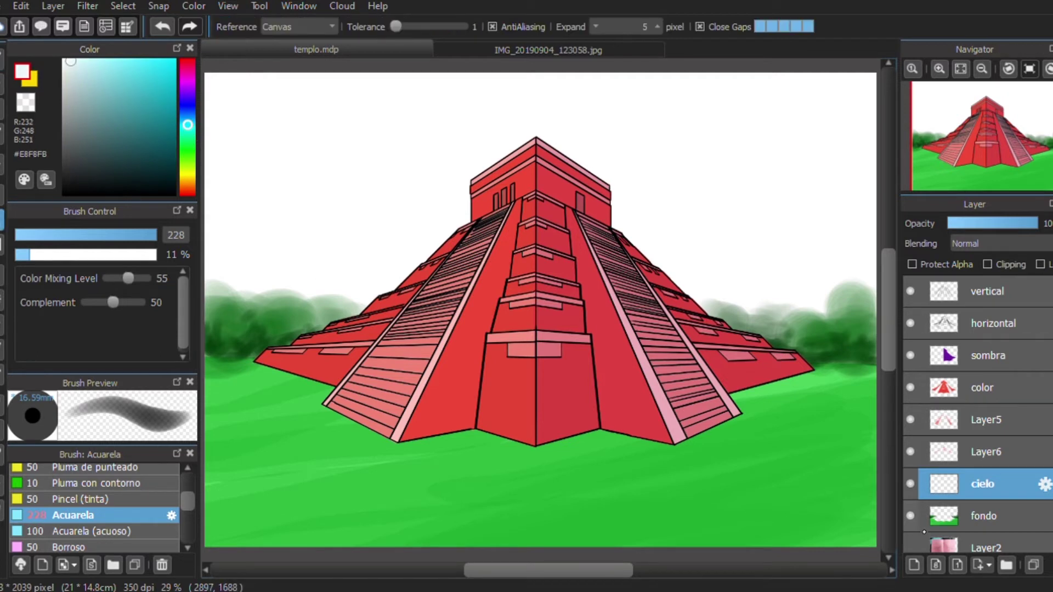
{"action": "left_click", "coordinate": [911, 516]}
{"action": "left_click", "coordinate": [585, 275]}
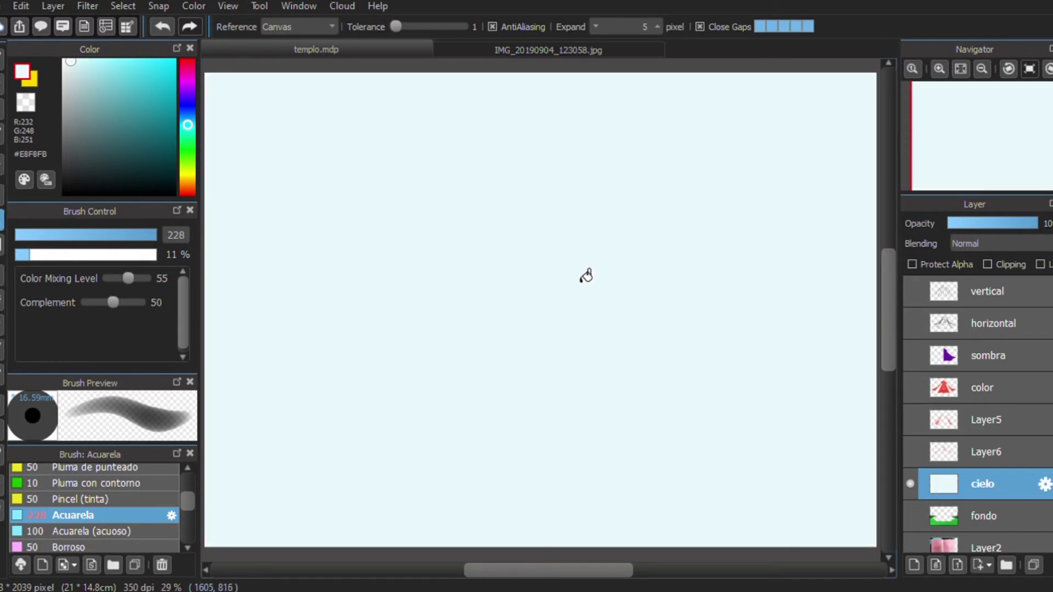
{"action": "left_click", "coordinate": [910, 515]}
{"action": "left_click_drag", "start_coordinate": [981, 484], "coordinate": [989, 521]}
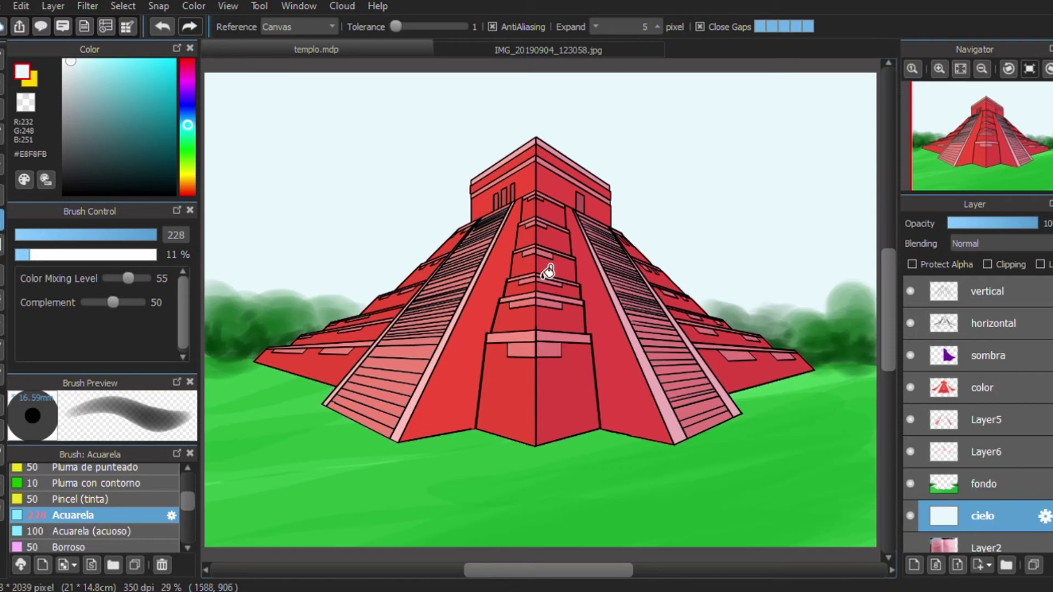
Paint cyan watercolour and pen streaks across the upper sky.
{"action": "key", "text": "b"}
{"action": "scroll", "coordinate": [541, 310], "scroll_direction": "down", "scroll_amount": 1}
{"action": "mouse_move", "coordinate": [658, 143]}
{"action": "left_mouse_down"}
{"action": "mouse_move", "coordinate": [357, 196]}
{"action": "mouse_move", "coordinate": [836, 130]}
{"action": "left_mouse_up"}
{"action": "key", "text": "p"}
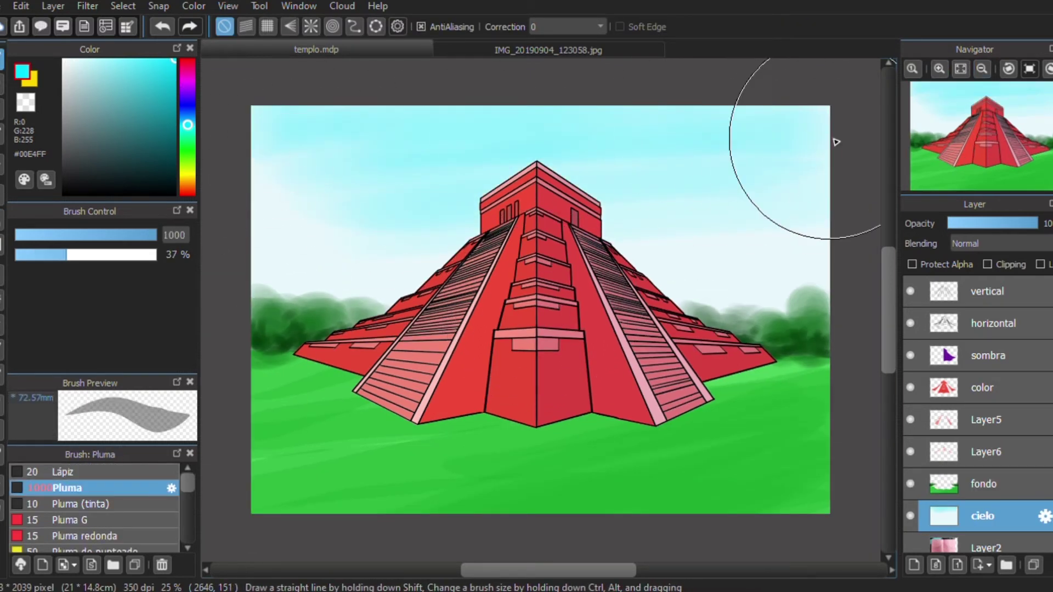
{"action": "left_click_drag", "start_coordinate": [239, 285], "coordinate": [677, 113]}
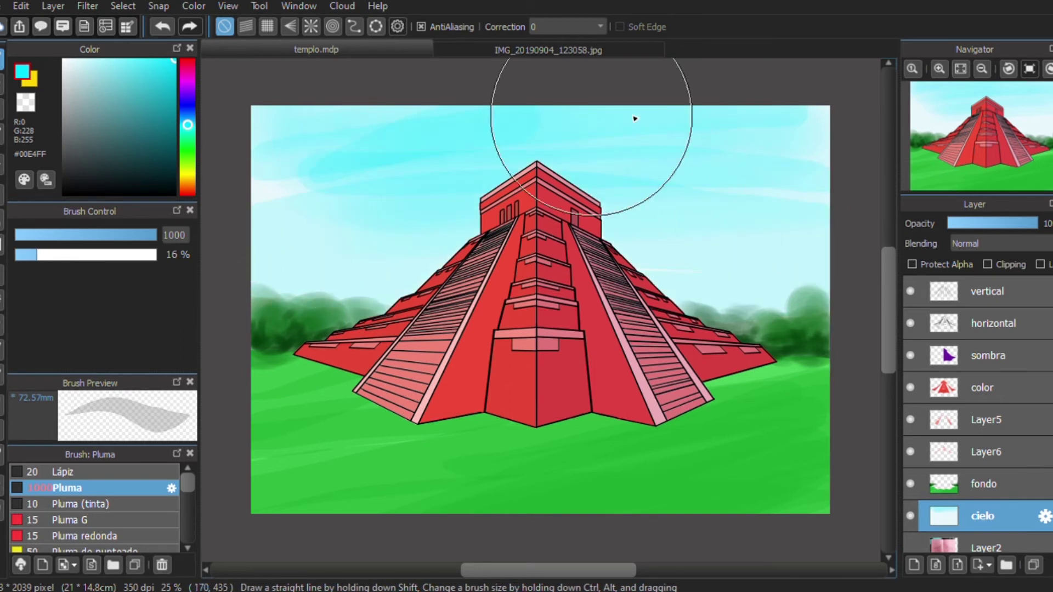
Add deeper blue streaks across the top sky and blend the left side with light cyan.
{"action": "left_click", "coordinate": [188, 118]}
{"action": "mouse_move", "coordinate": [536, 129]}
{"action": "left_mouse_down"}
{"action": "mouse_move", "coordinate": [854, 87]}
{"action": "mouse_move", "coordinate": [592, 130]}
{"action": "mouse_move", "coordinate": [294, 66]}
{"action": "mouse_move", "coordinate": [557, 94]}
{"action": "mouse_move", "coordinate": [270, 130]}
{"action": "left_mouse_up"}
{"action": "mouse_move", "coordinate": [247, 170]}
{"action": "left_mouse_down"}
{"action": "mouse_move", "coordinate": [759, 117]}
{"action": "mouse_move", "coordinate": [781, 198]}
{"action": "left_mouse_up"}
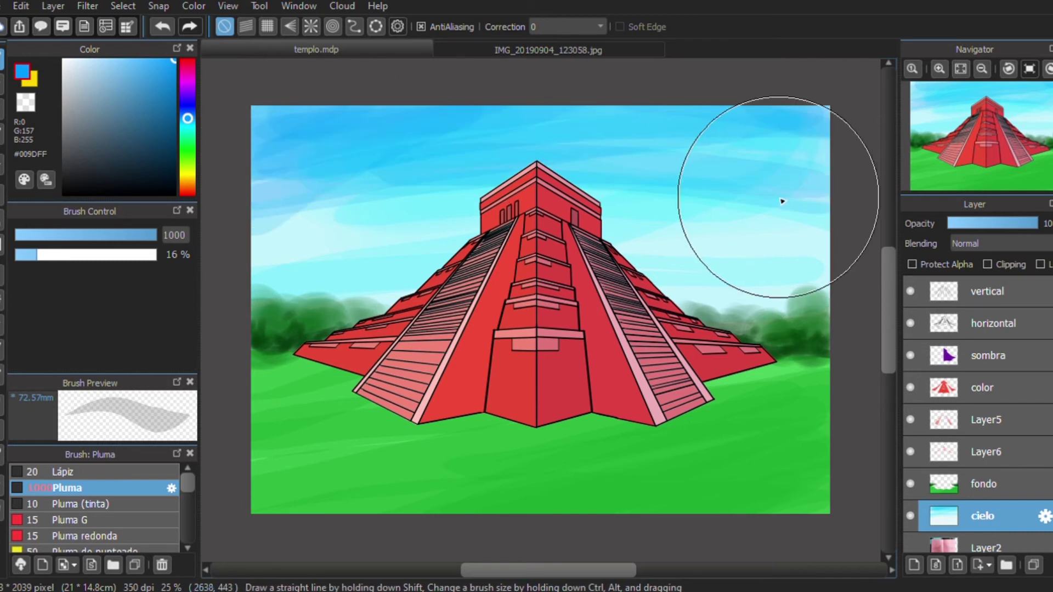
{"action": "left_click_drag", "start_coordinate": [854, 169], "coordinate": [291, 164]}
{"action": "left_click", "coordinate": [286, 235], "text": "alt"}
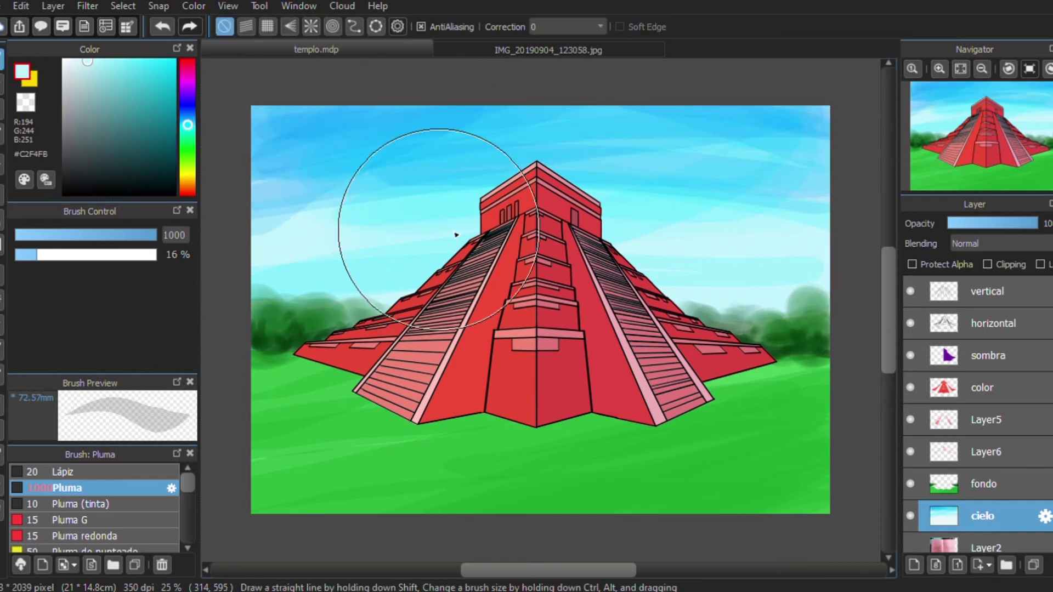
{"action": "mouse_move", "coordinate": [863, 258]}
{"action": "left_mouse_down"}
{"action": "mouse_move", "coordinate": [622, 317]}
{"action": "mouse_move", "coordinate": [257, 328]}
{"action": "left_mouse_up"}
Paint soft white clouds with the watery watercolour brush and deepen the upper-right cyan.
{"action": "left_click_drag", "start_coordinate": [856, 186], "coordinate": [565, 172]}
{"action": "scroll", "coordinate": [93, 505], "scroll_direction": "down", "scroll_amount": 3}
{"action": "left_click", "coordinate": [94, 504]}
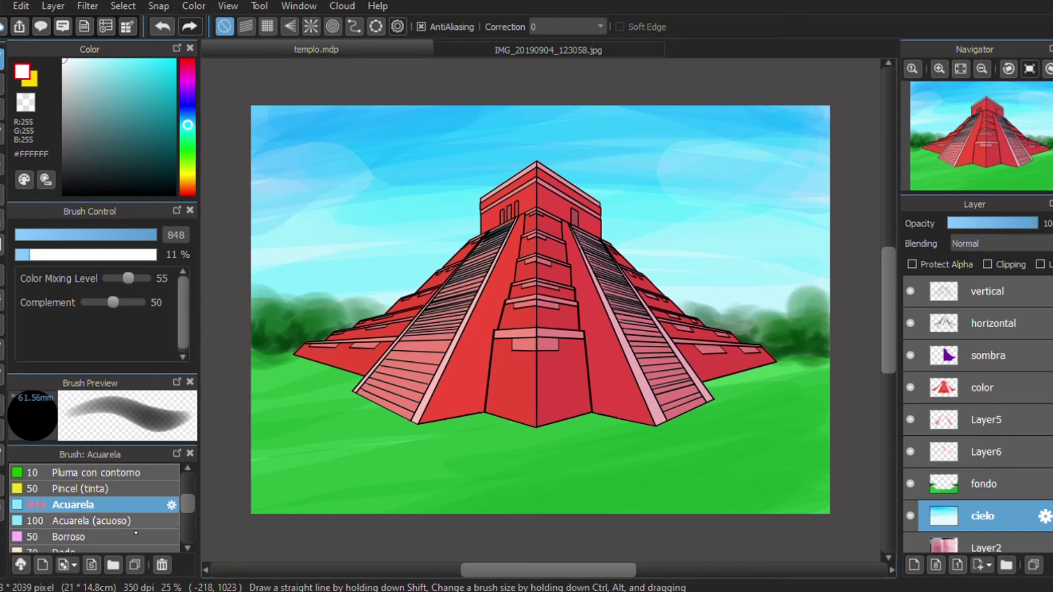
{"action": "left_click_drag", "start_coordinate": [352, 170], "coordinate": [308, 165]}
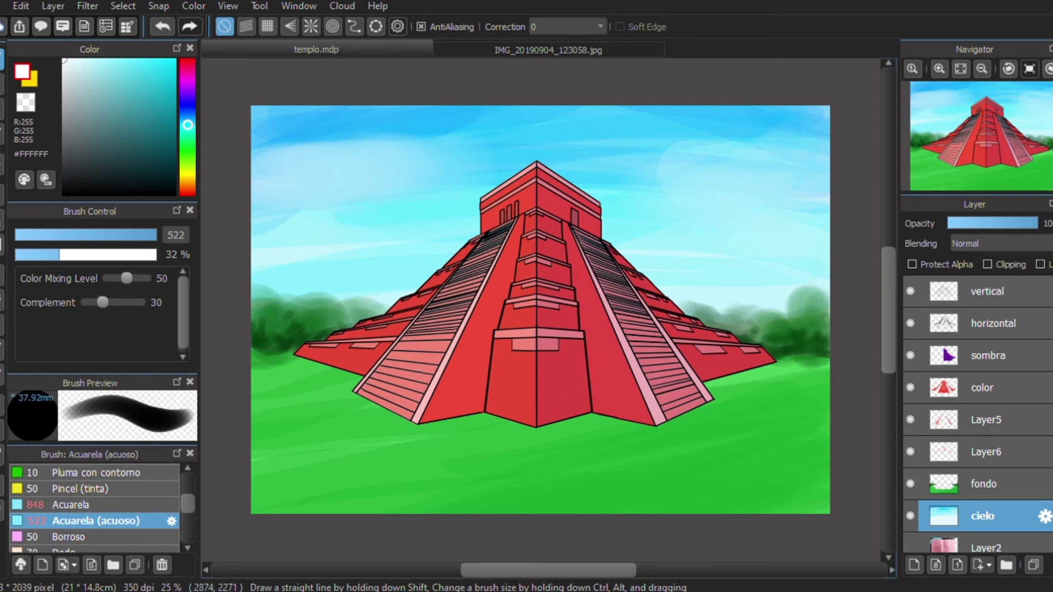
{"action": "left_click", "coordinate": [682, 143], "text": "alt"}
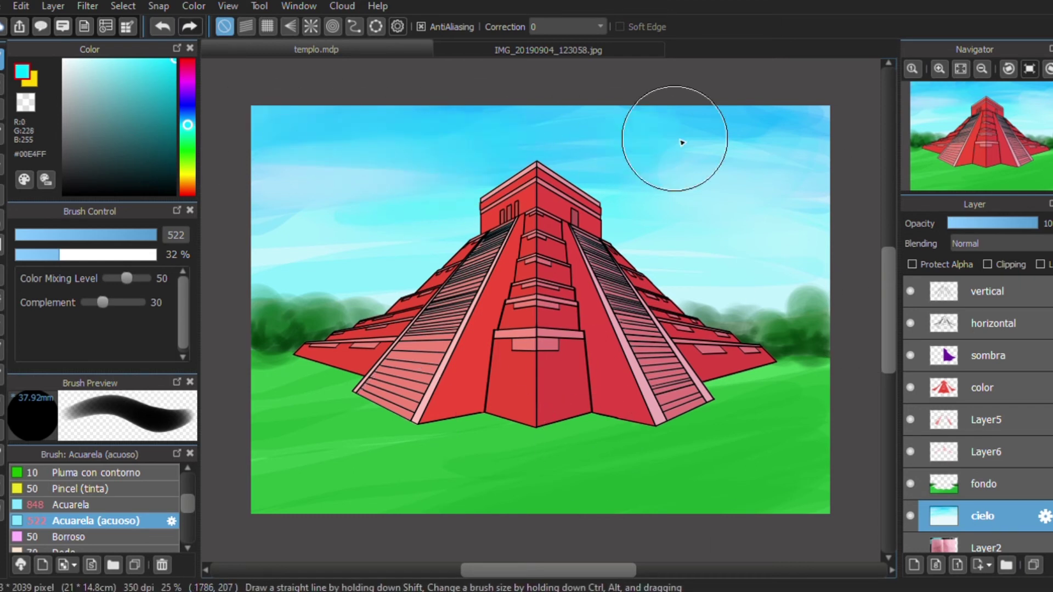
{"action": "left_click_drag", "start_coordinate": [682, 143], "coordinate": [801, 137]}
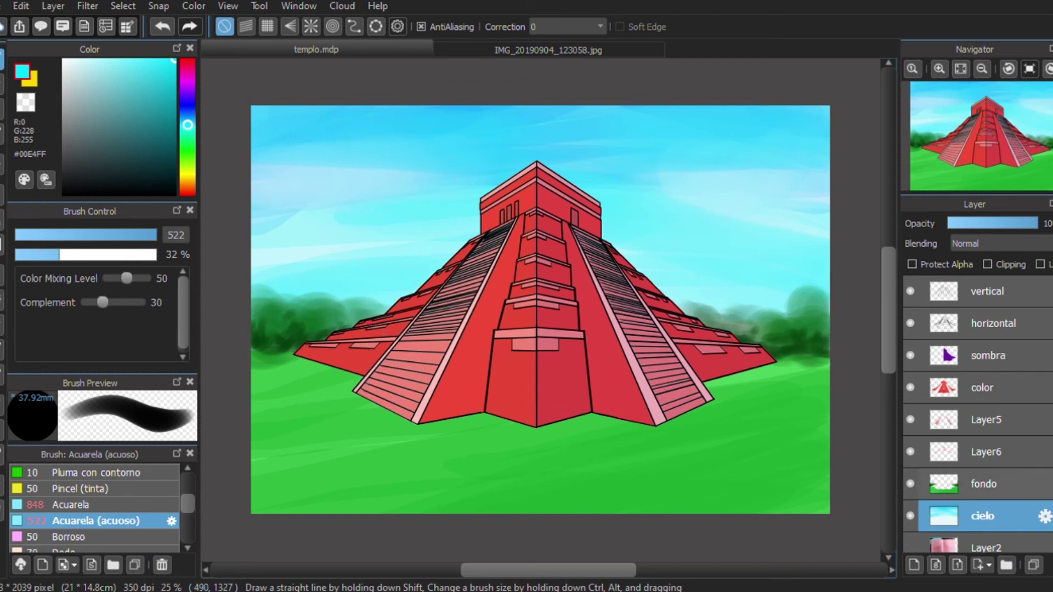
On a new layer, write the signature in black with the pen at 100% opacity.
{"action": "key", "text": "ctrl+shift+n"}
{"action": "type", "text": "firma"}
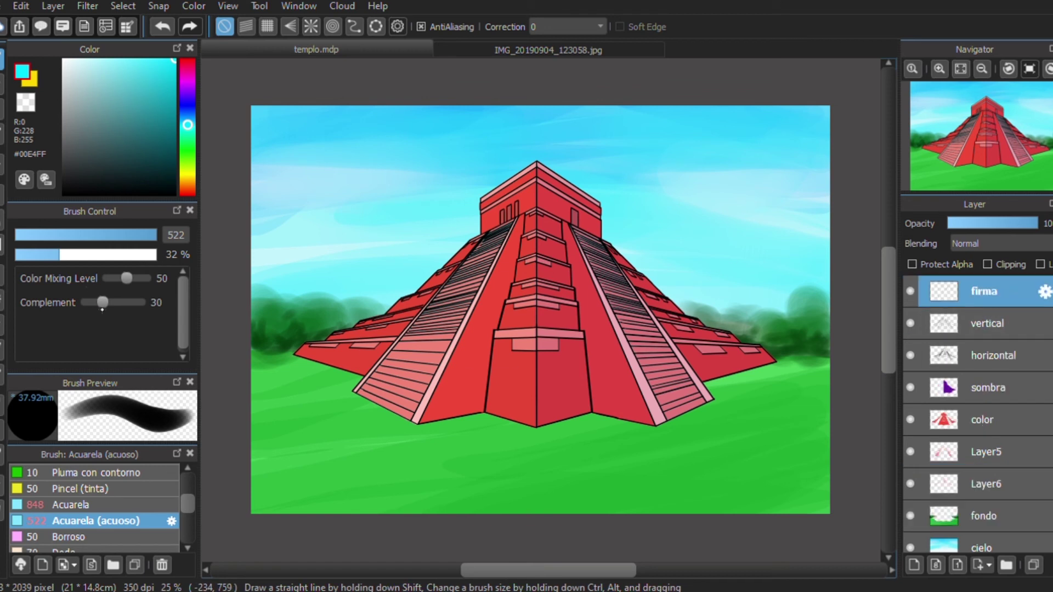
{"action": "key", "text": "b"}
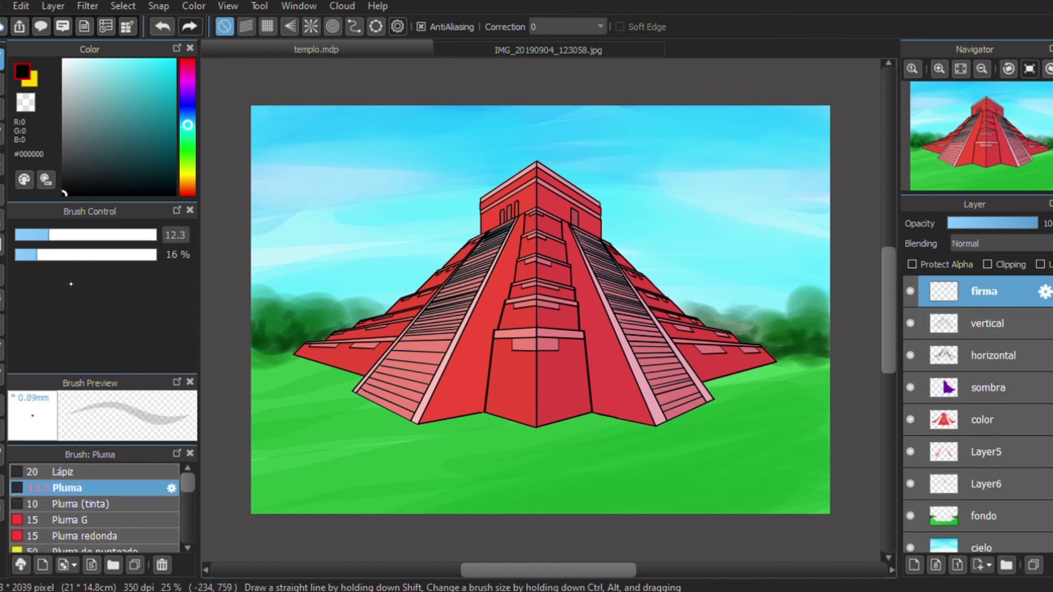
{"action": "left_click", "coordinate": [156, 255]}
{"action": "scroll", "coordinate": [585, 167], "scroll_direction": "up", "scroll_amount": 5}
{"action": "mouse_move", "coordinate": [392, 135]}
{"action": "left_mouse_down"}
{"action": "mouse_move", "coordinate": [474, 135]}
{"action": "mouse_move", "coordinate": [484, 147]}
{"action": "left_mouse_up"}
{"action": "left_click_drag", "start_coordinate": [414, 317], "coordinate": [379, 379]}
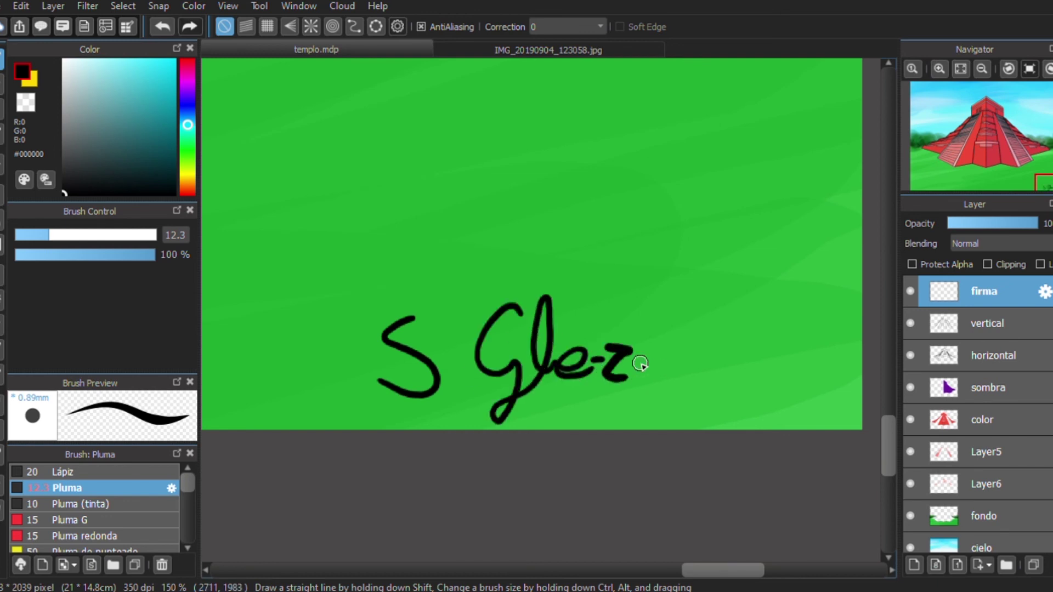
Shrink the signature with Ctrl+T and place it in the lower-right corner.
{"action": "key", "text": "ctrl+0"}
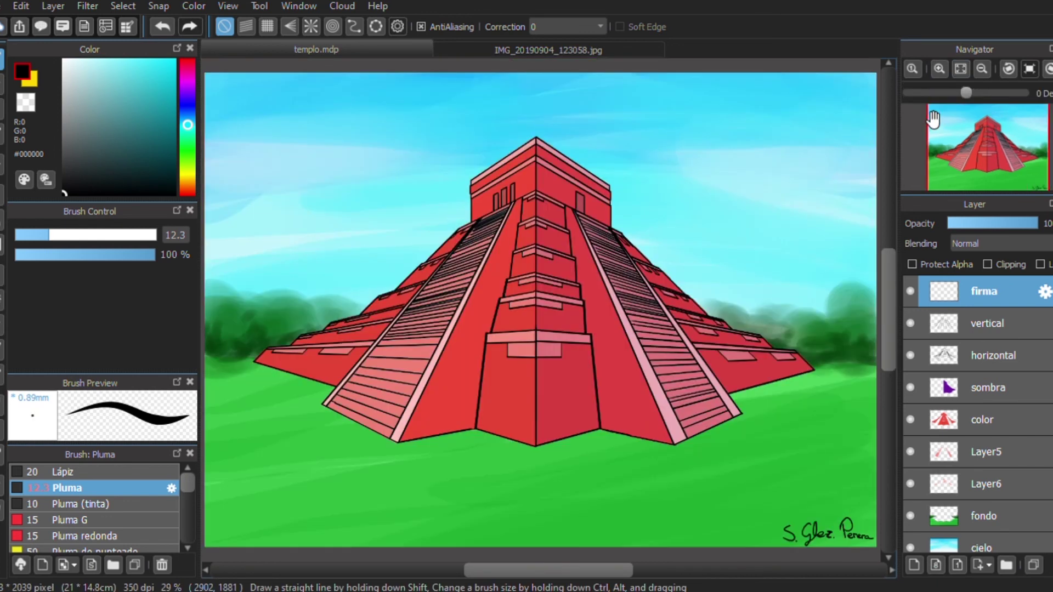
{"action": "key", "text": "ctrl+t"}
{"action": "scroll", "coordinate": [607, 376], "scroll_direction": "up", "scroll_amount": 1}
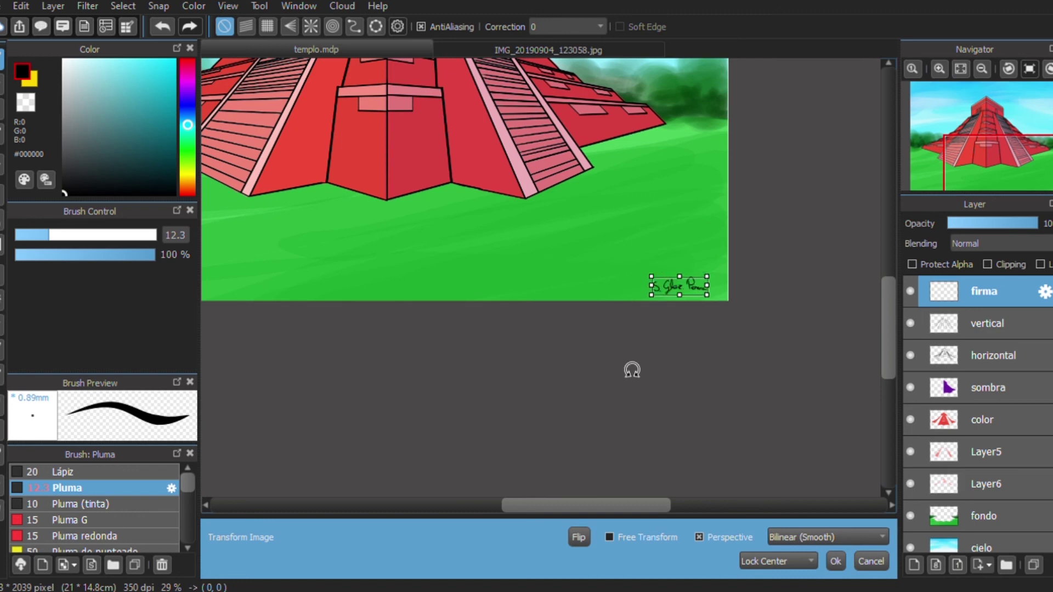
{"action": "key", "text": "Return"}
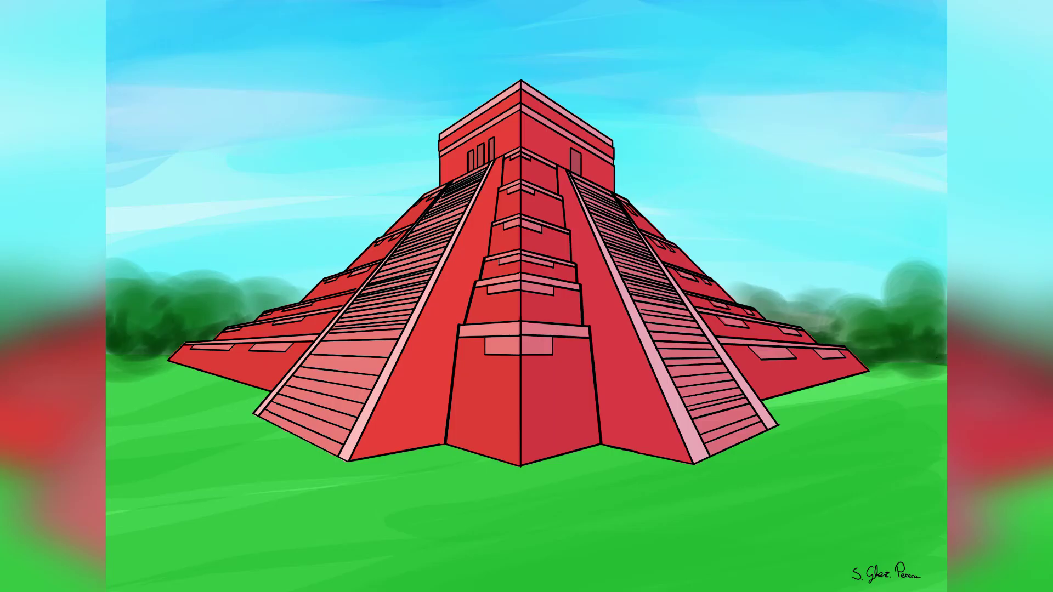